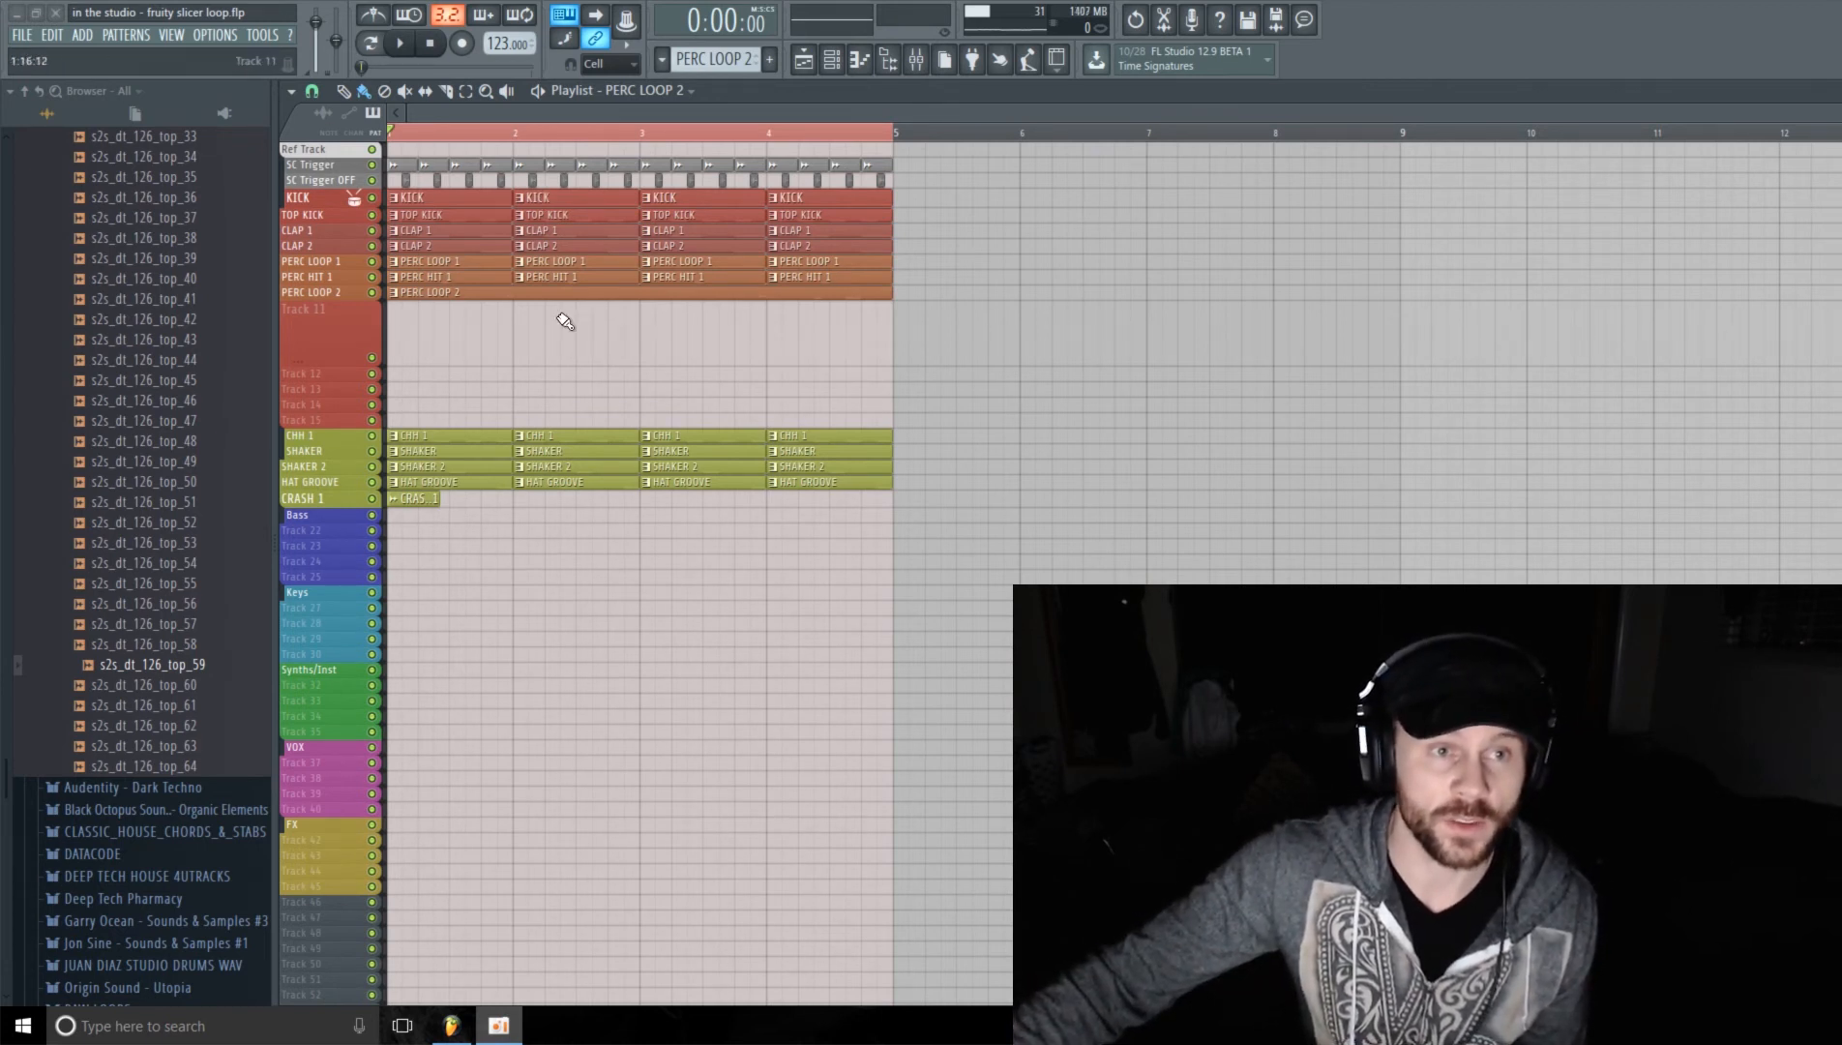
Step: Play the whole four-bar drum arrangement in the playlist, with no clips selected, and stop it
left_click_drag(561, 315, 528, 245)
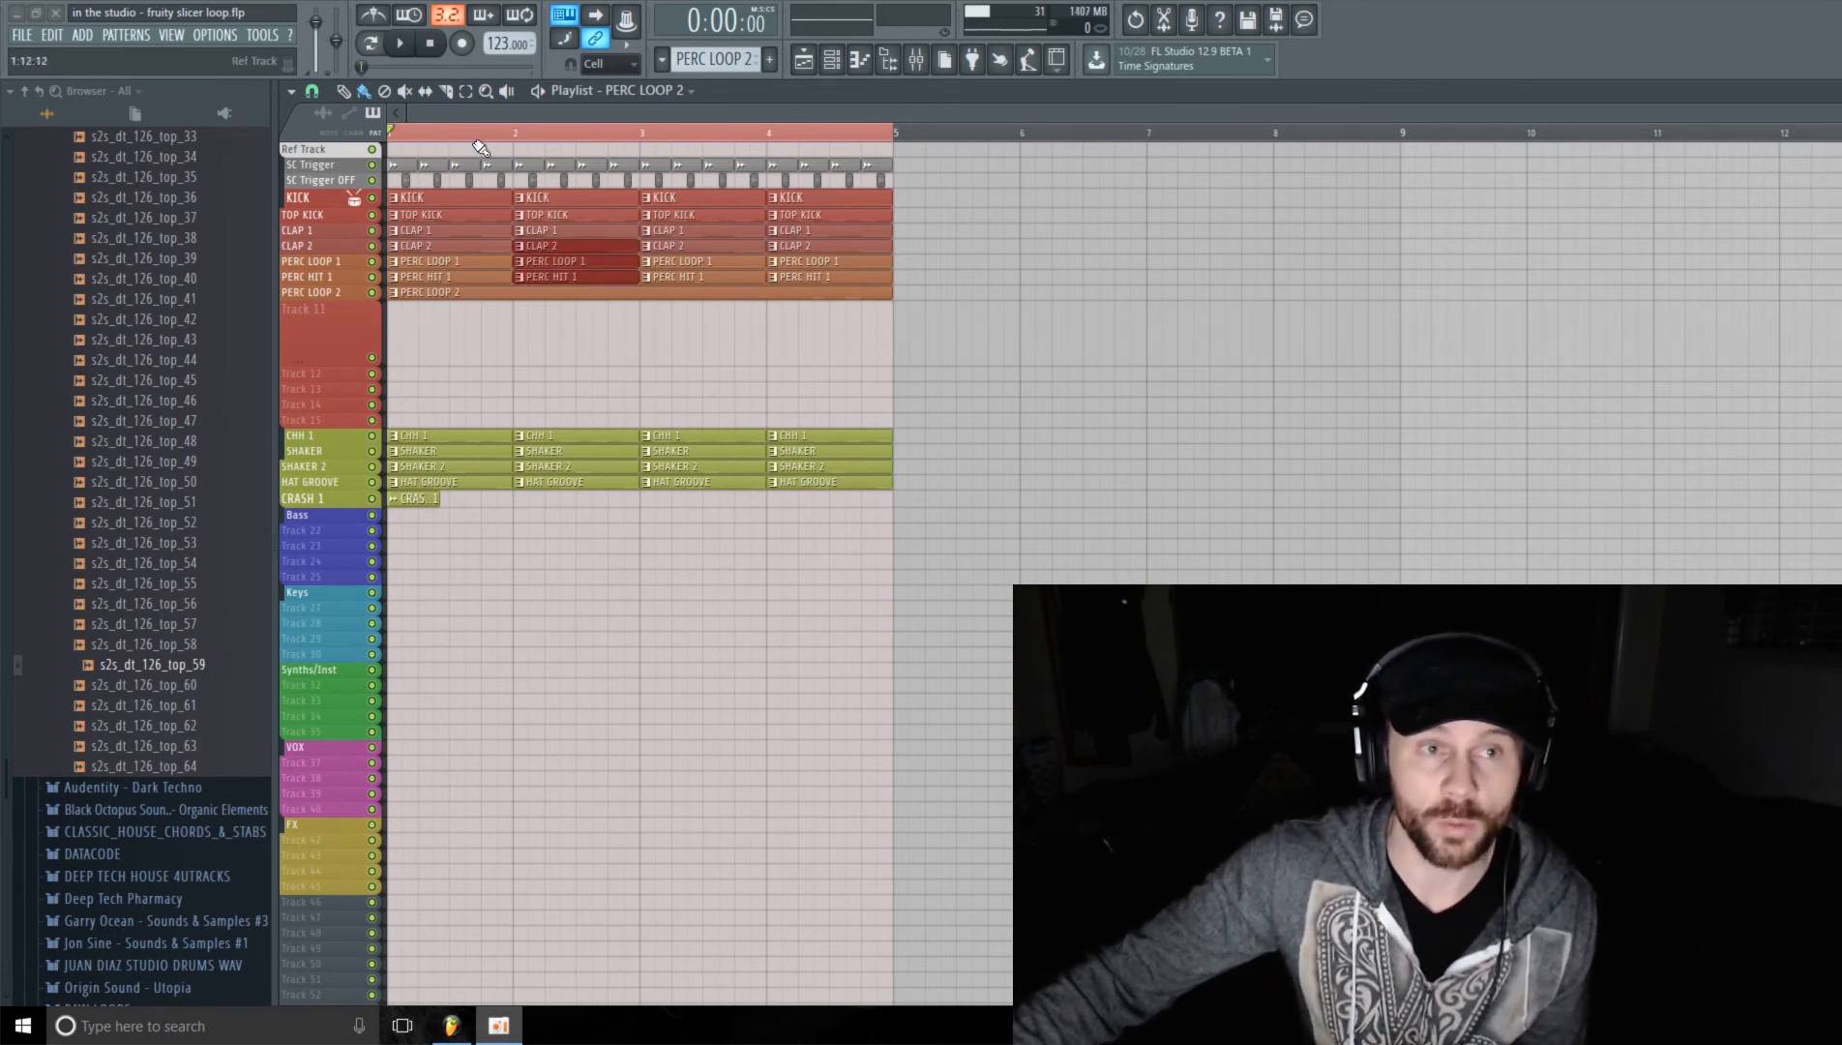
left_click(405, 46)
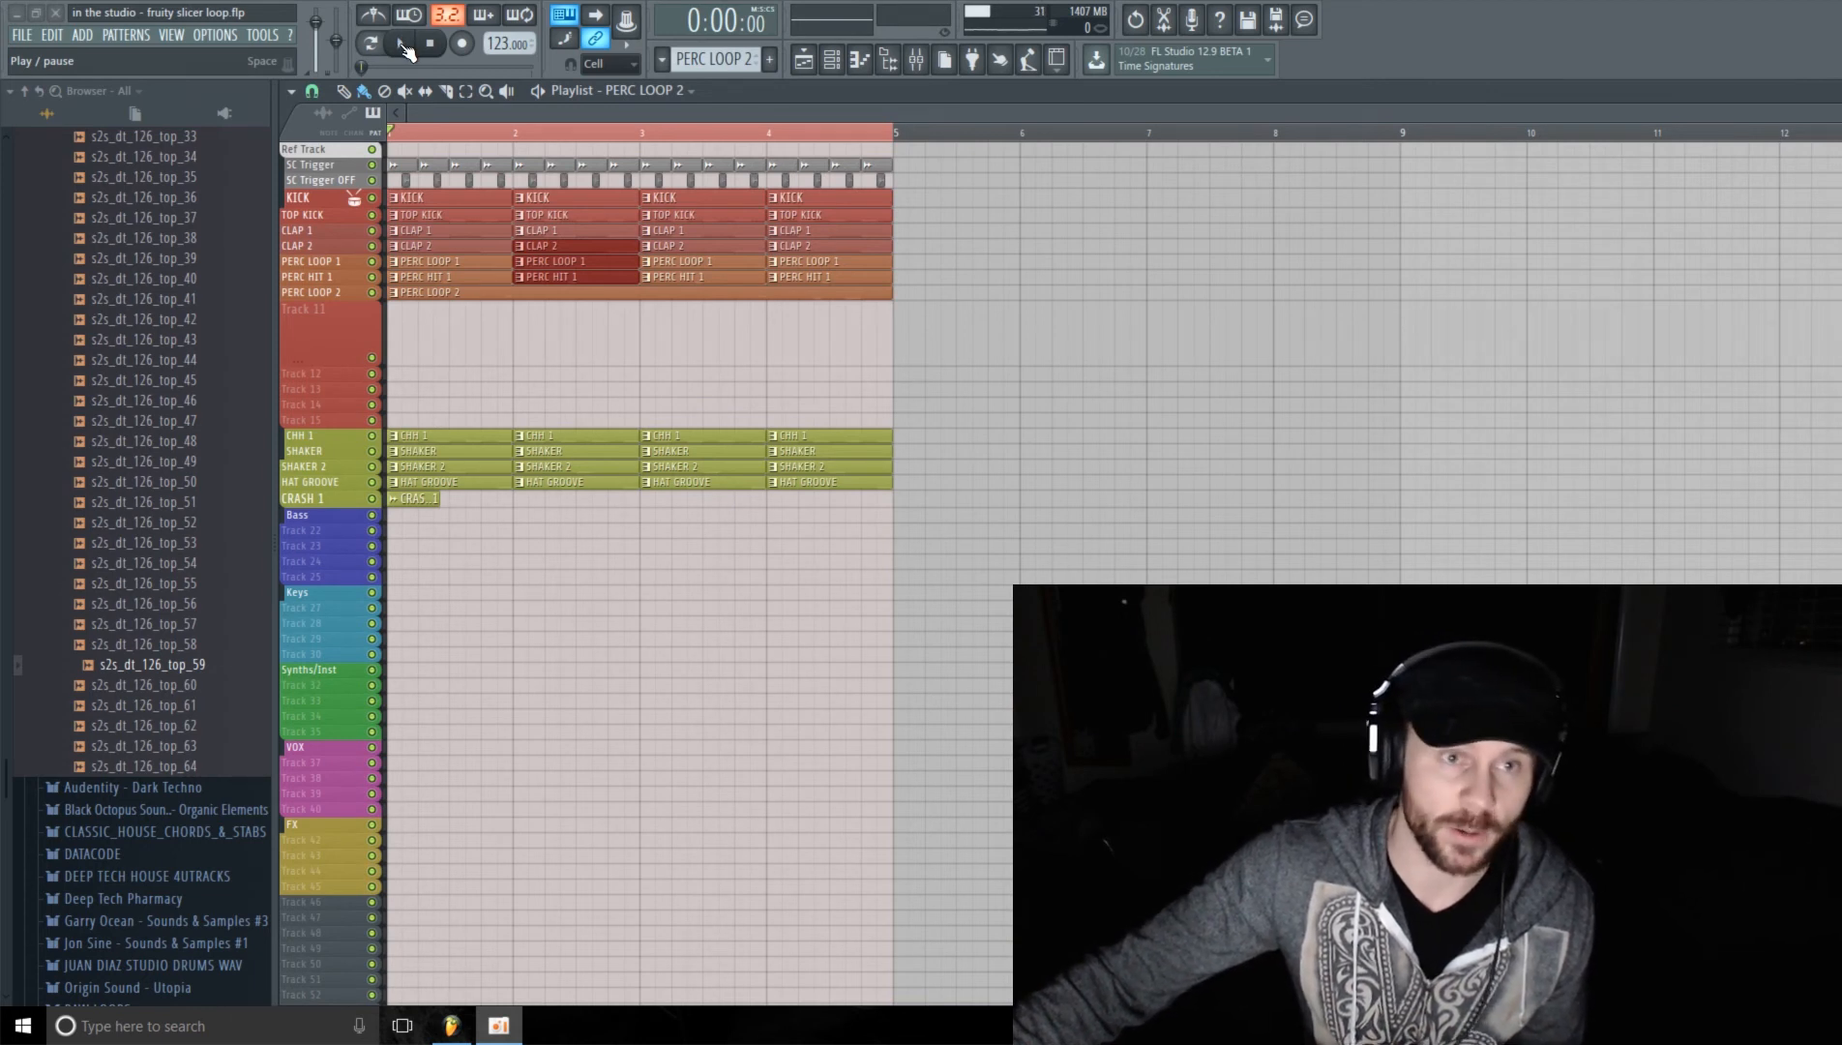
left_click(1023, 346)
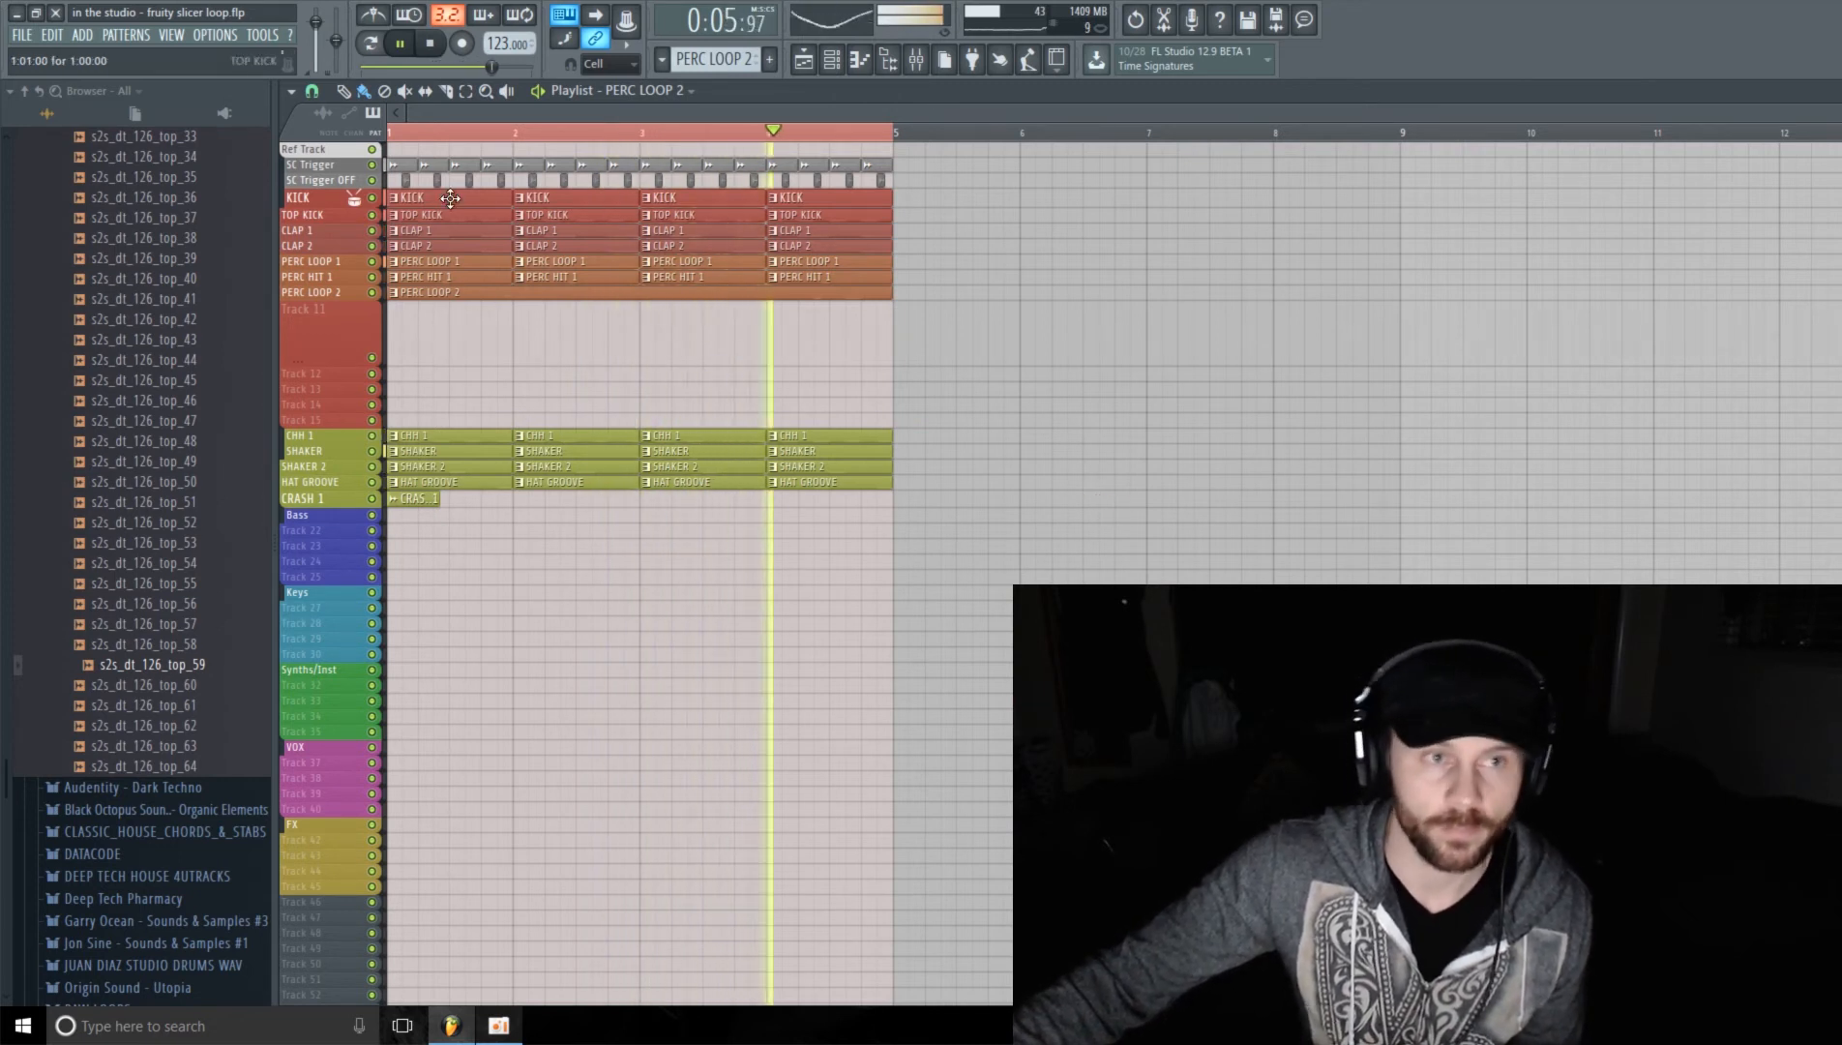
left_click(430, 44)
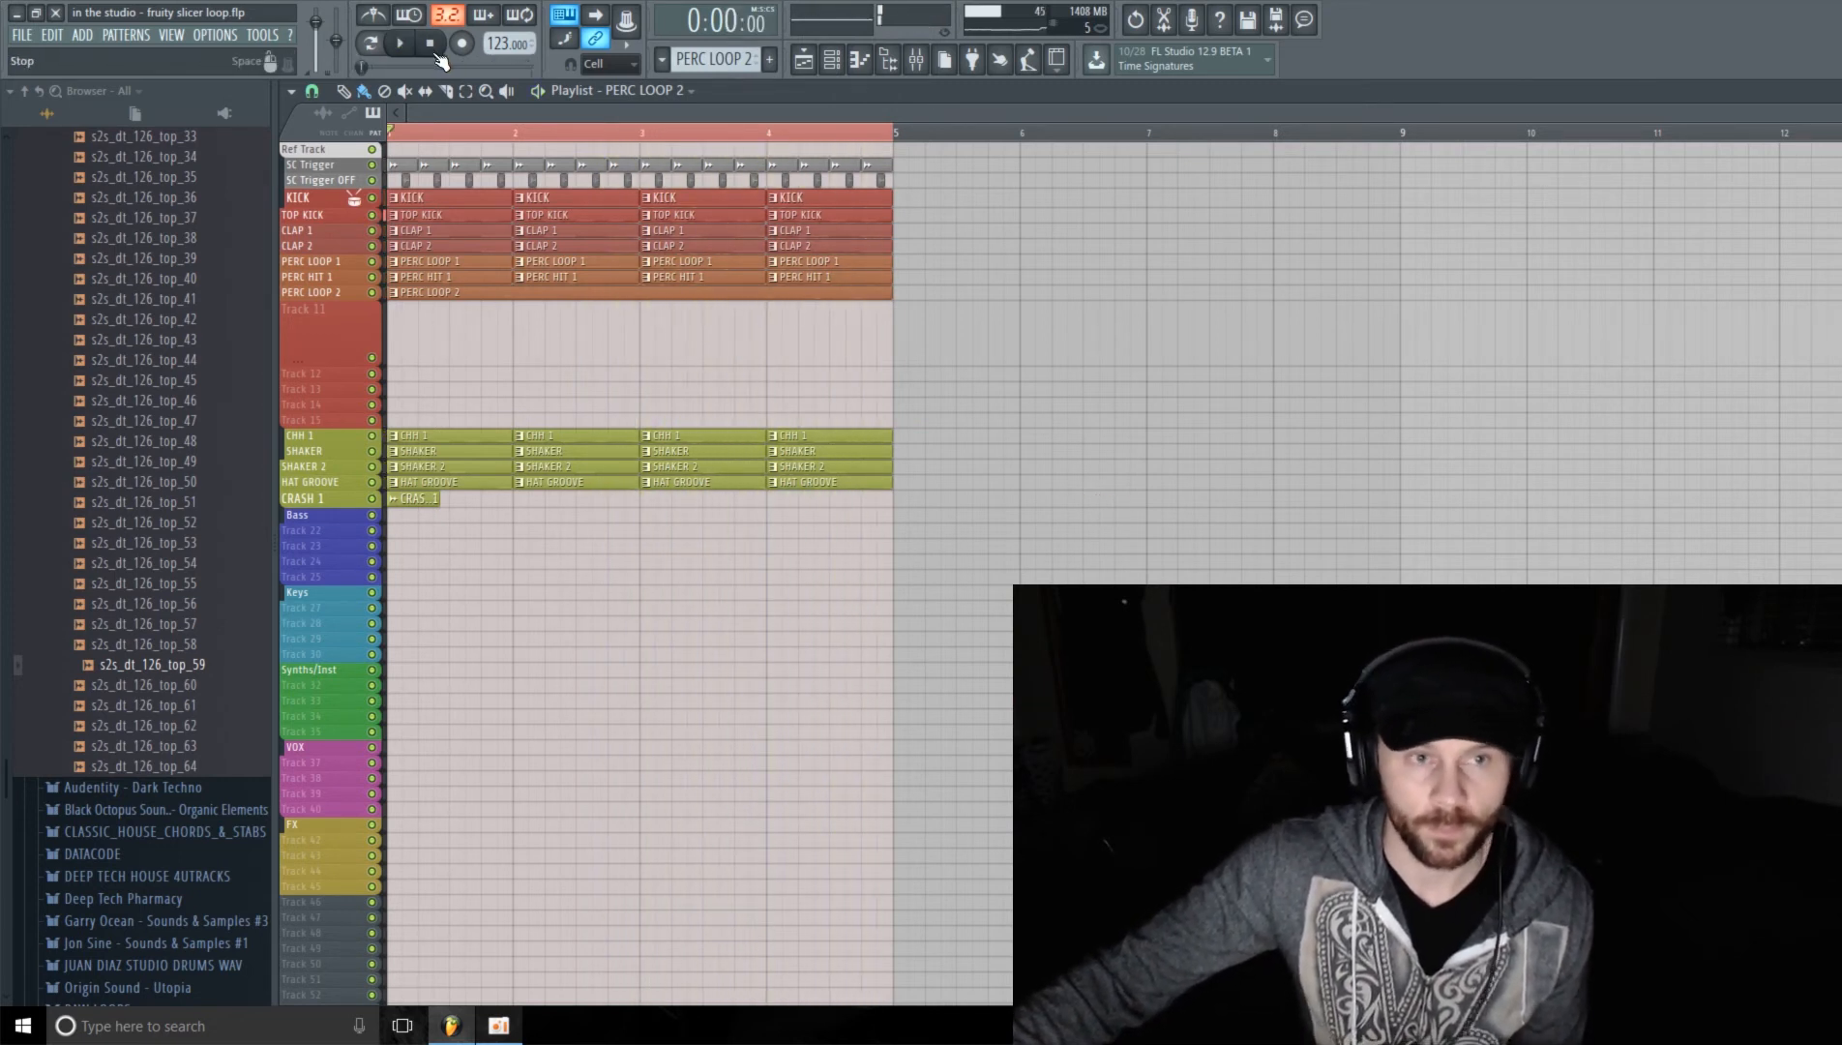
Step: Enlarge the PERC LOOP 2 track, solo it, and play the loop on its own
left_click_drag(331, 300, 336, 368)
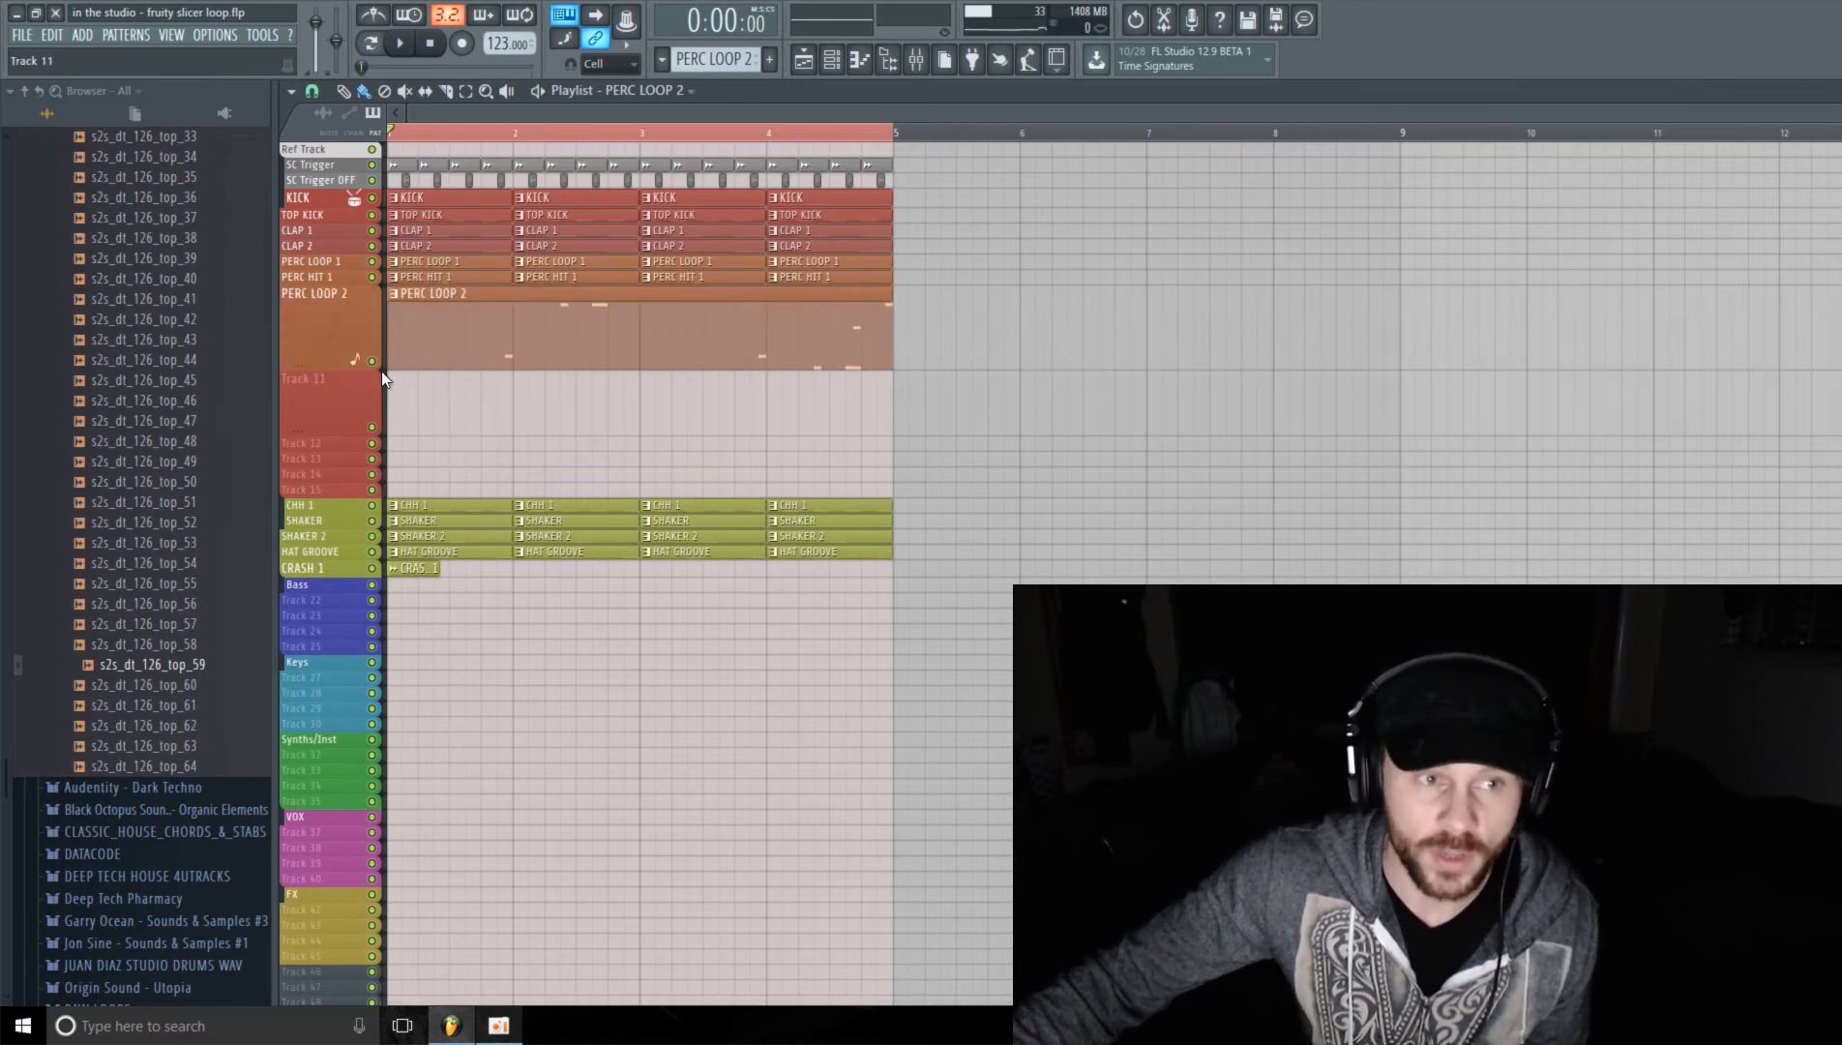
right_click(371, 361)
left_click(401, 44)
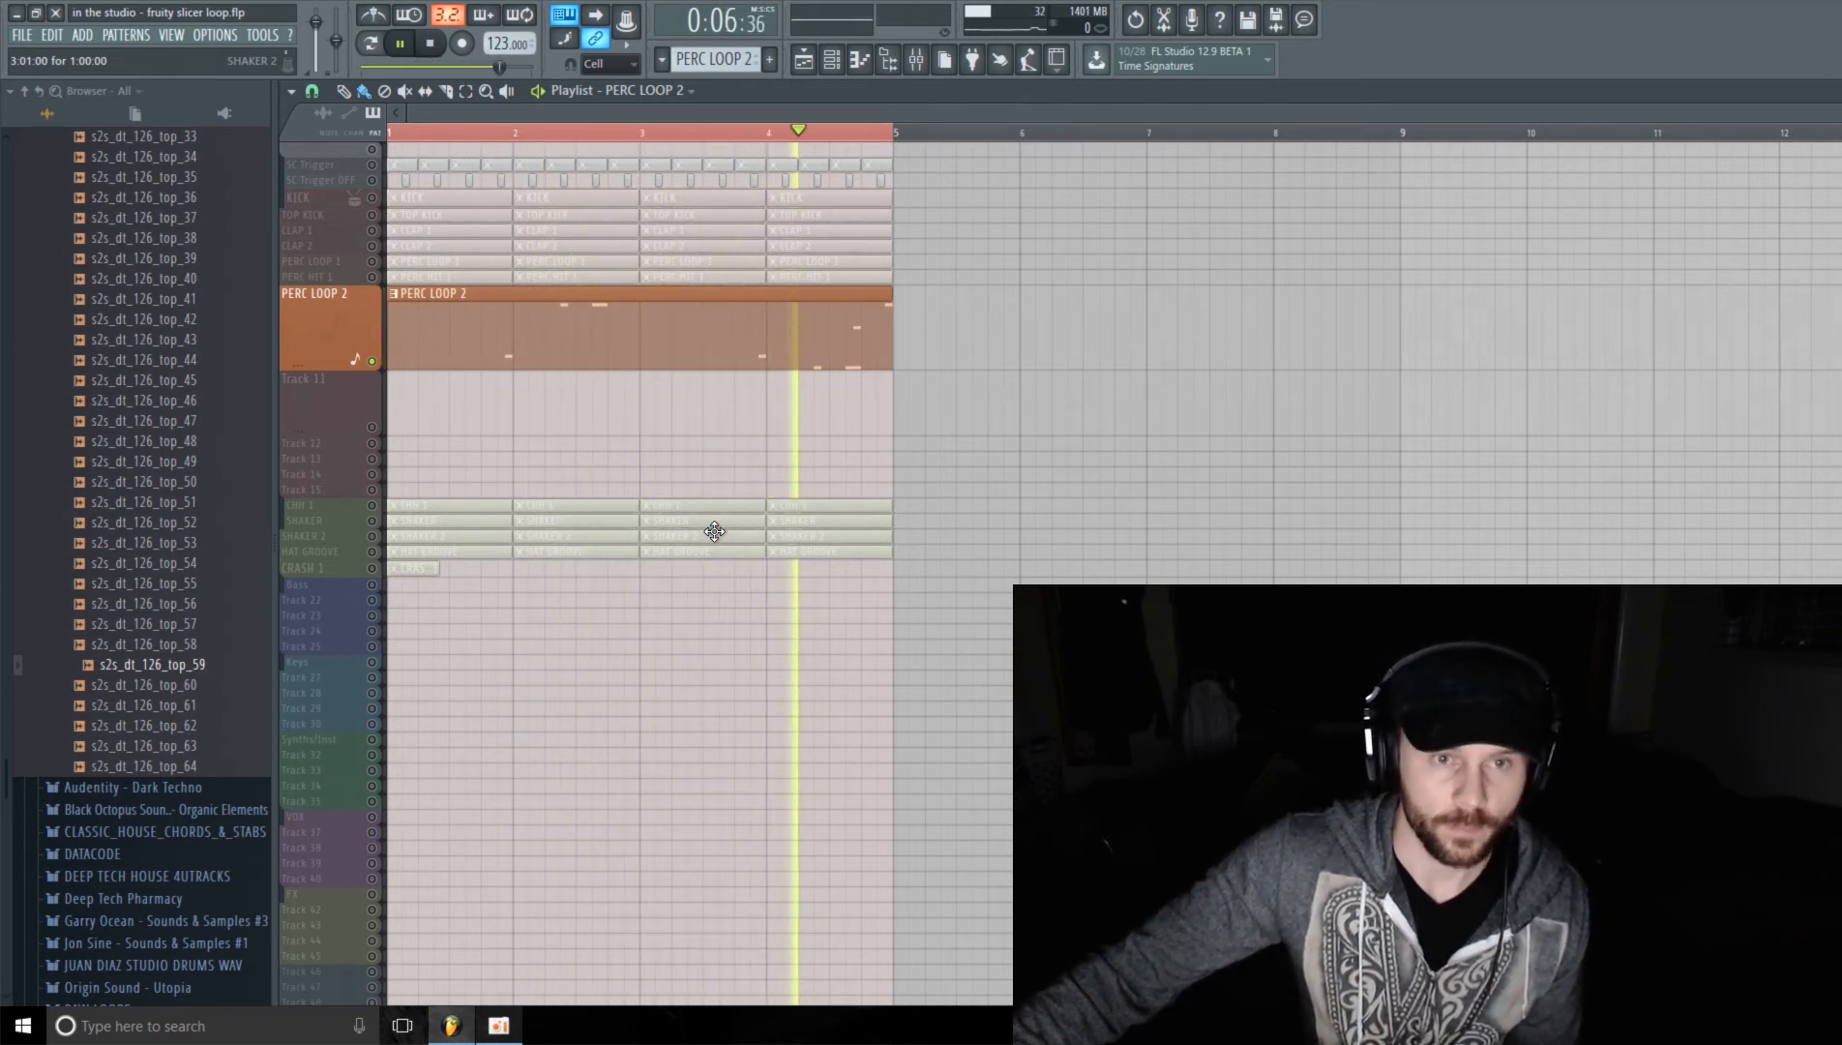
left_click(432, 45)
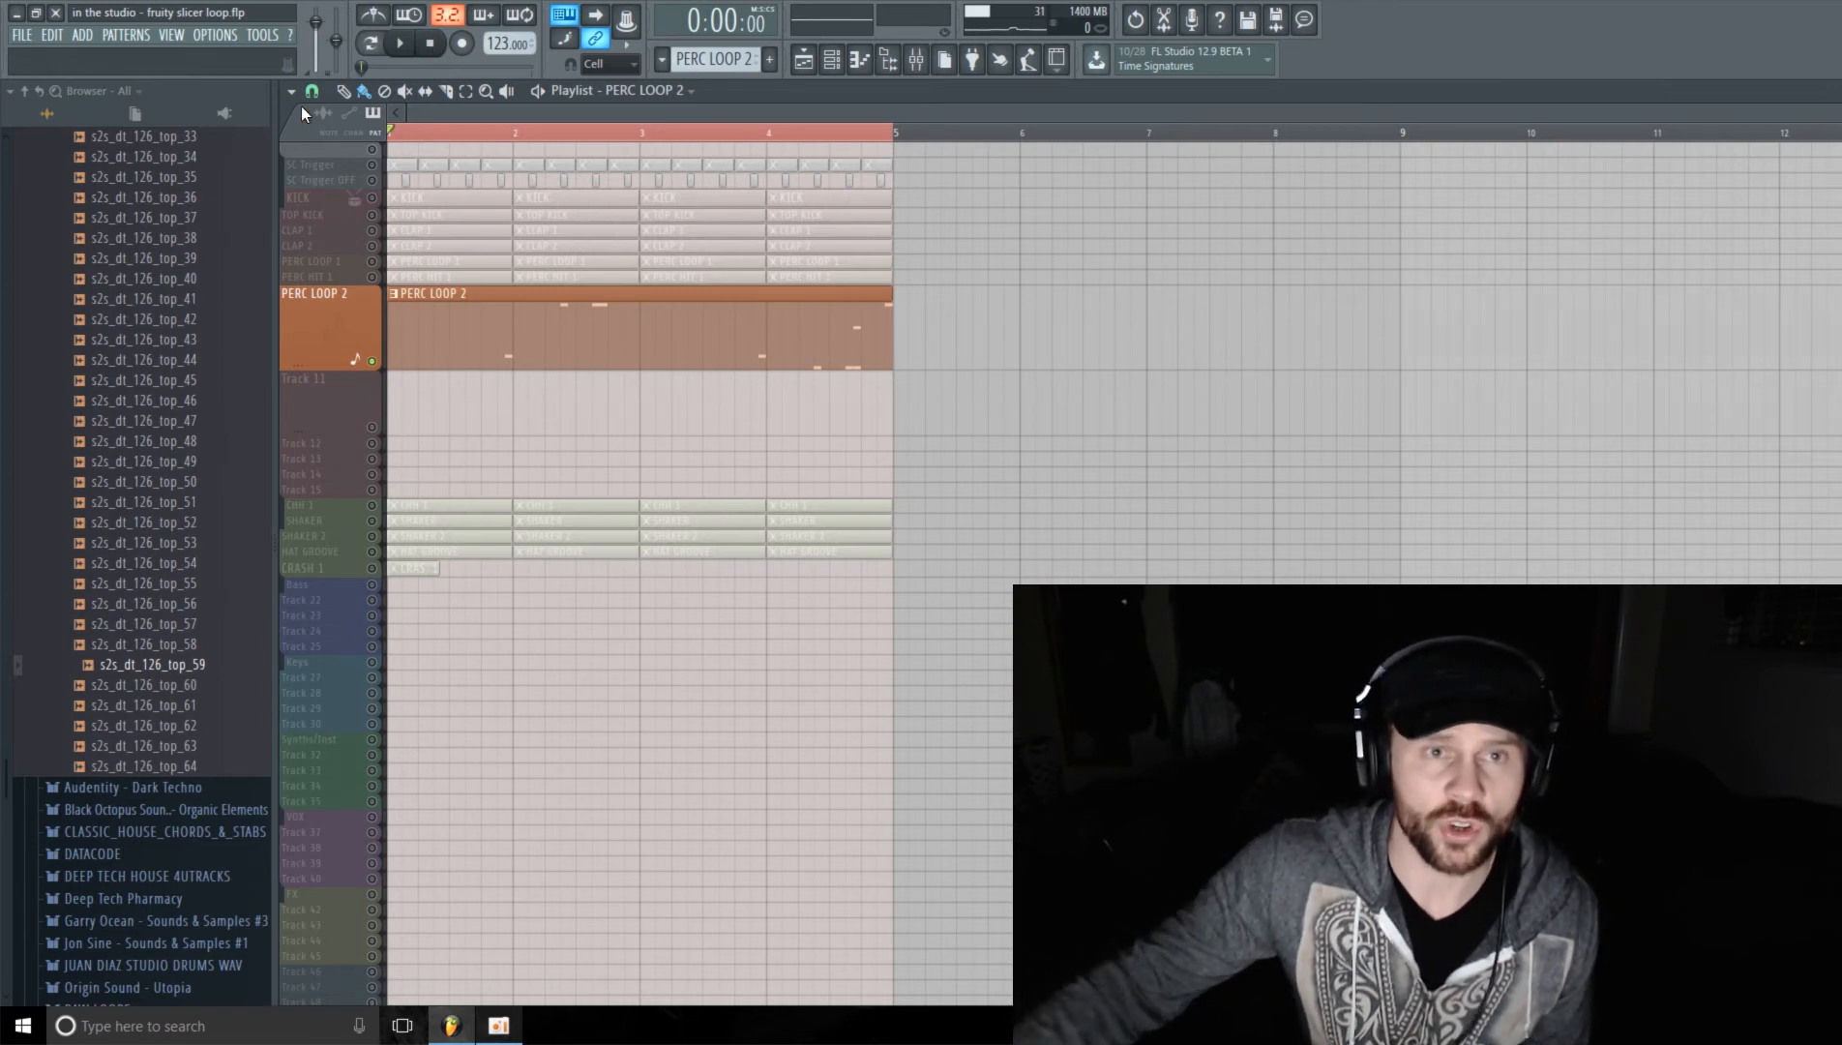
Step: Examine the Fruity Slicer settings of the PERC LOOP 2 channel in the channel rack
left_click(833, 60)
left_click_drag(1095, 138, 899, 148)
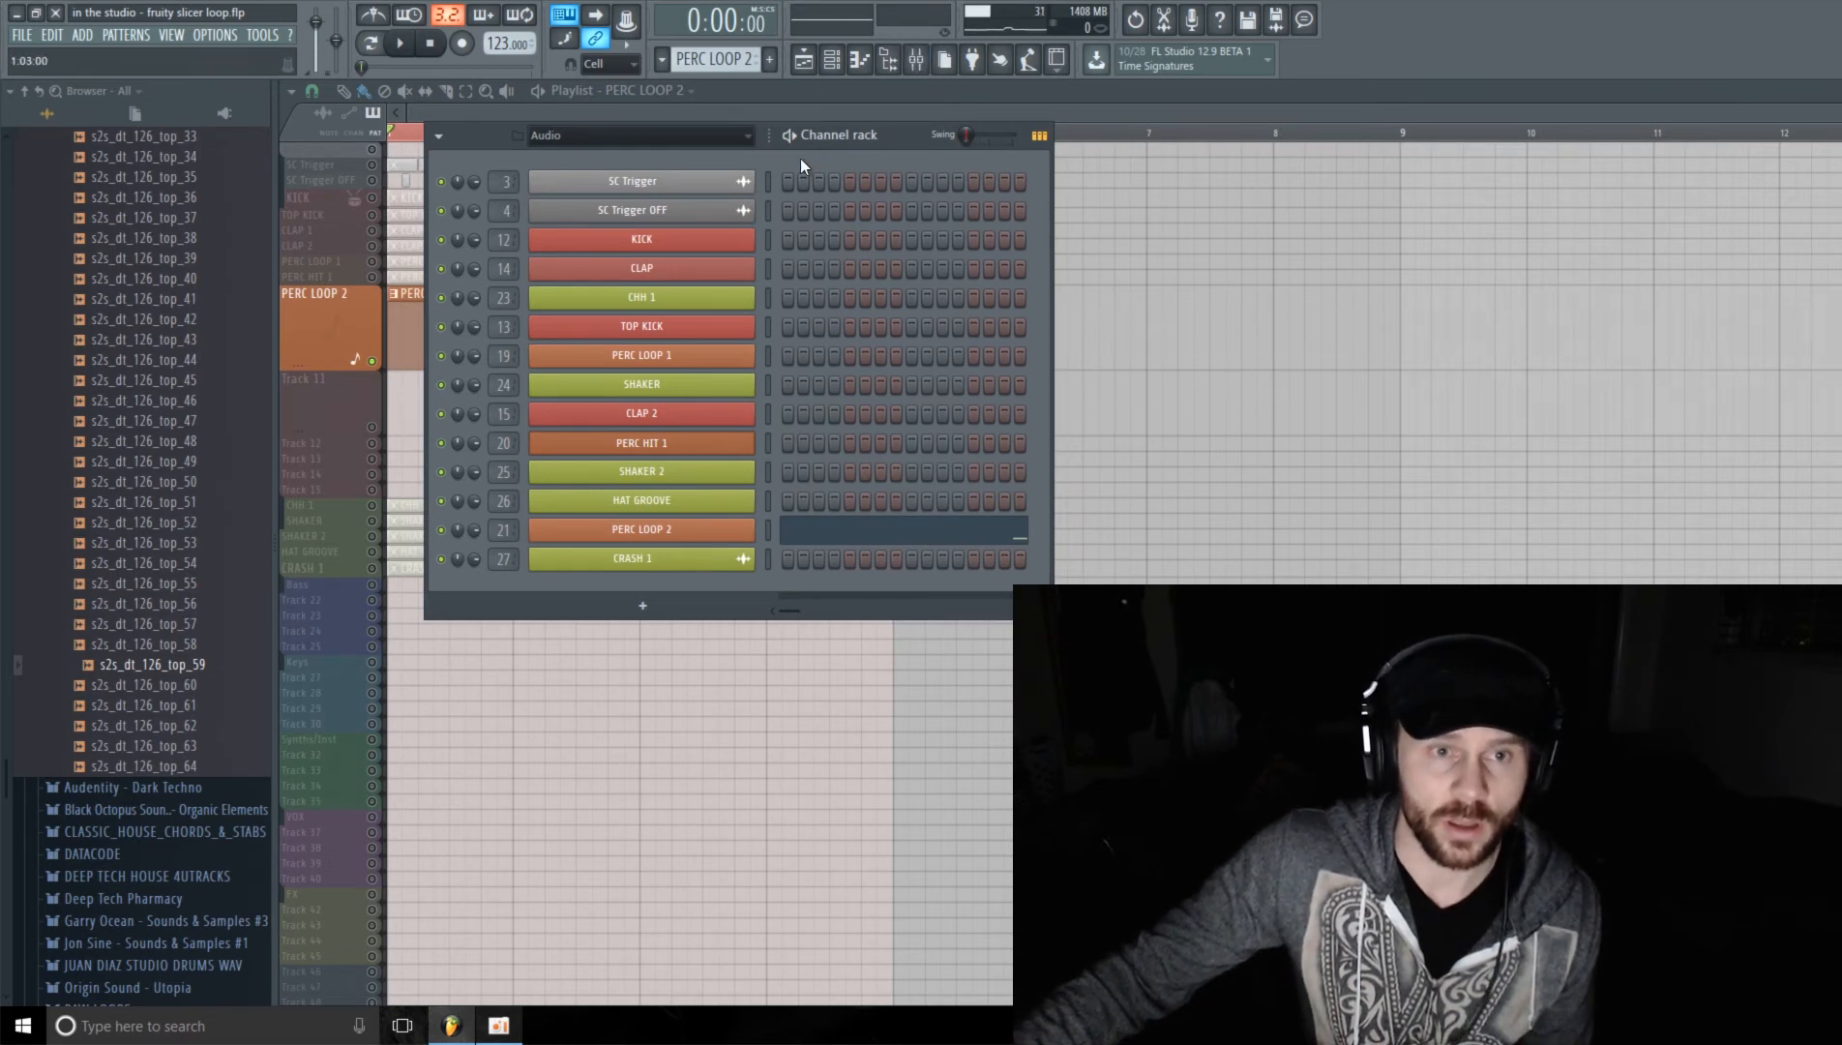
left_click(659, 528)
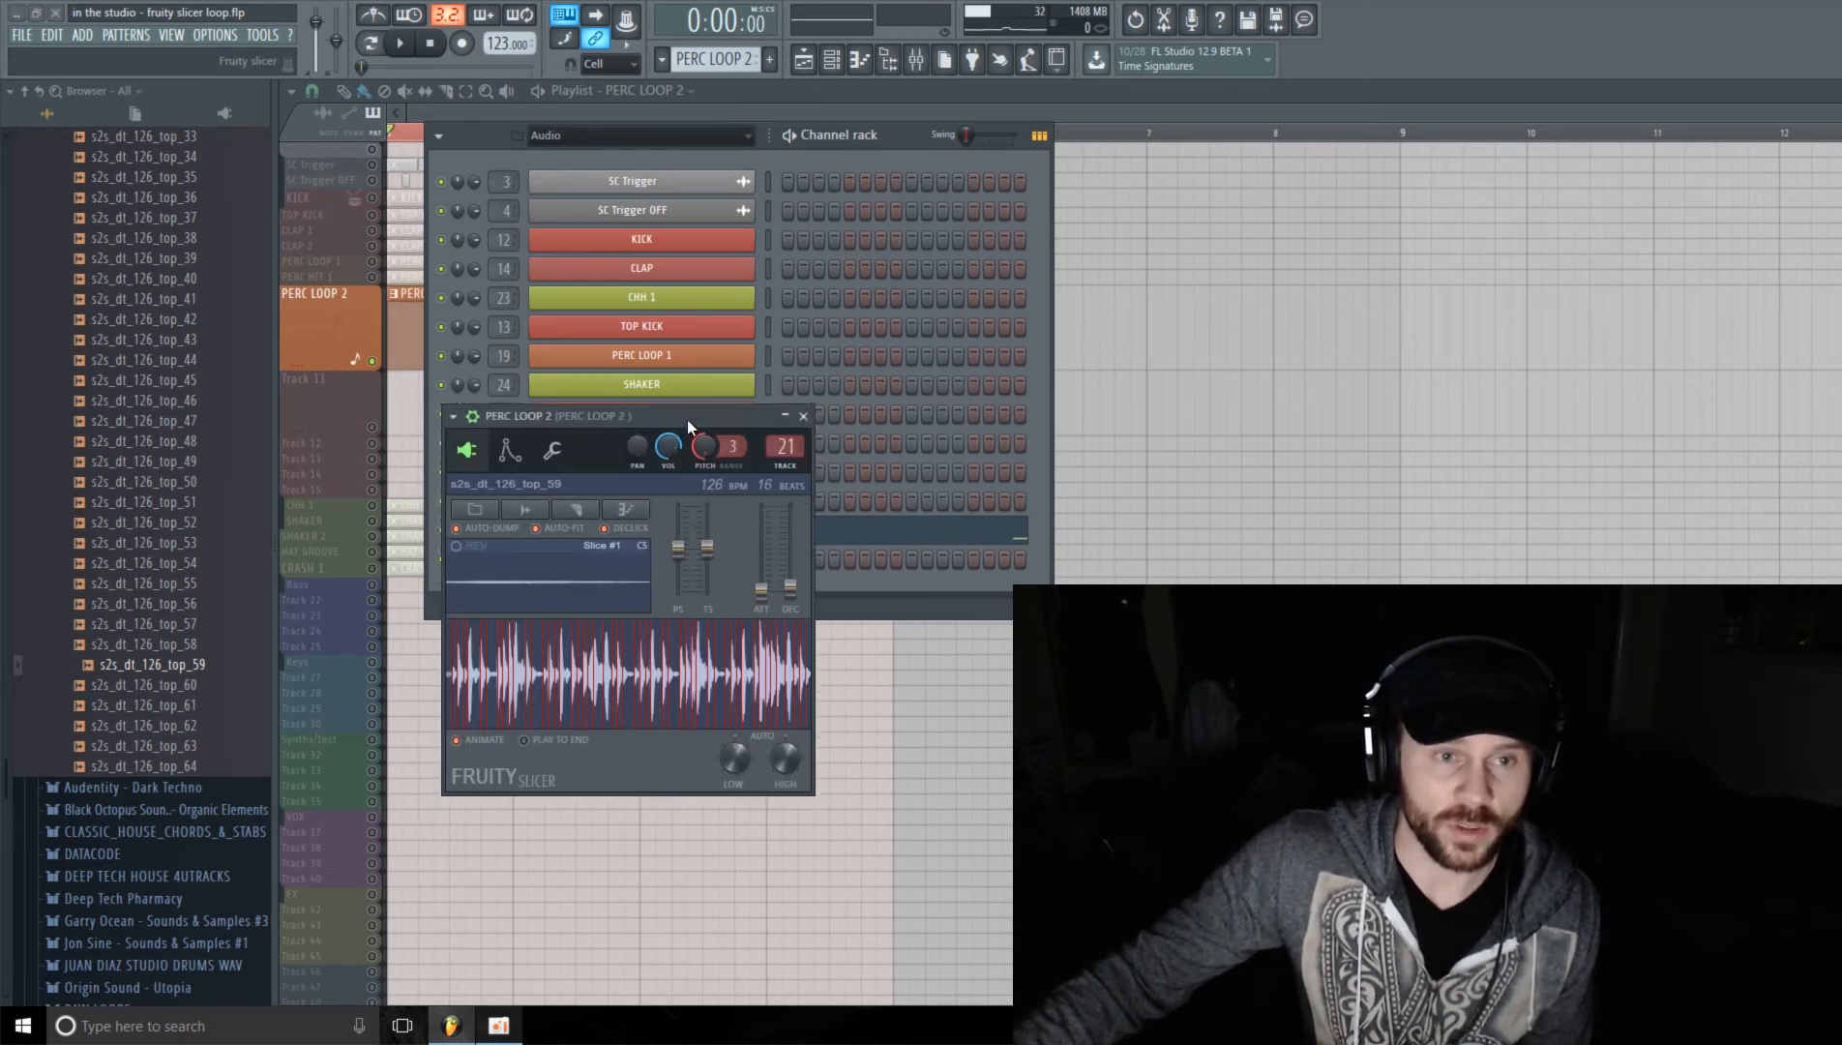
left_click_drag(687, 419, 692, 341)
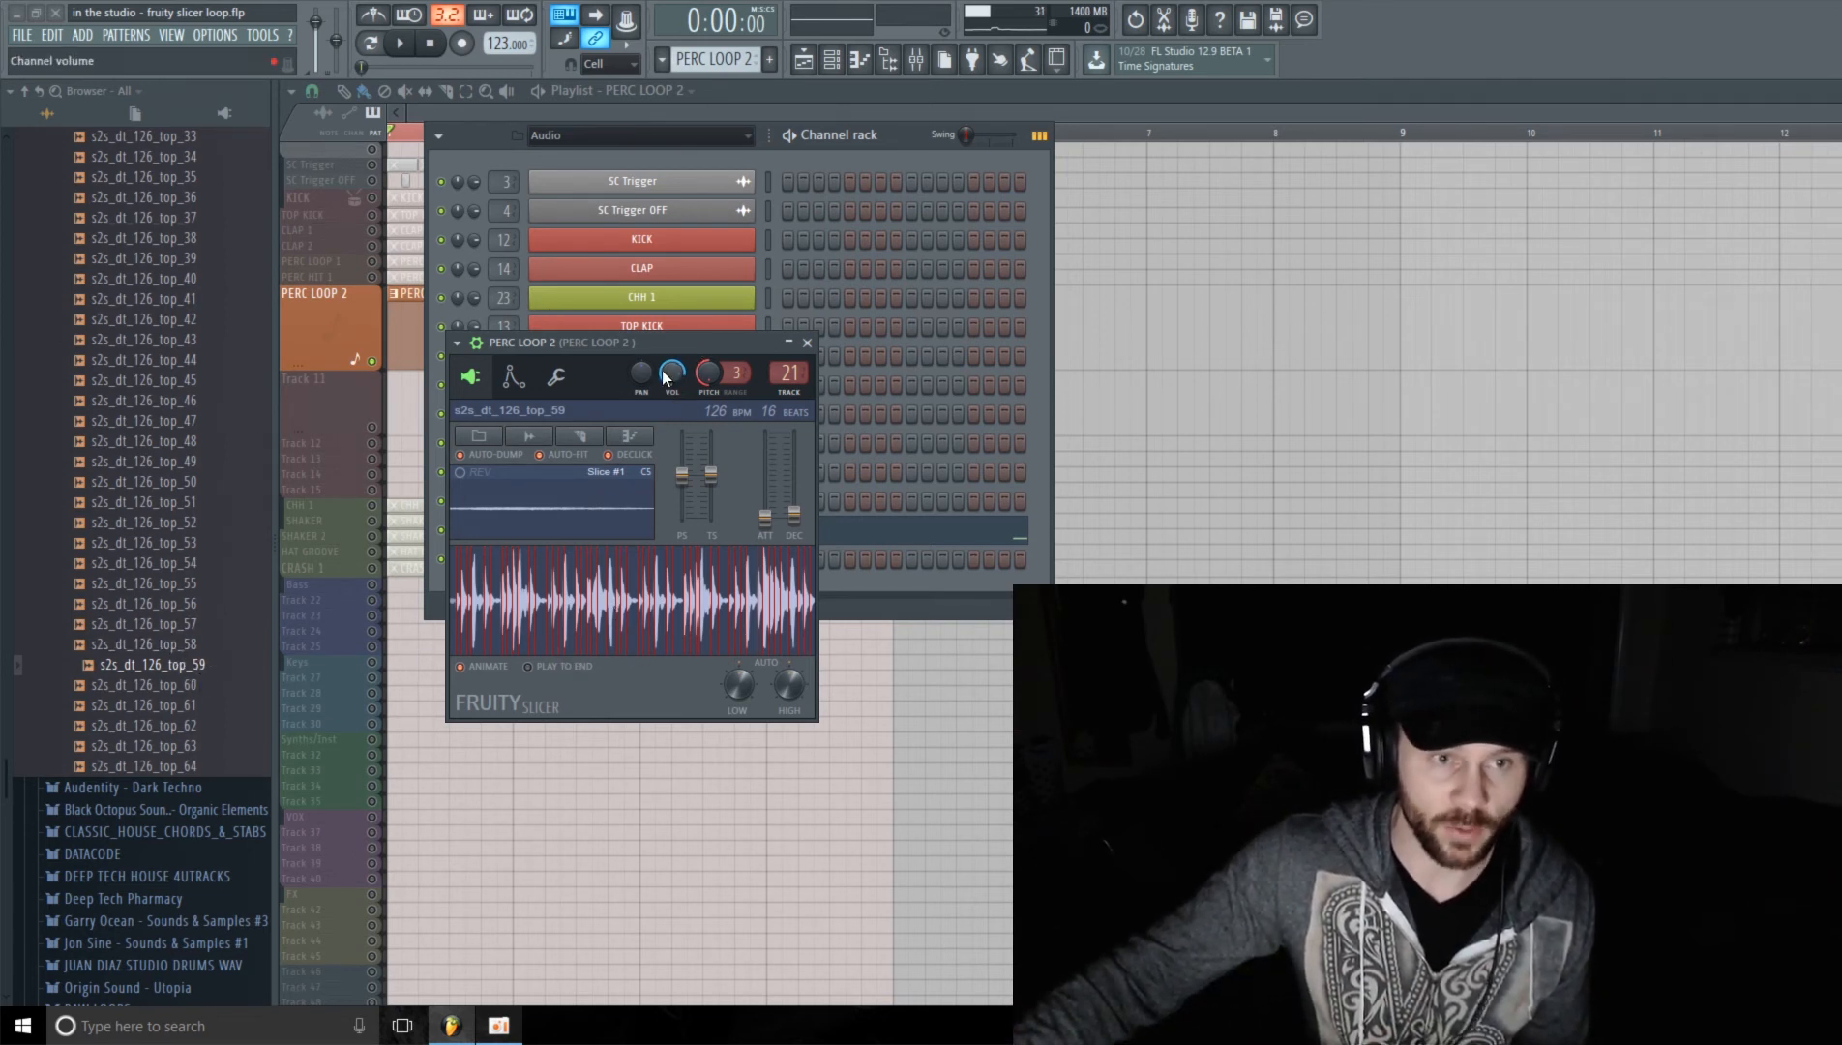
left_click_drag(628, 343, 561, 170)
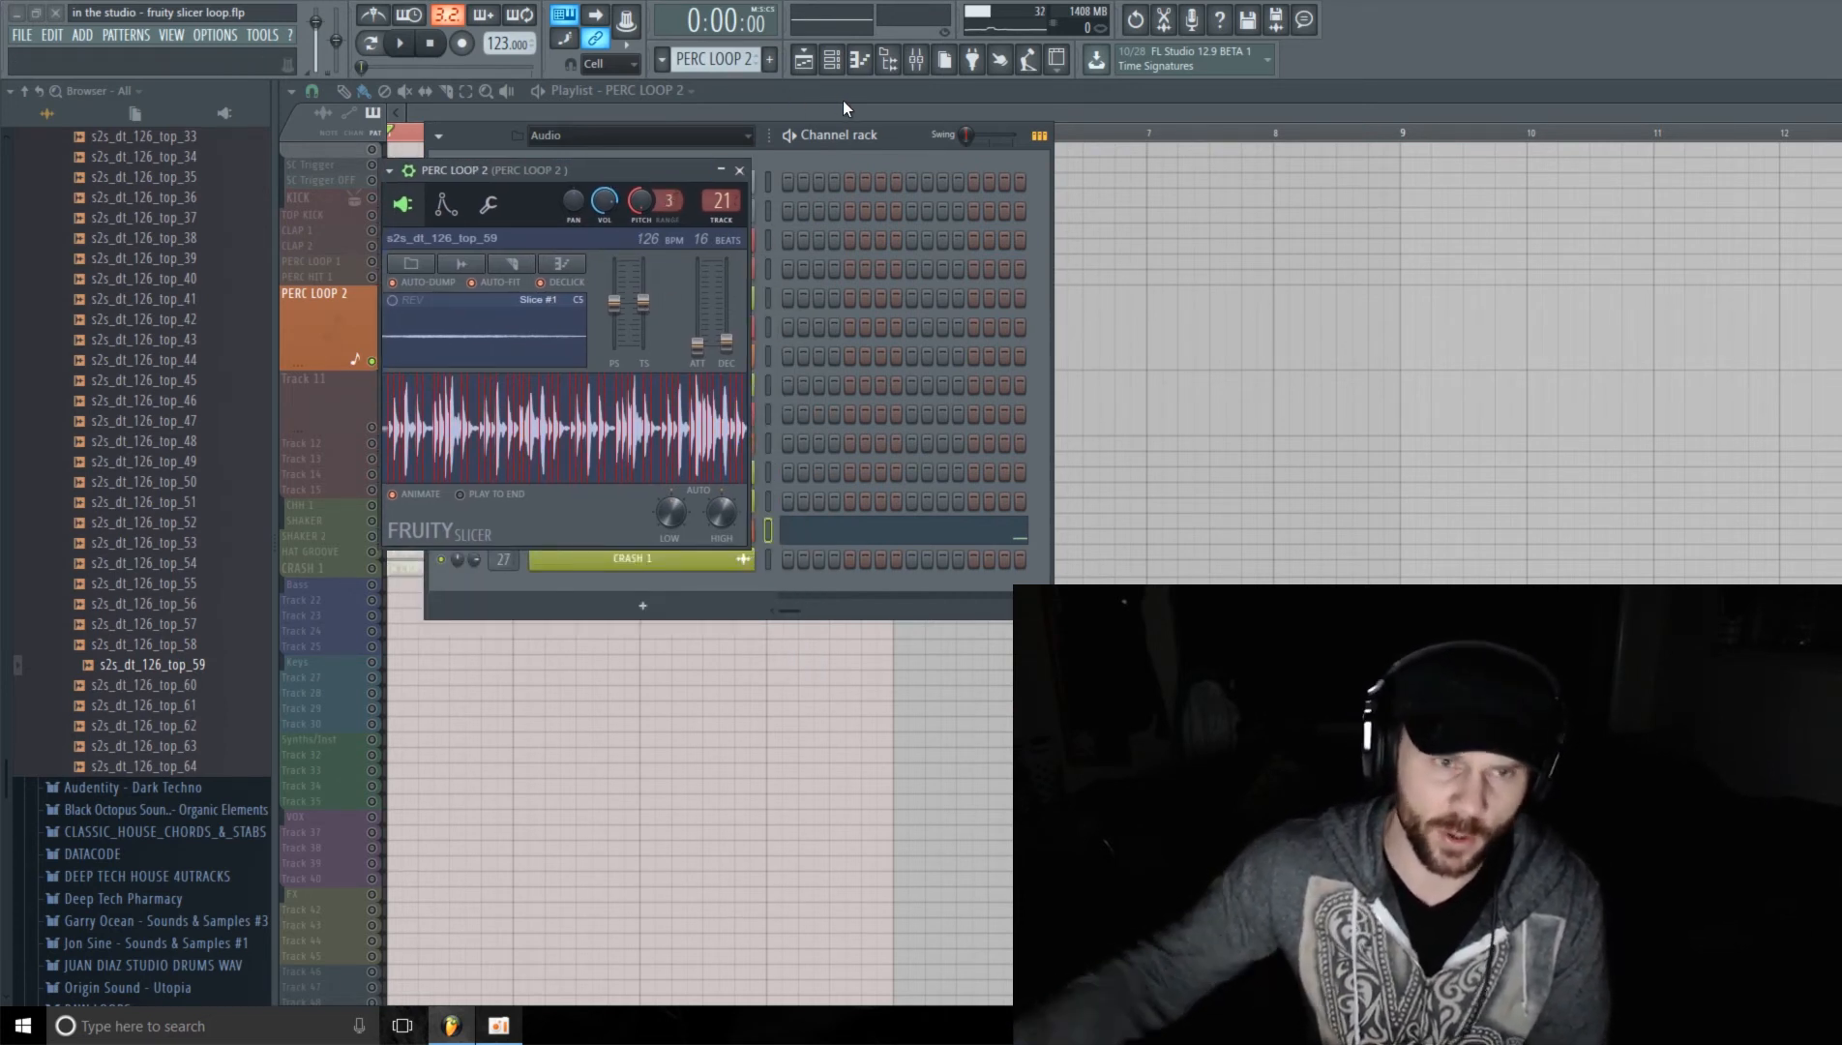
Step: Inspect the Fruity parametric EQ 2 on the PERC LOOP 2 mixer track and close it
left_click(915, 59)
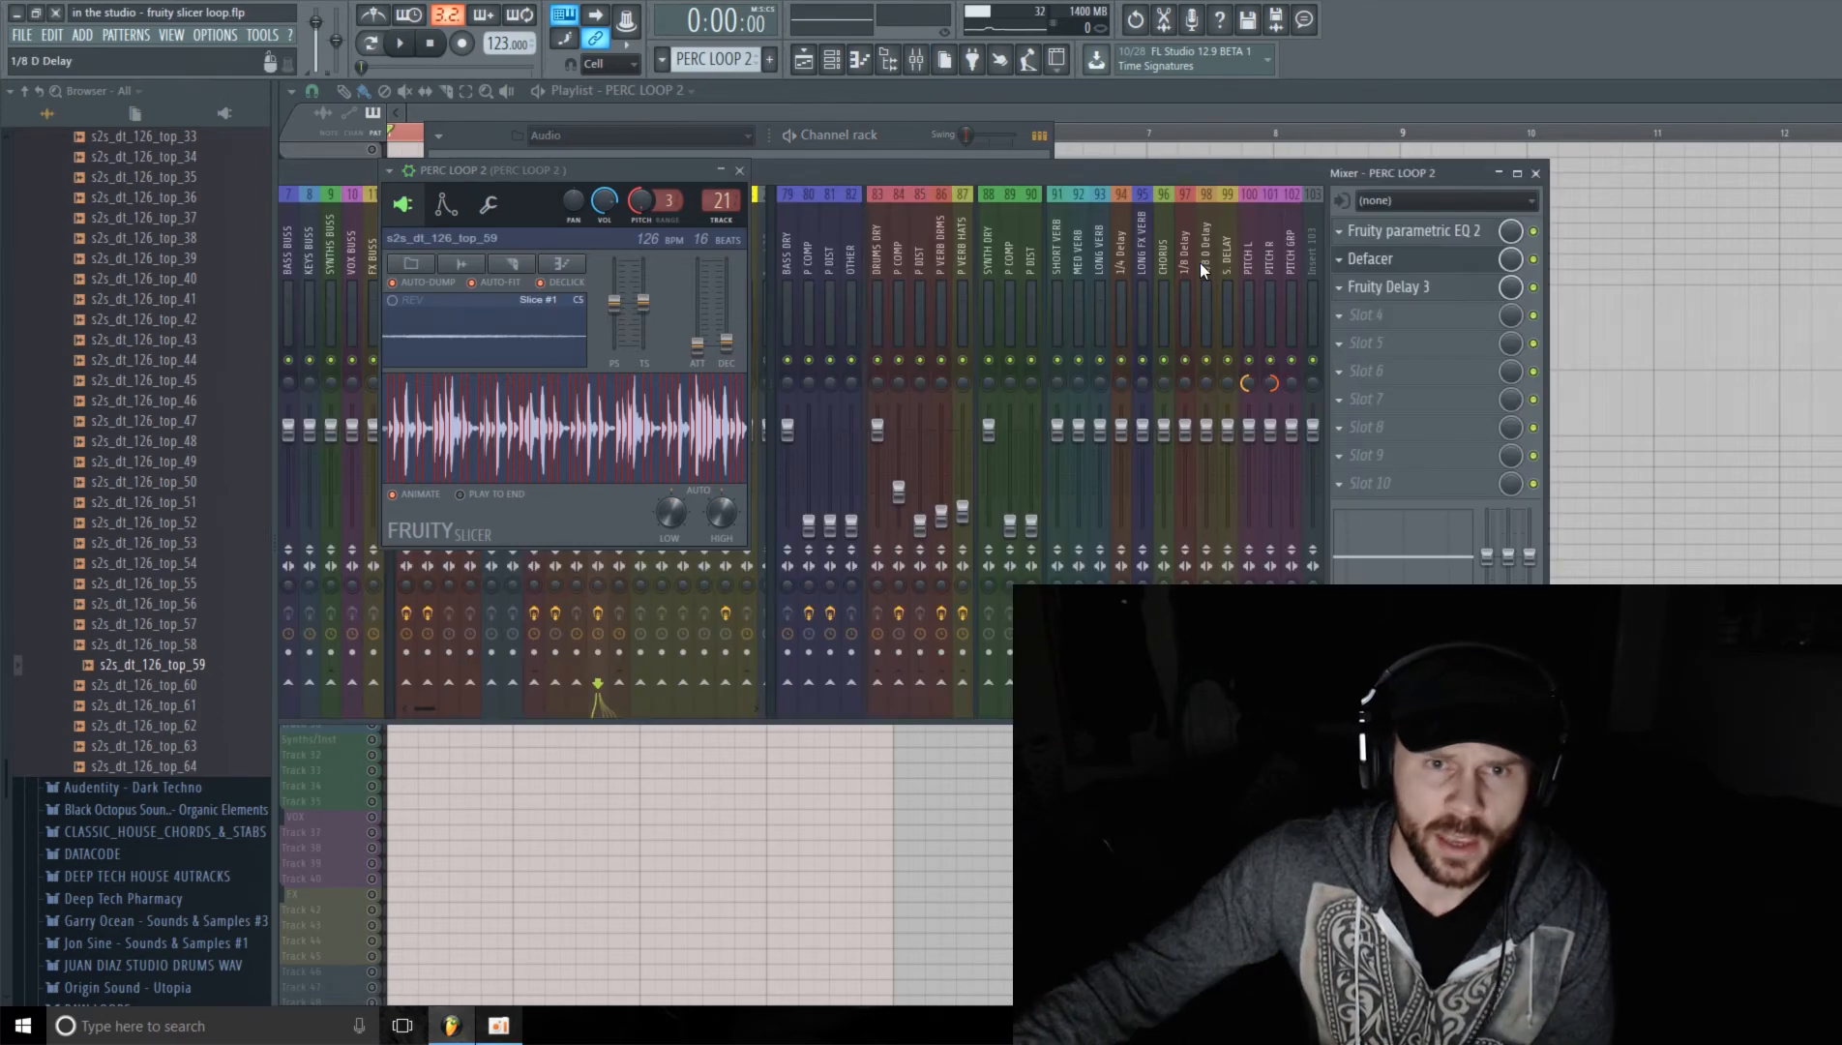
left_click_drag(645, 169, 490, 358)
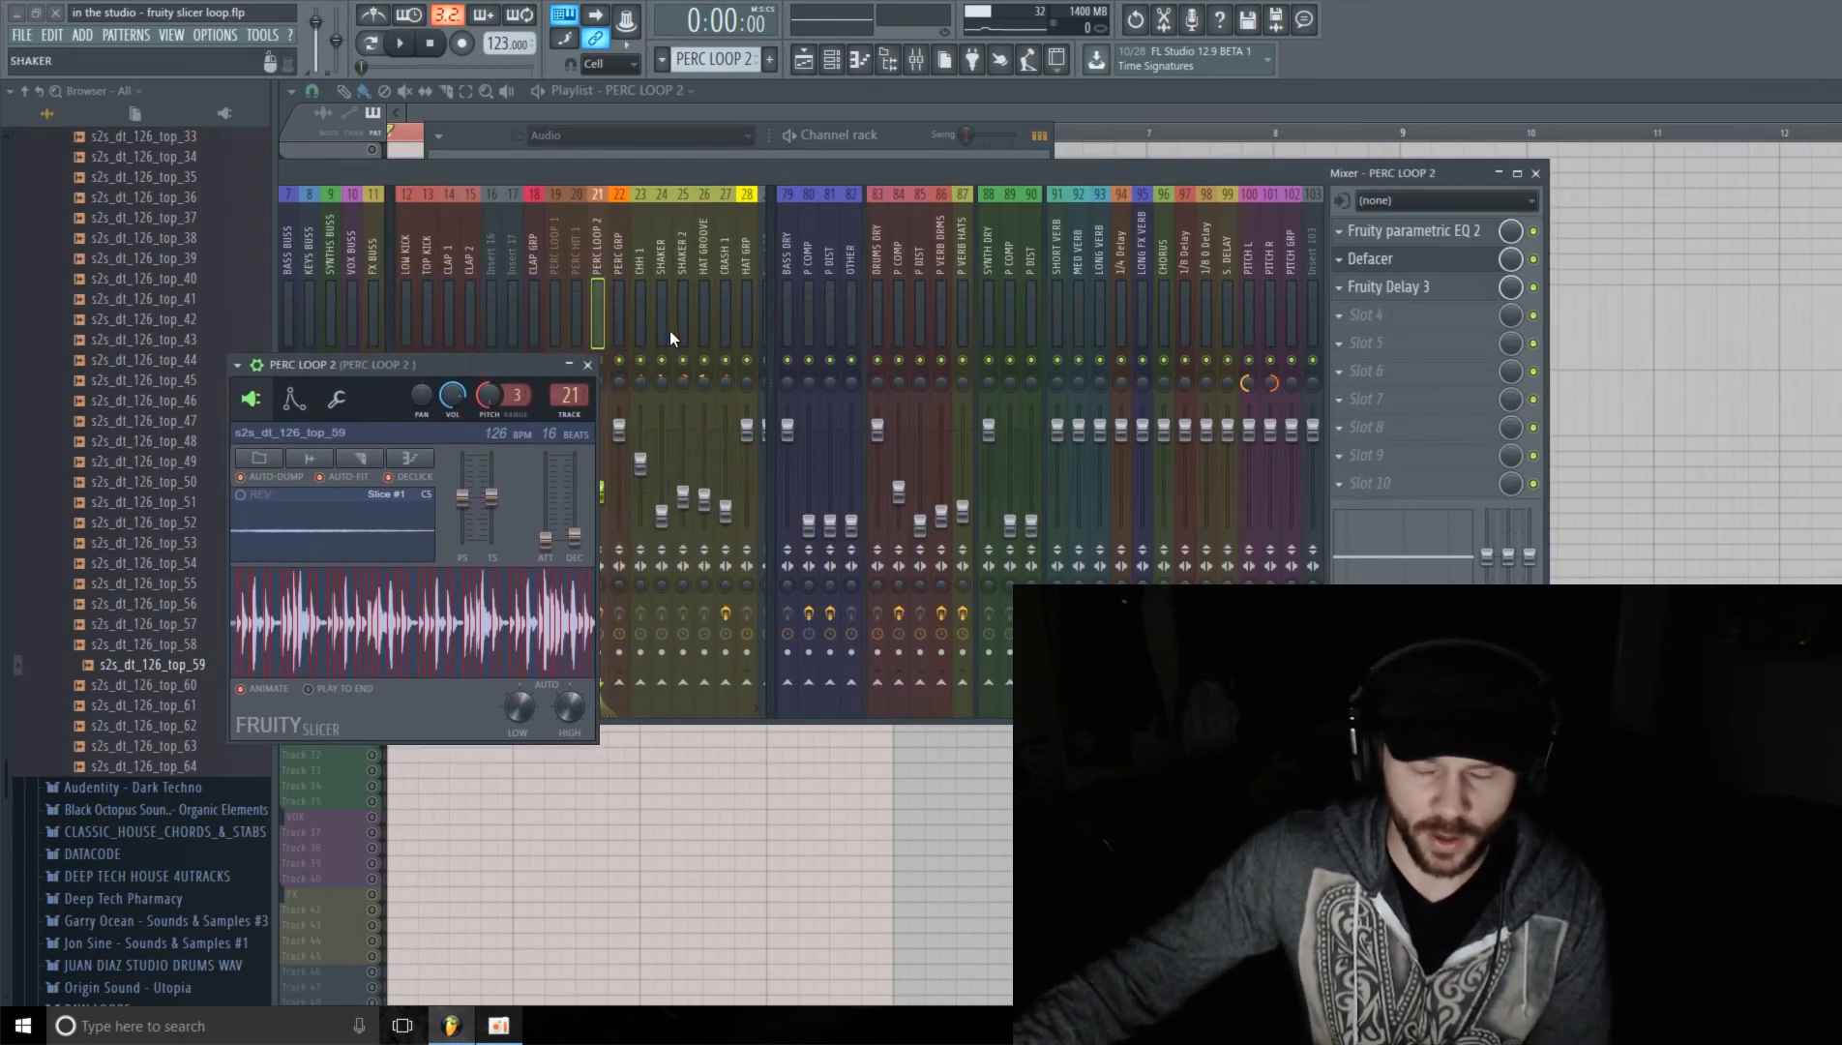
left_click(1454, 231)
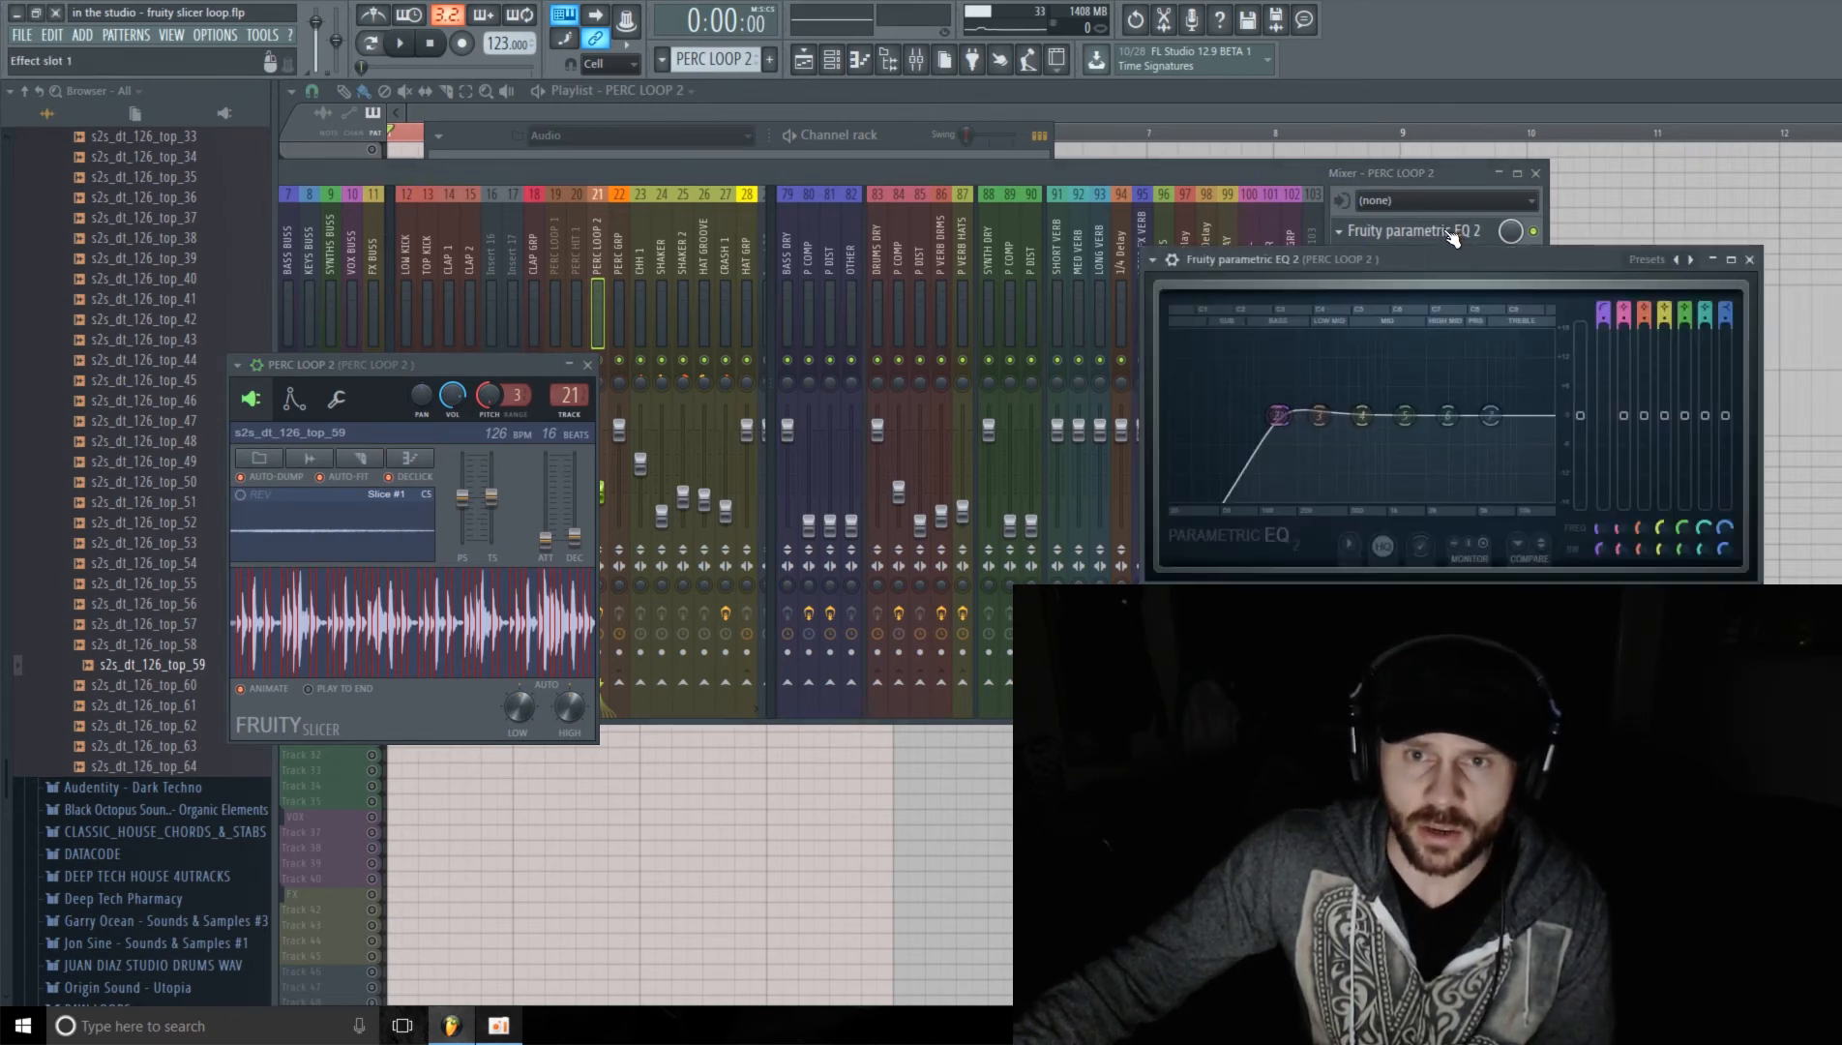
left_click(1454, 233)
left_click_drag(1670, 335, 679, 164)
left_click(859, 161)
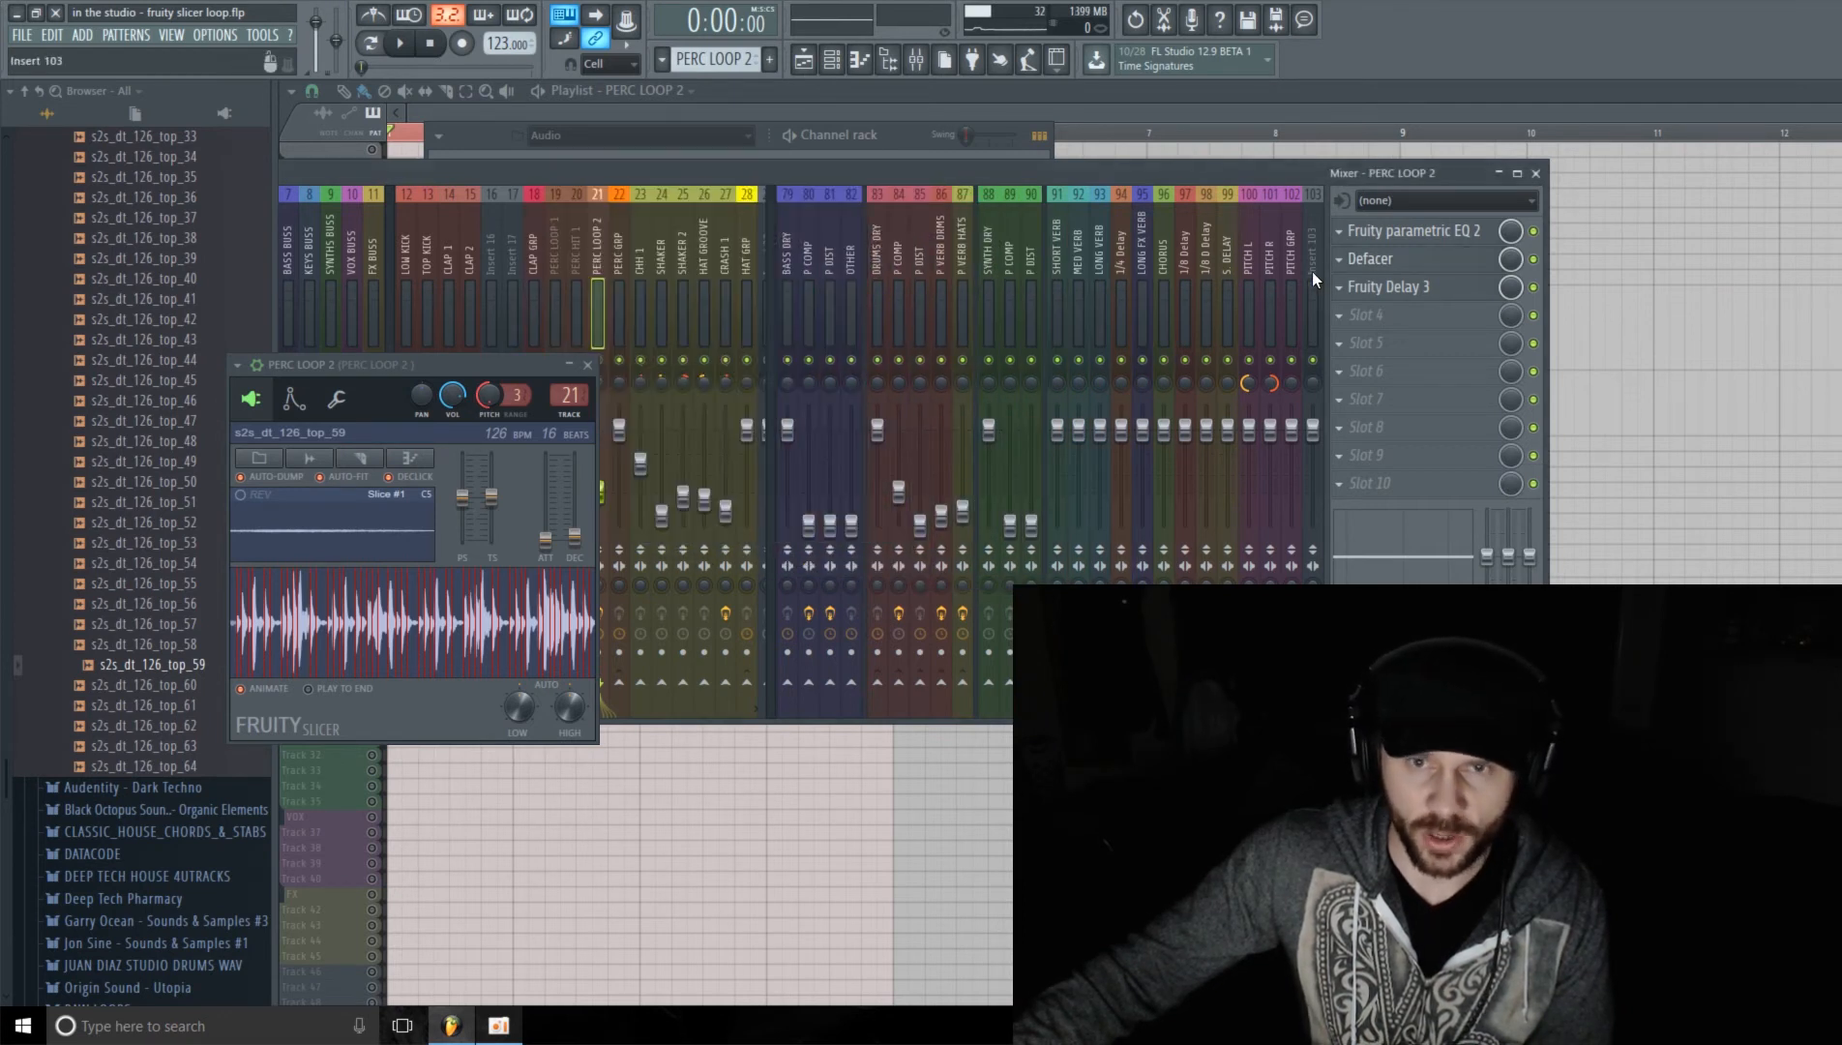
Step: Inspect the Fruity Delay 3 settings on the PERC LOOP 2 mixer track, then close the delay, slicer and mixer windows
left_click(1410, 294)
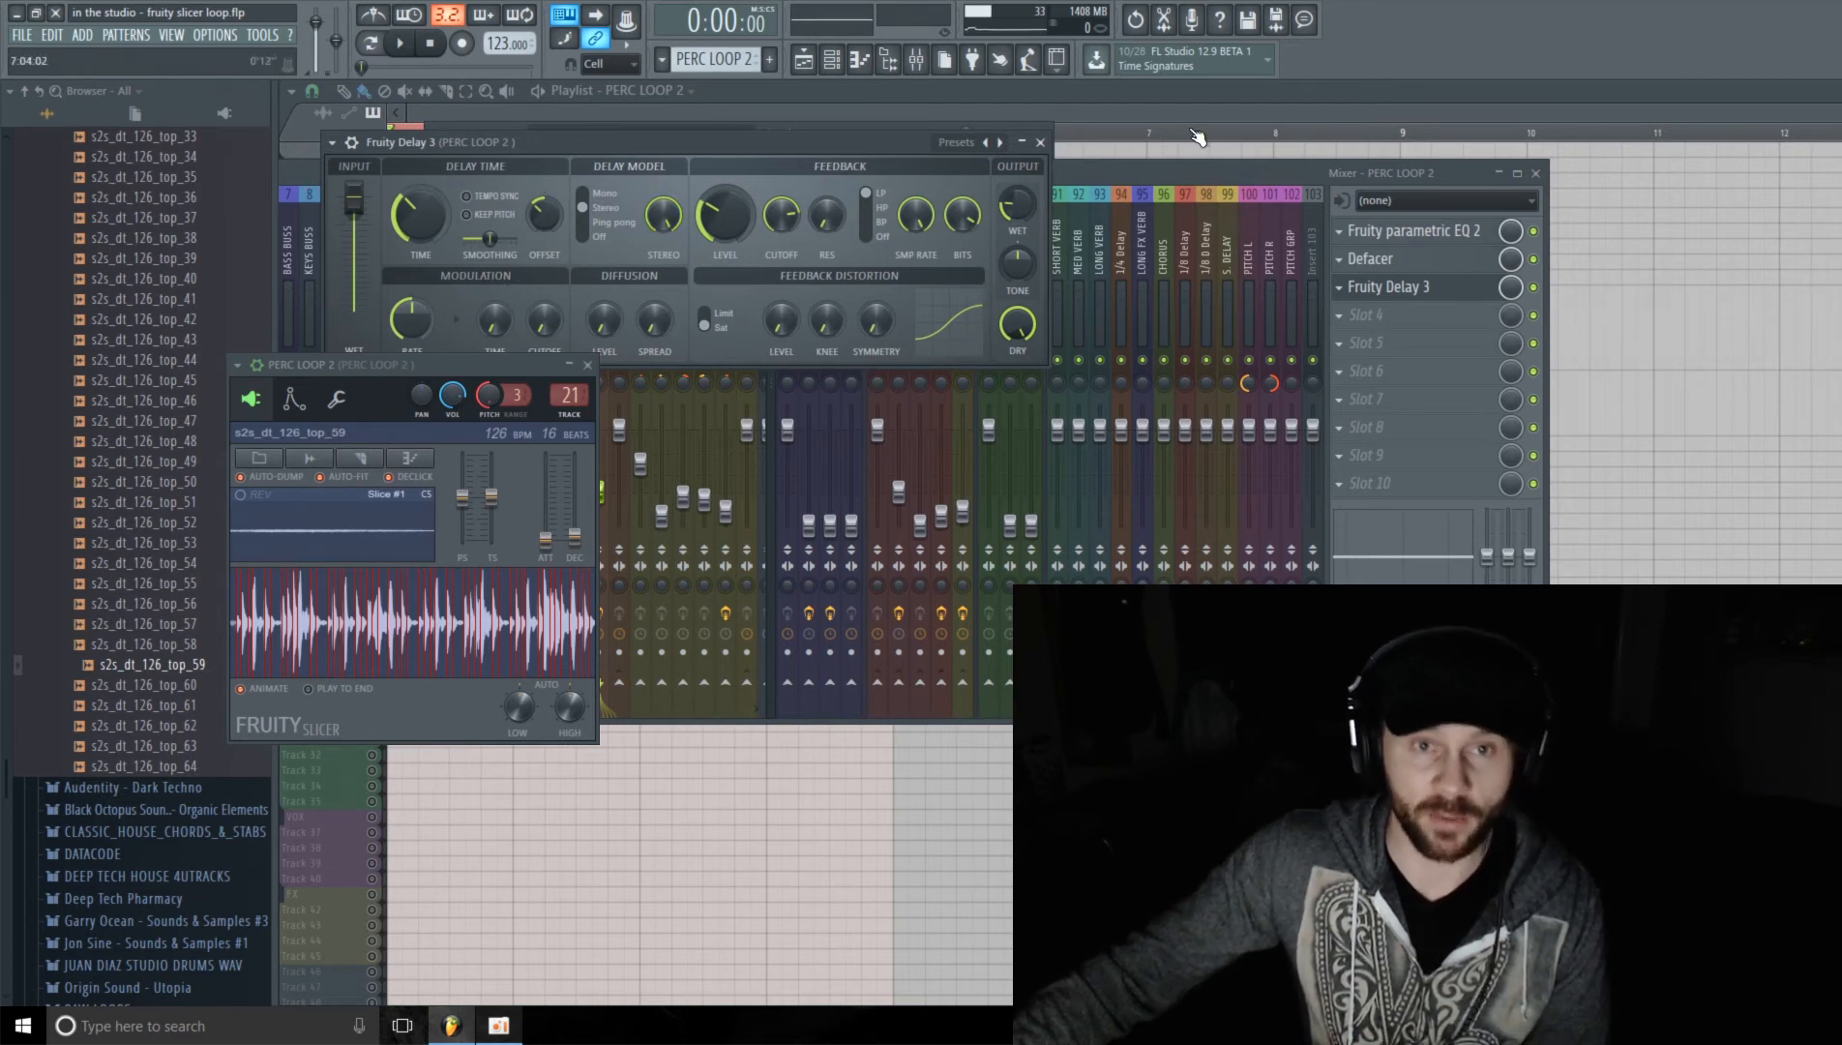
left_click(1040, 142)
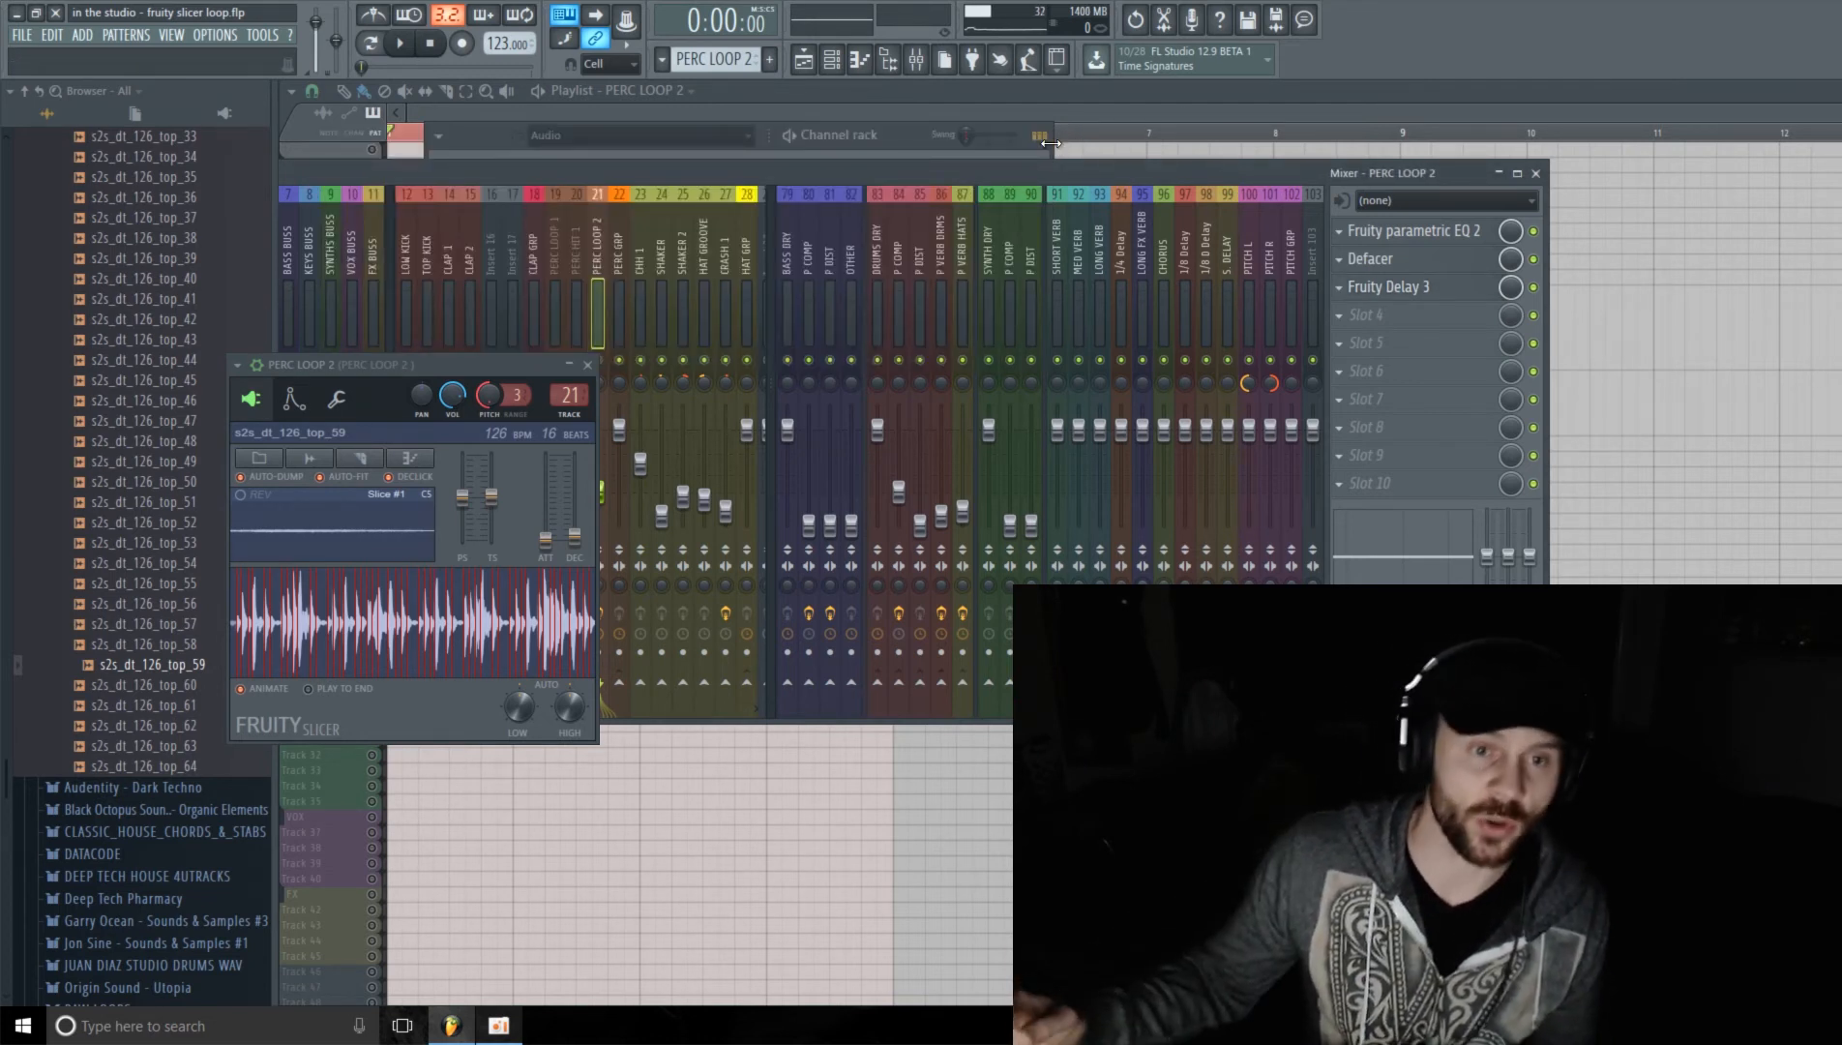
left_click(590, 365)
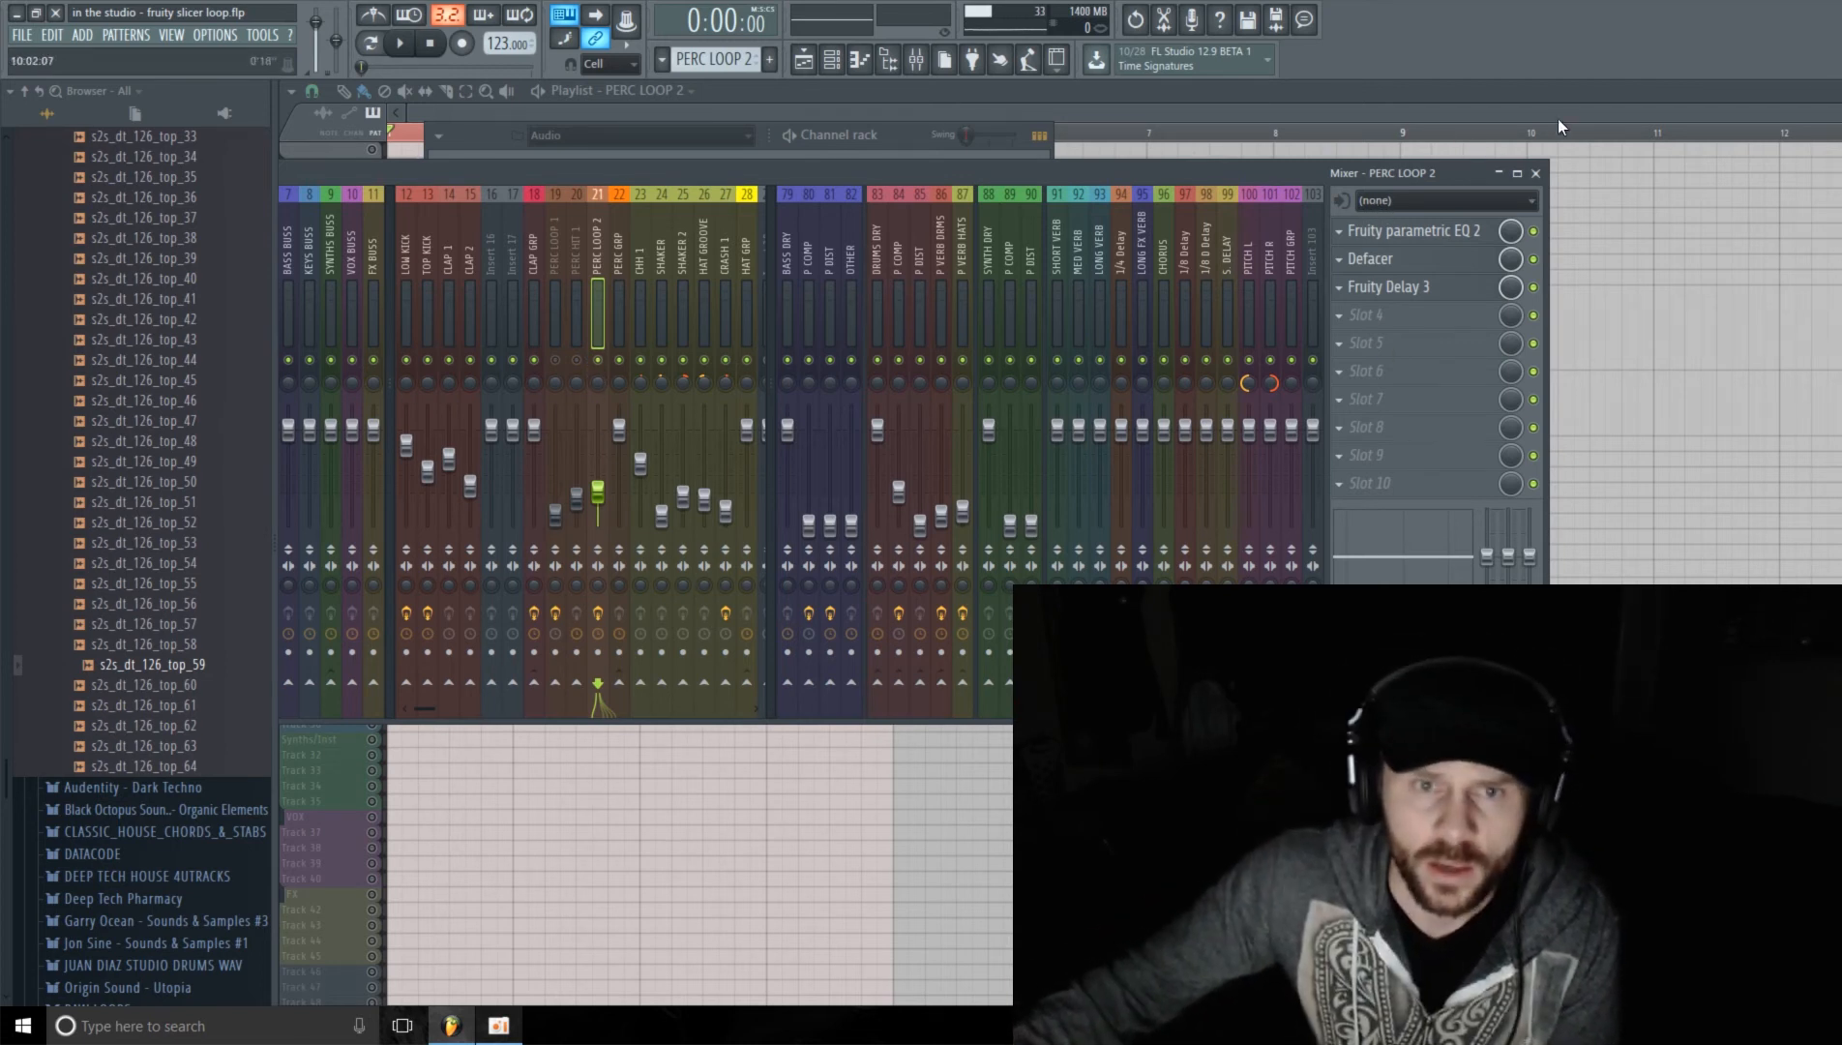
left_click(1536, 174)
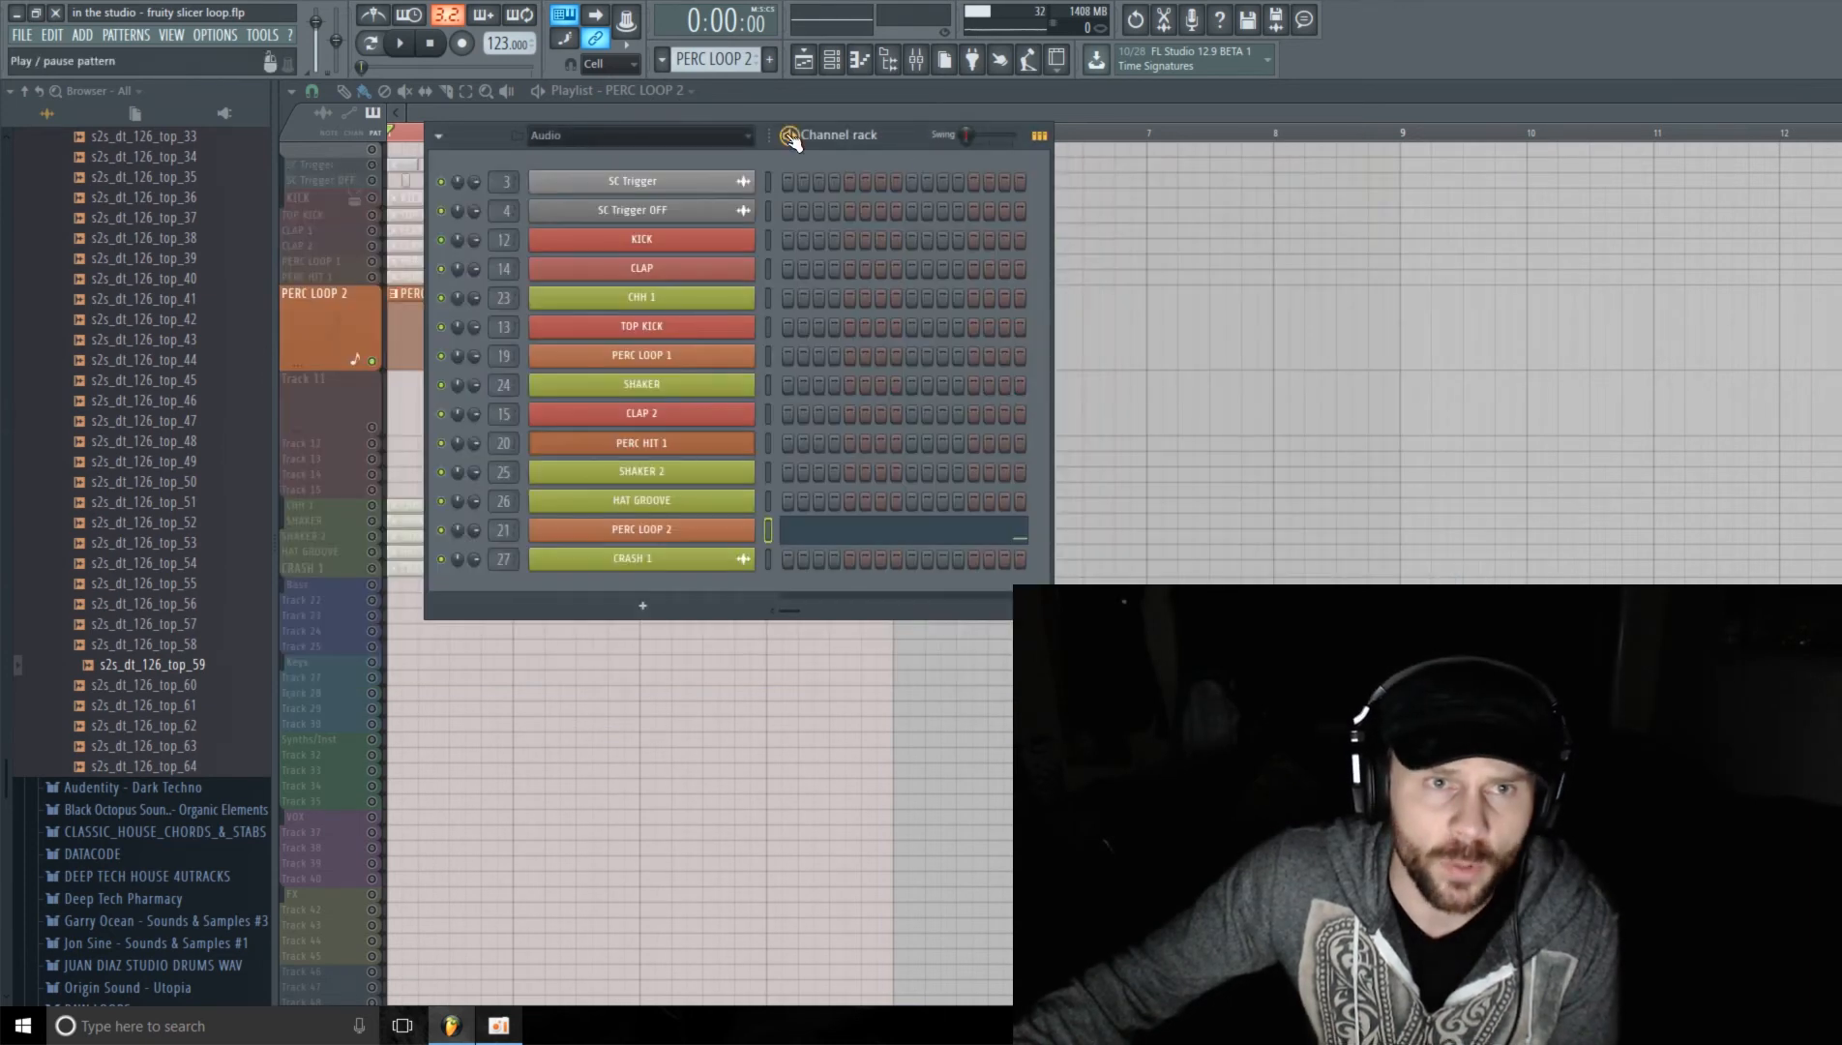
Step: Mute the PERC LOOP 2 playlist track and shrink it back to the height of the neighbouring tracks
key("F6")
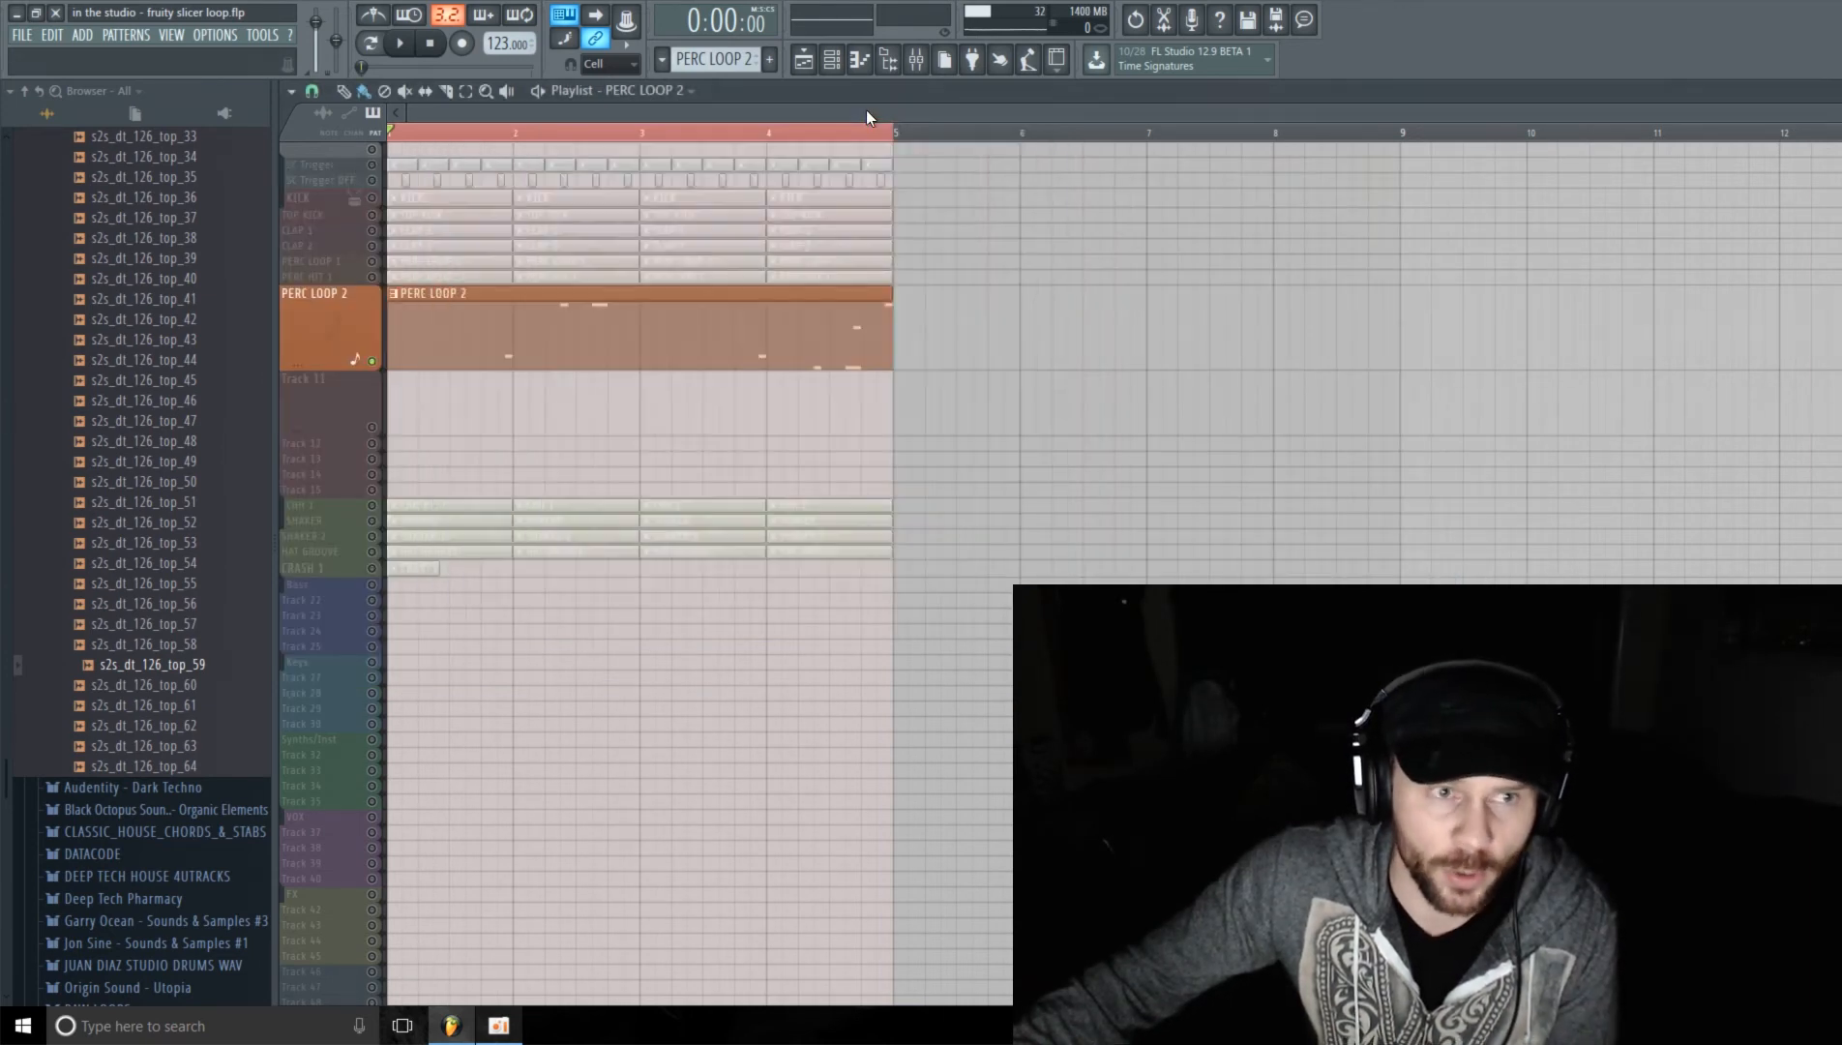
left_click(375, 364)
left_click_drag(328, 366, 306, 288)
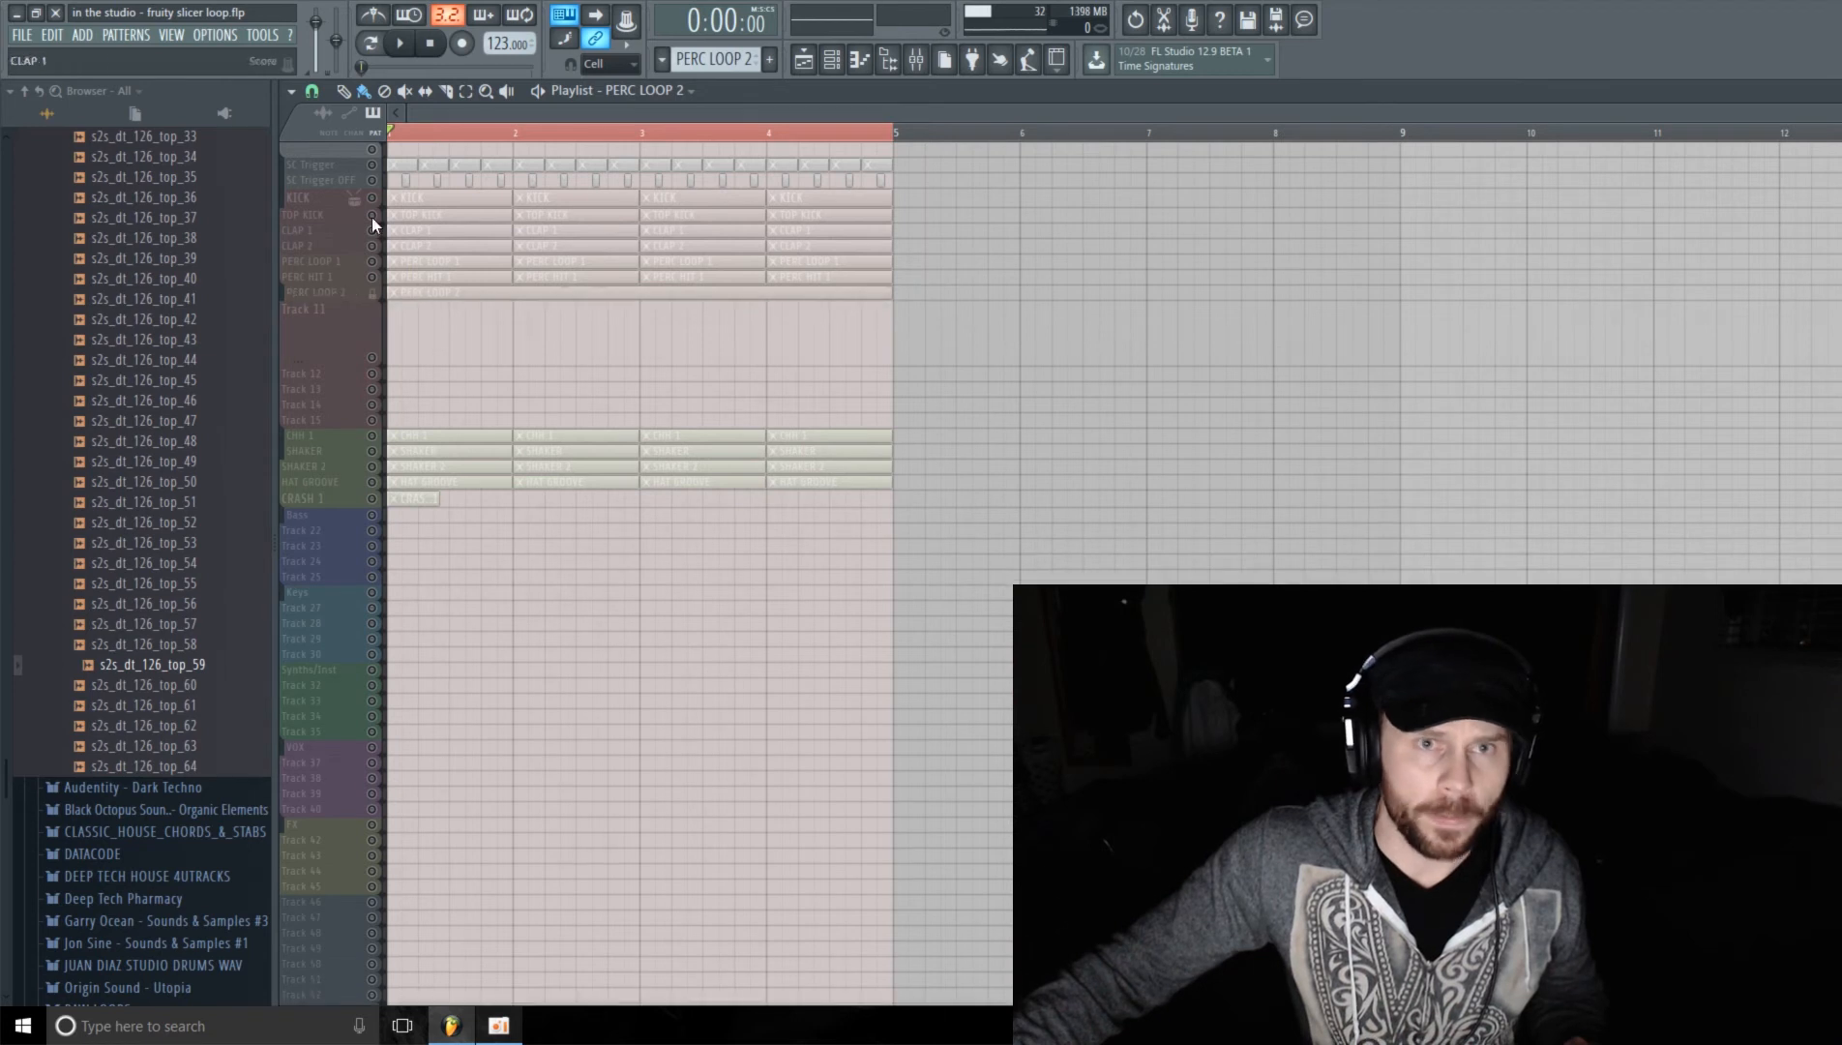
Step: Switch to the empty Pattern 12 and set the channel rack's display filter to All
left_click(844, 64)
left_click_drag(688, 65, 688, 60)
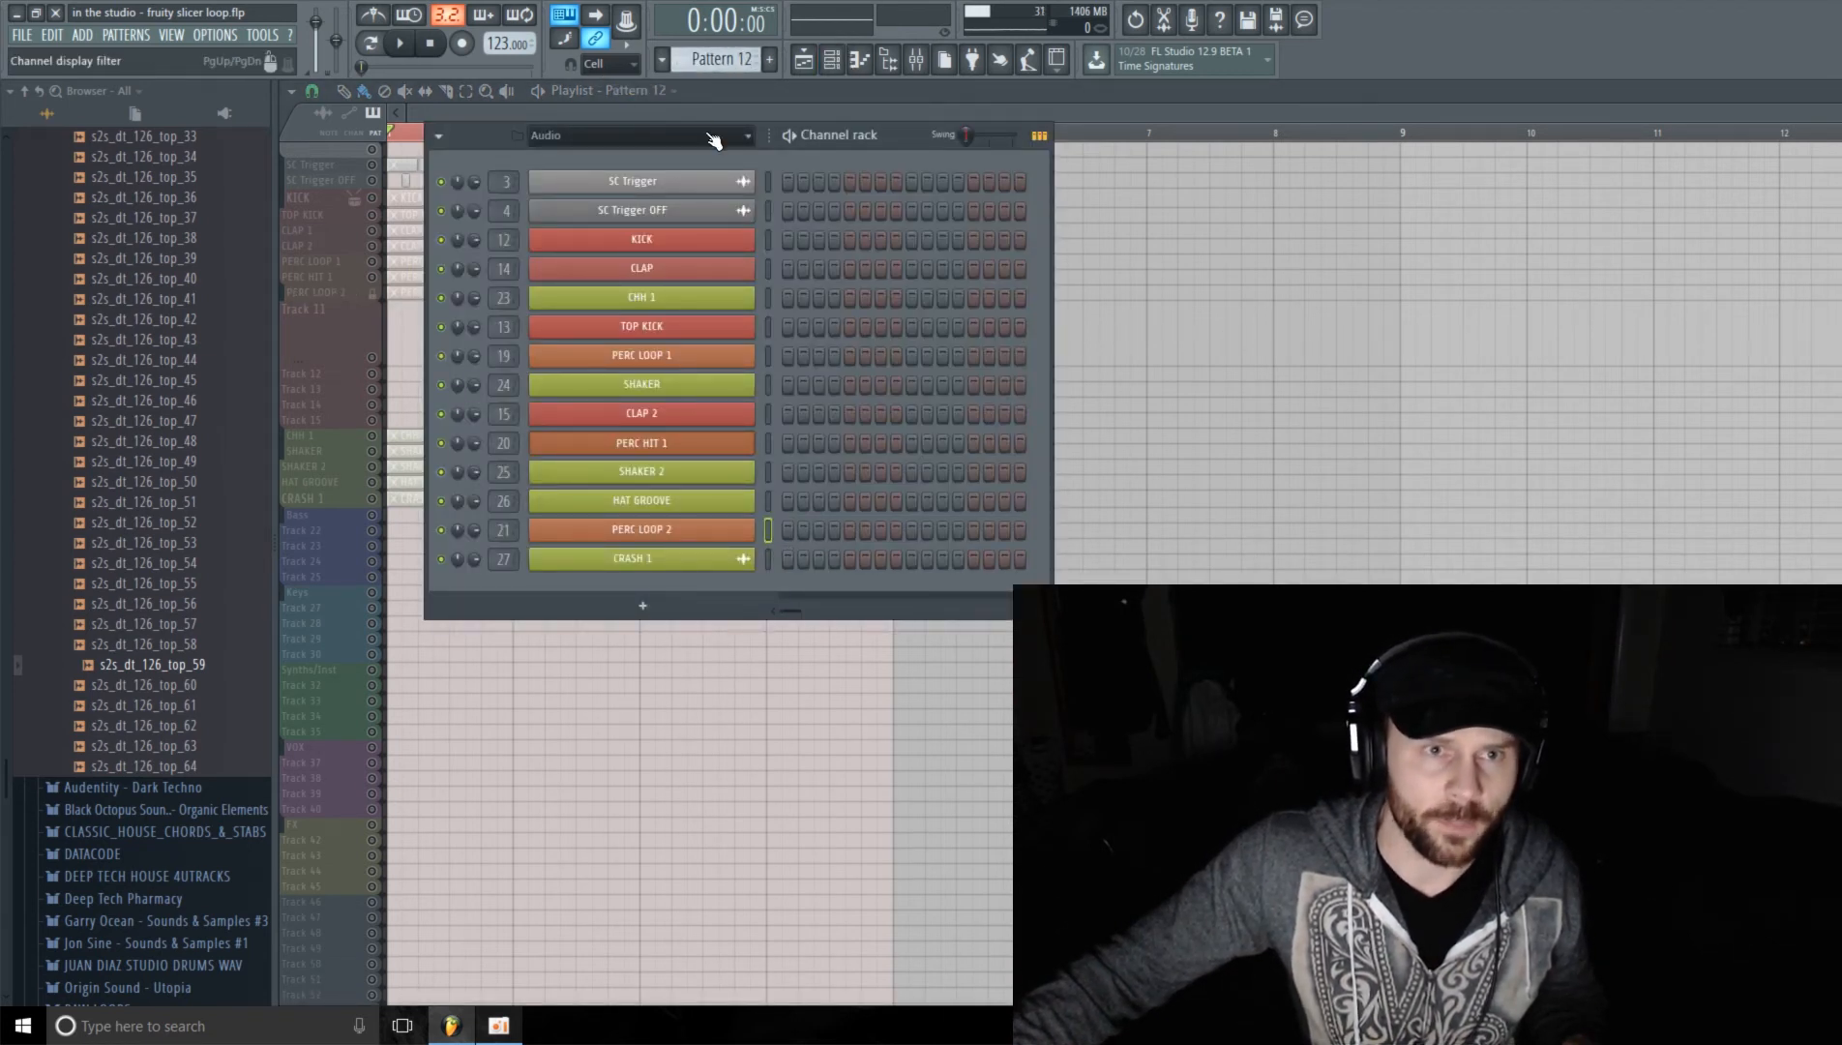
left_click(709, 137)
left_click(654, 158)
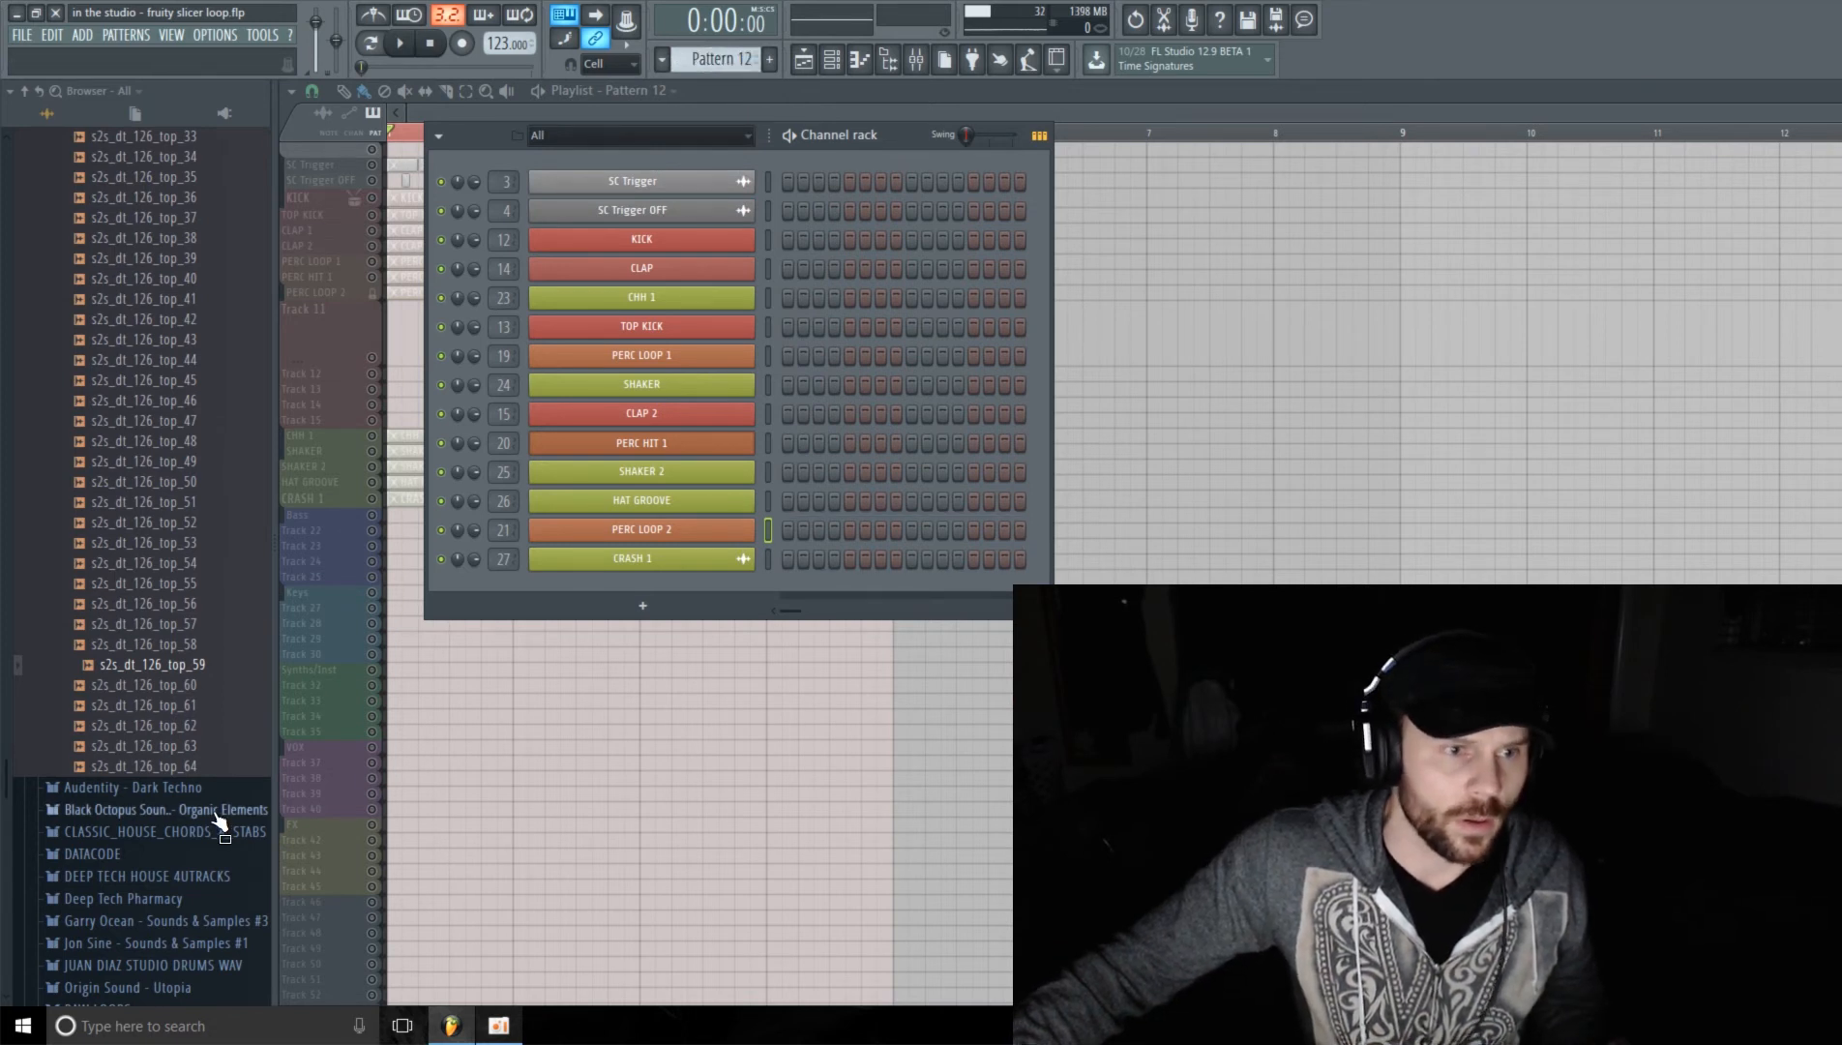
Step: Add a new Fruity slicer channel to the channel rack
left_click(638, 604)
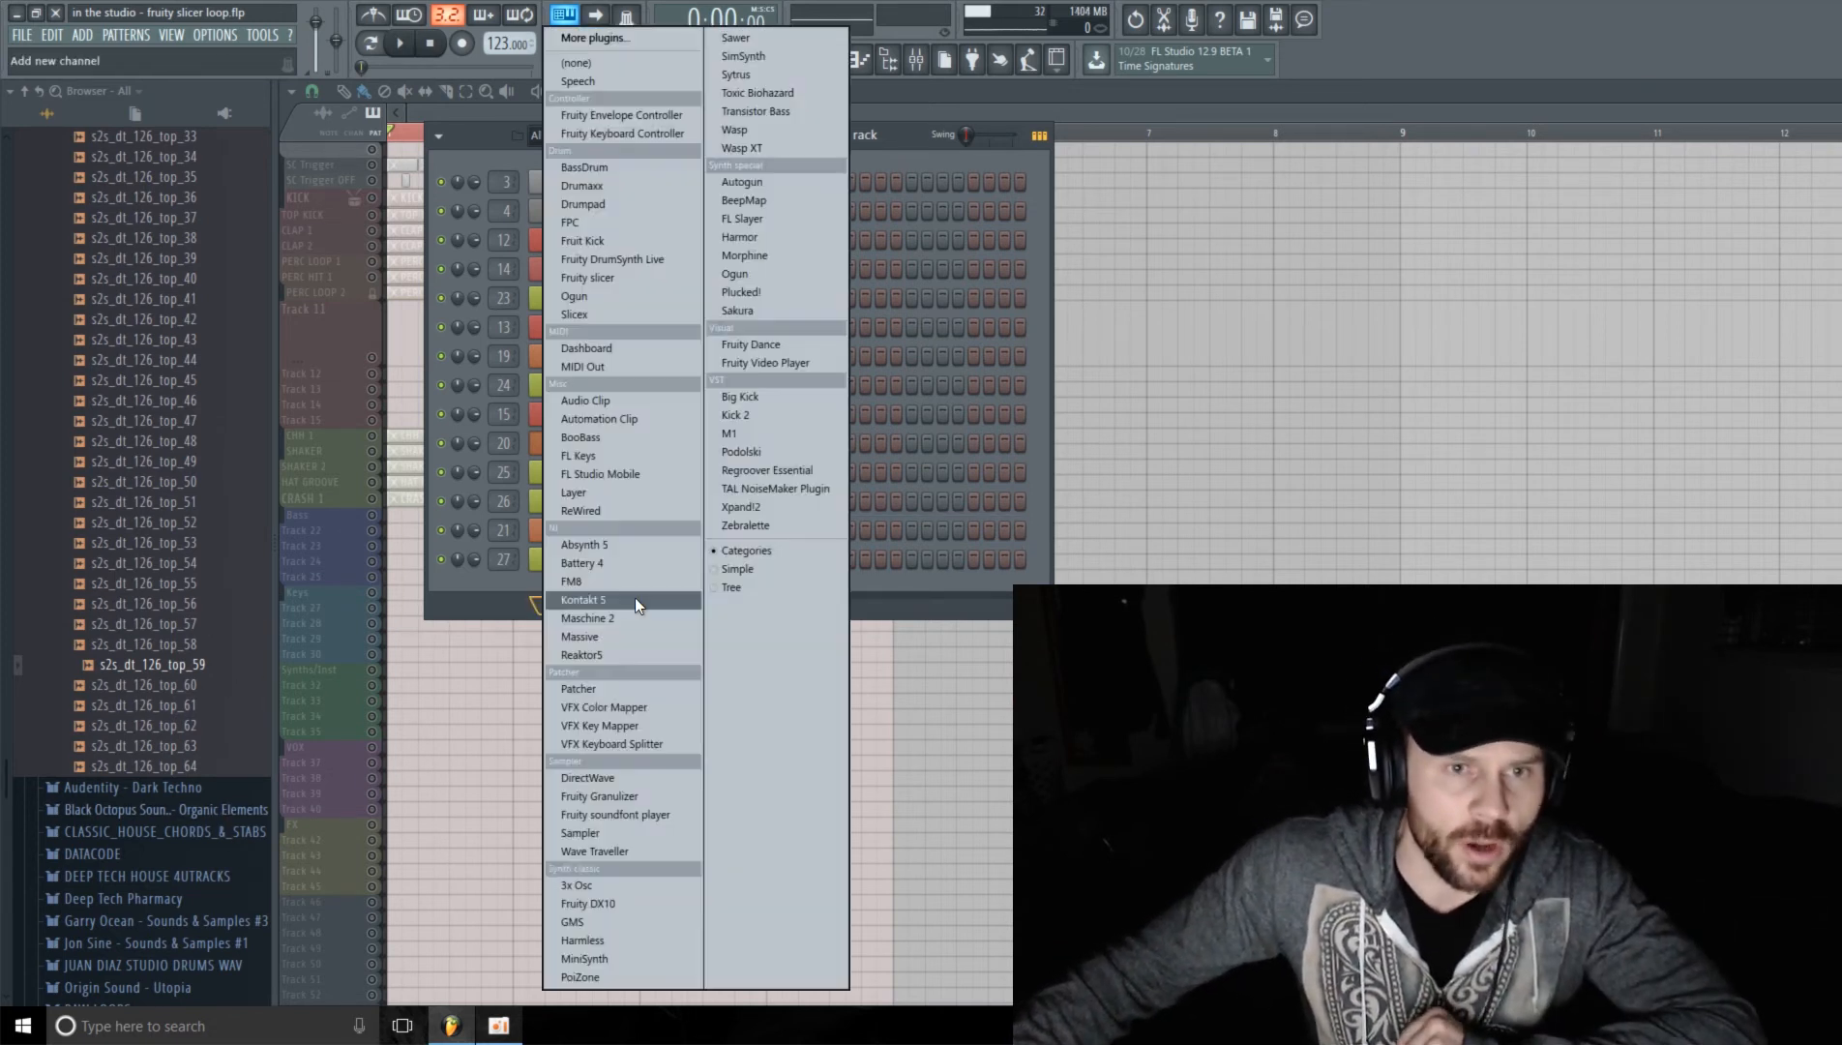
left_click(629, 278)
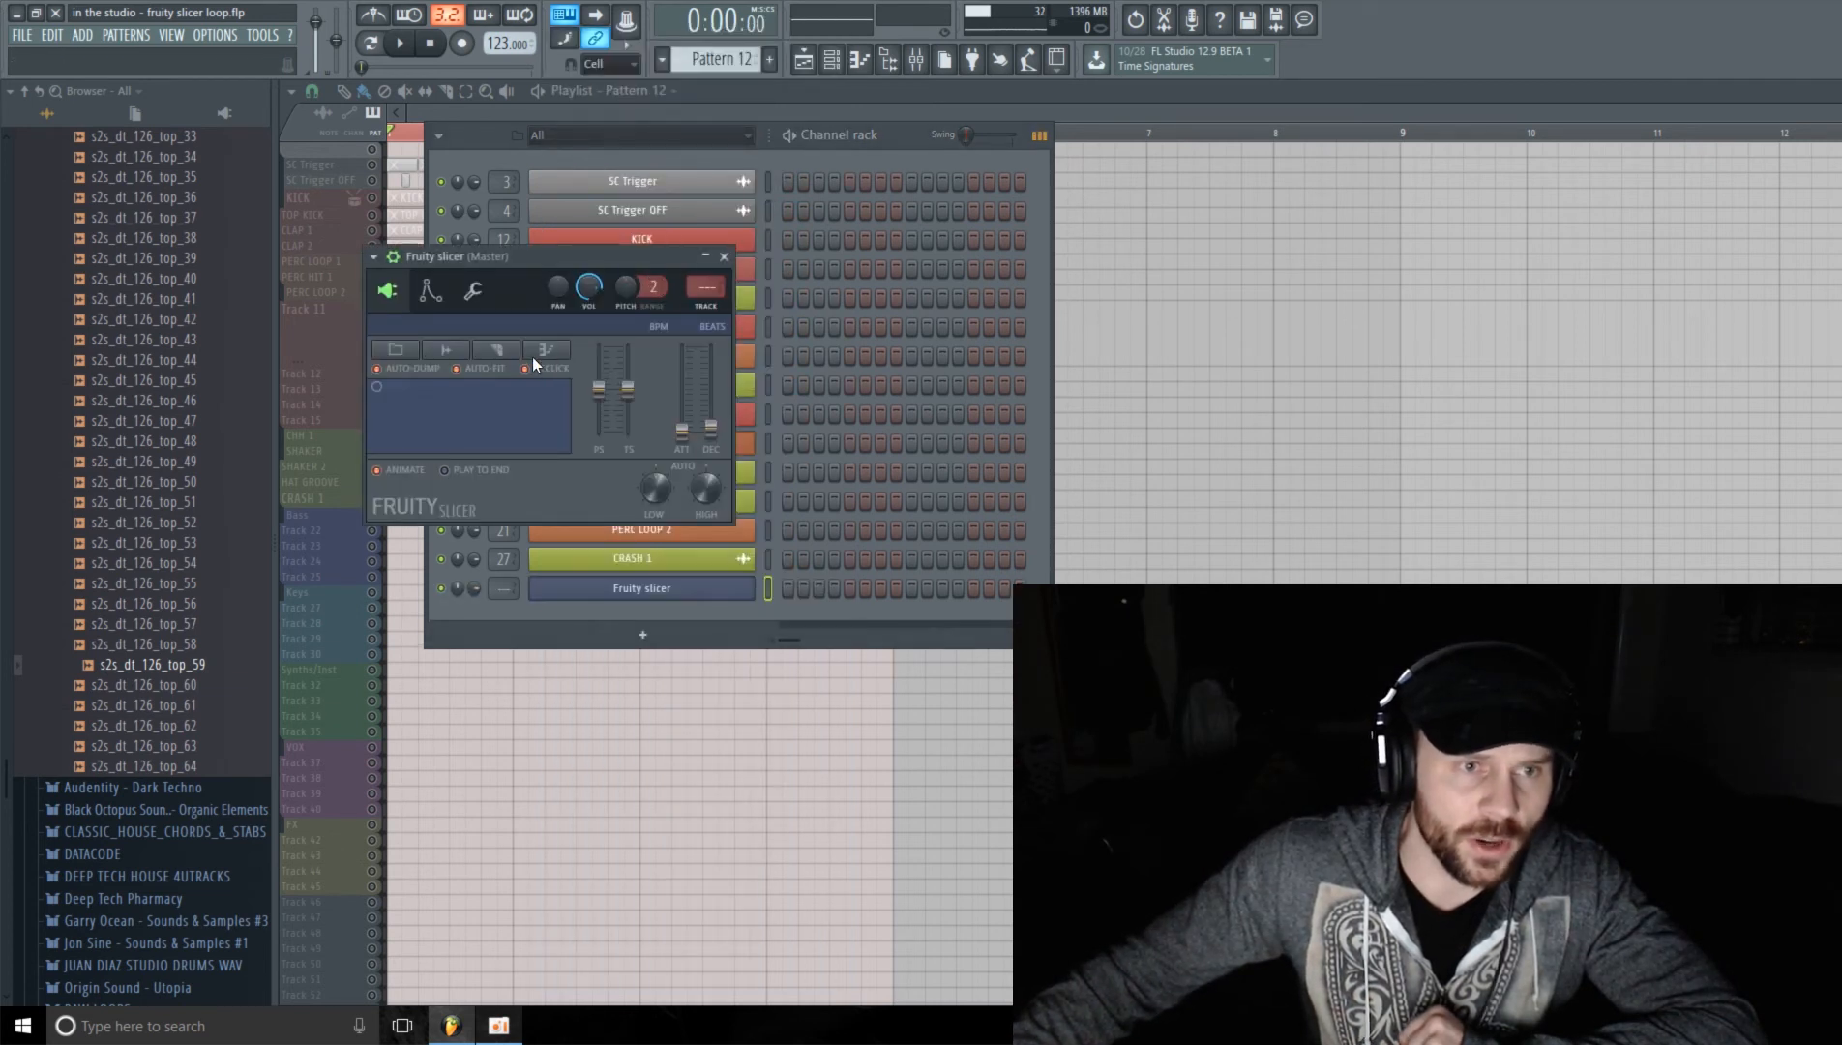
left_click_drag(571, 255, 563, 223)
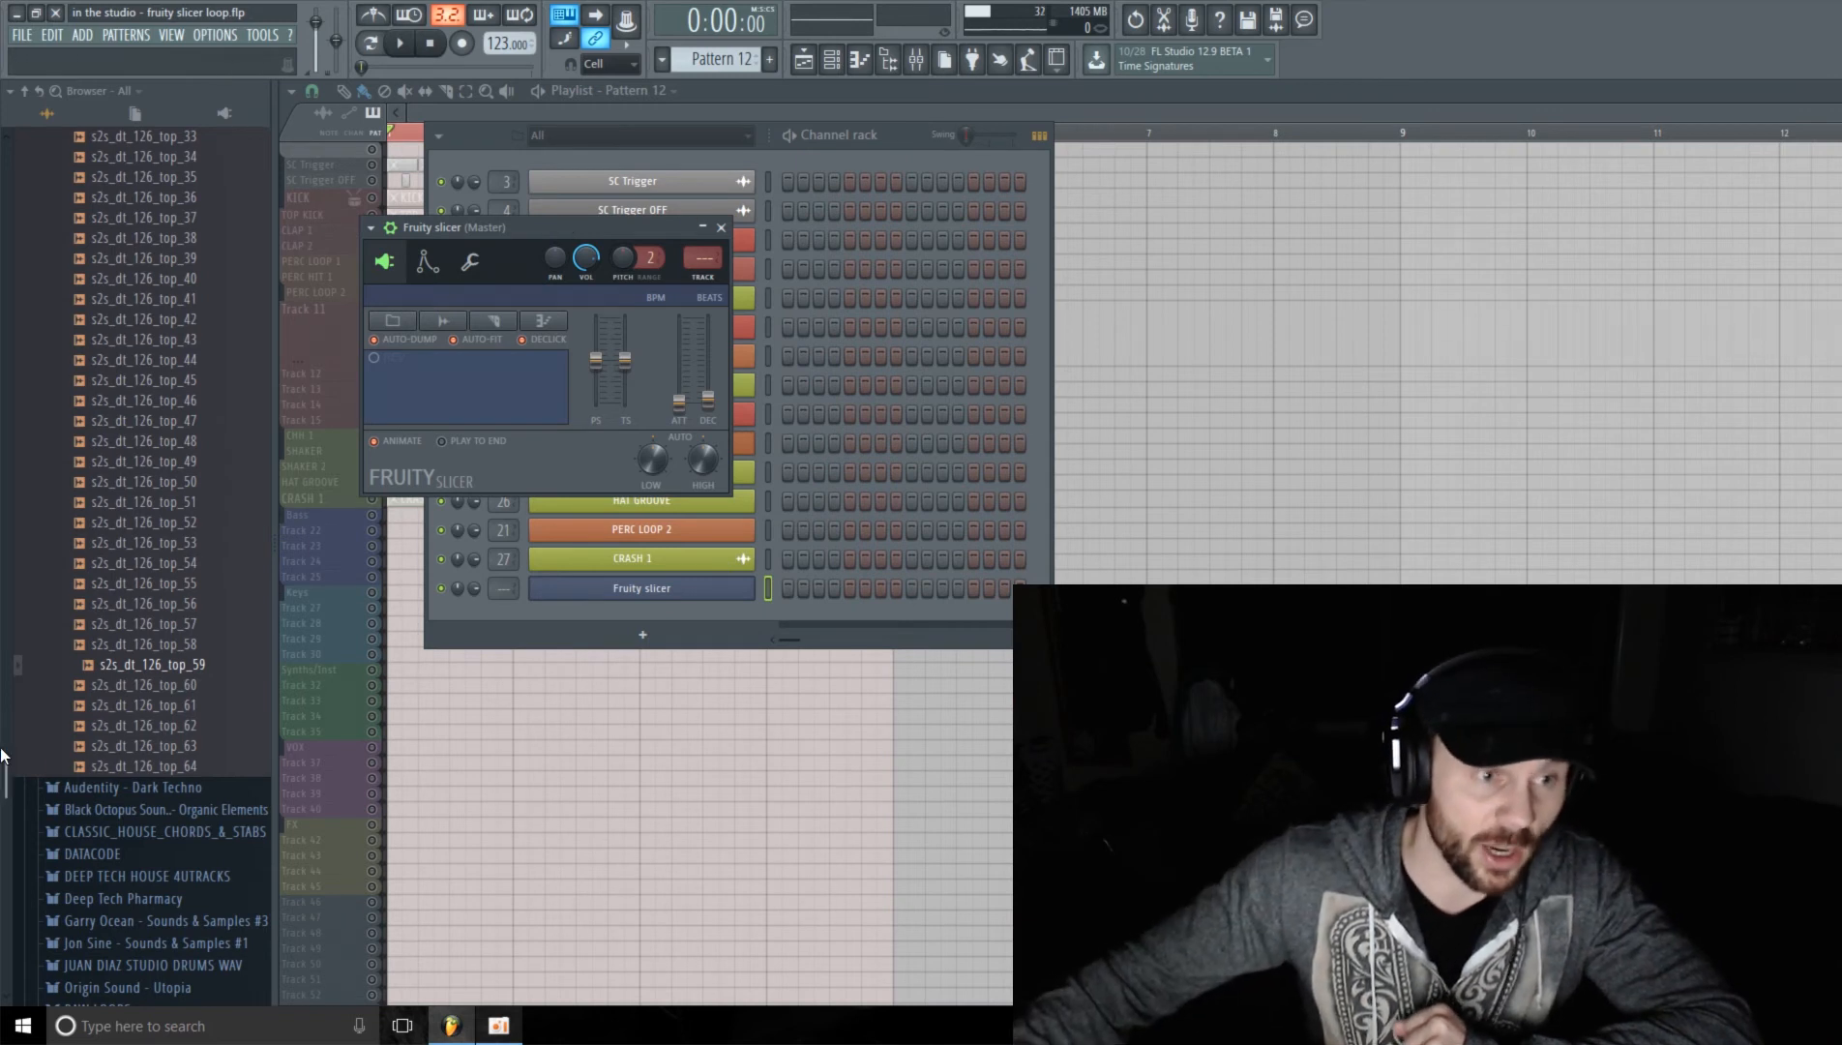
Step: Load the s2s_dt_126_top_59 sample into the new Fruity slicer and route its channel to mixer track 21
left_click_drag(147, 672, 416, 382)
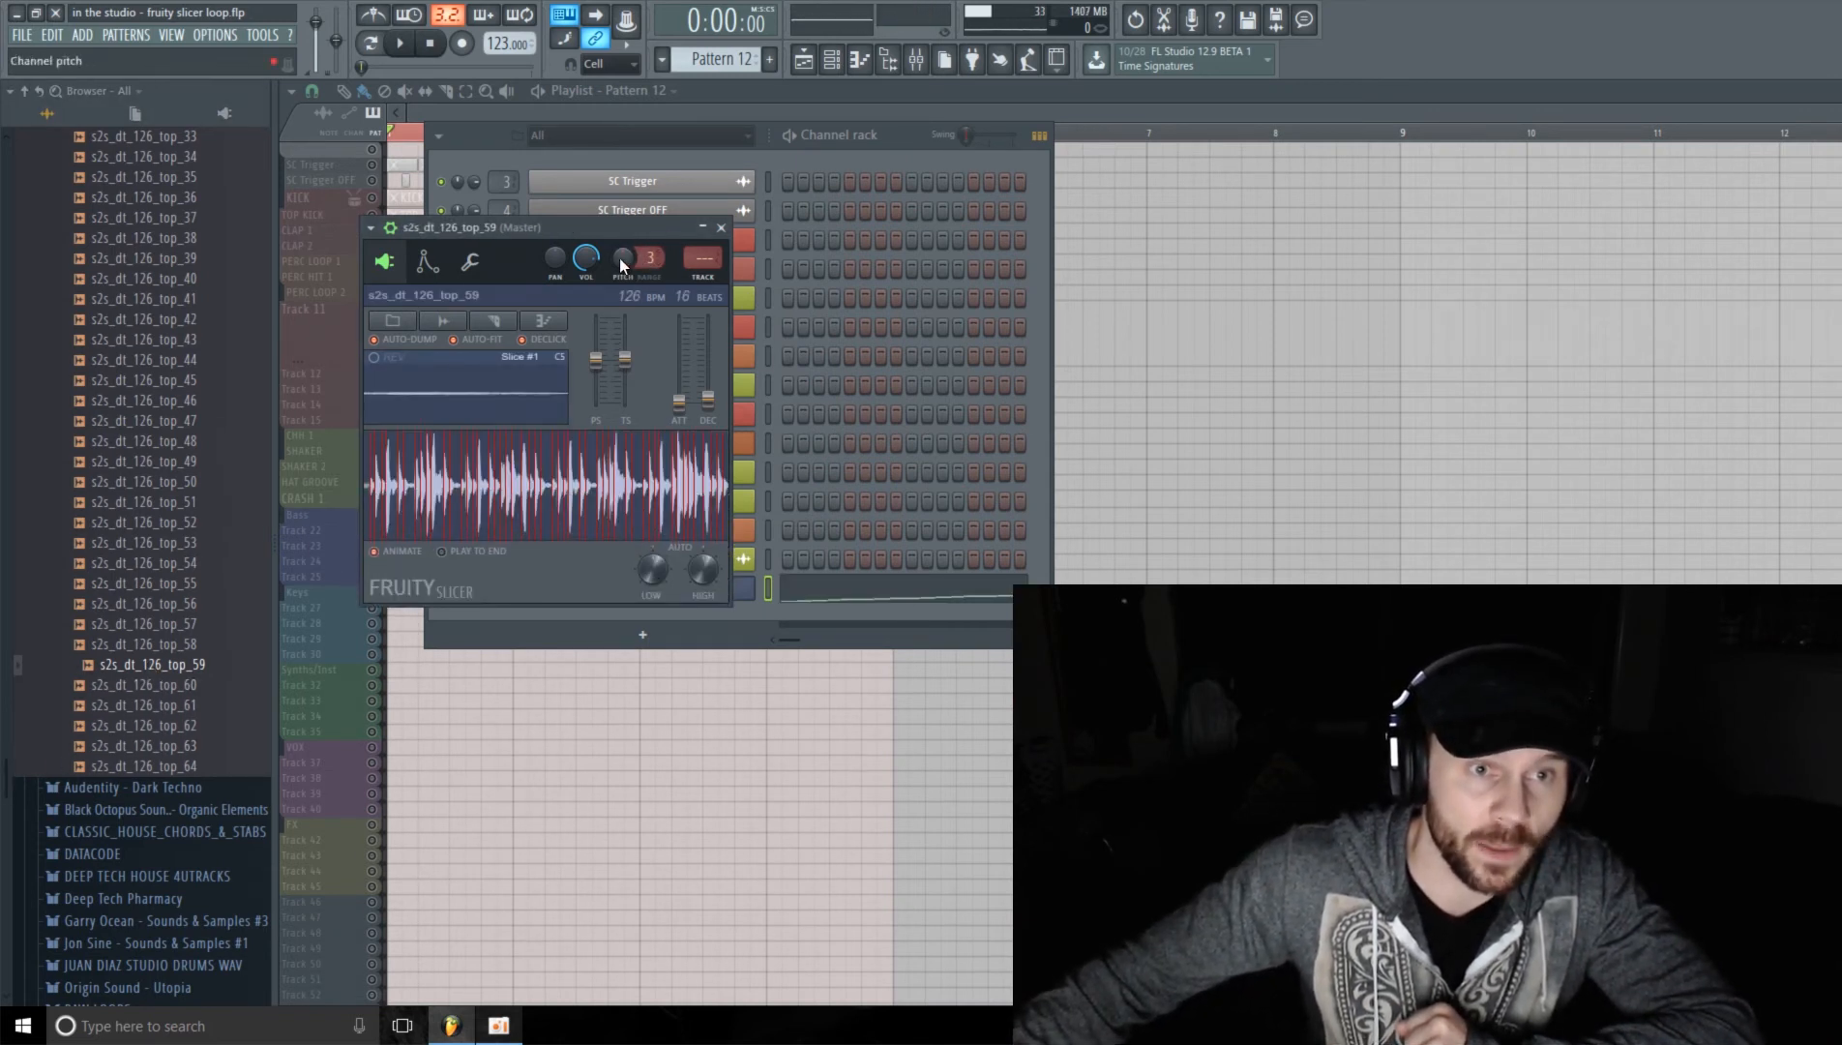
left_click(721, 228)
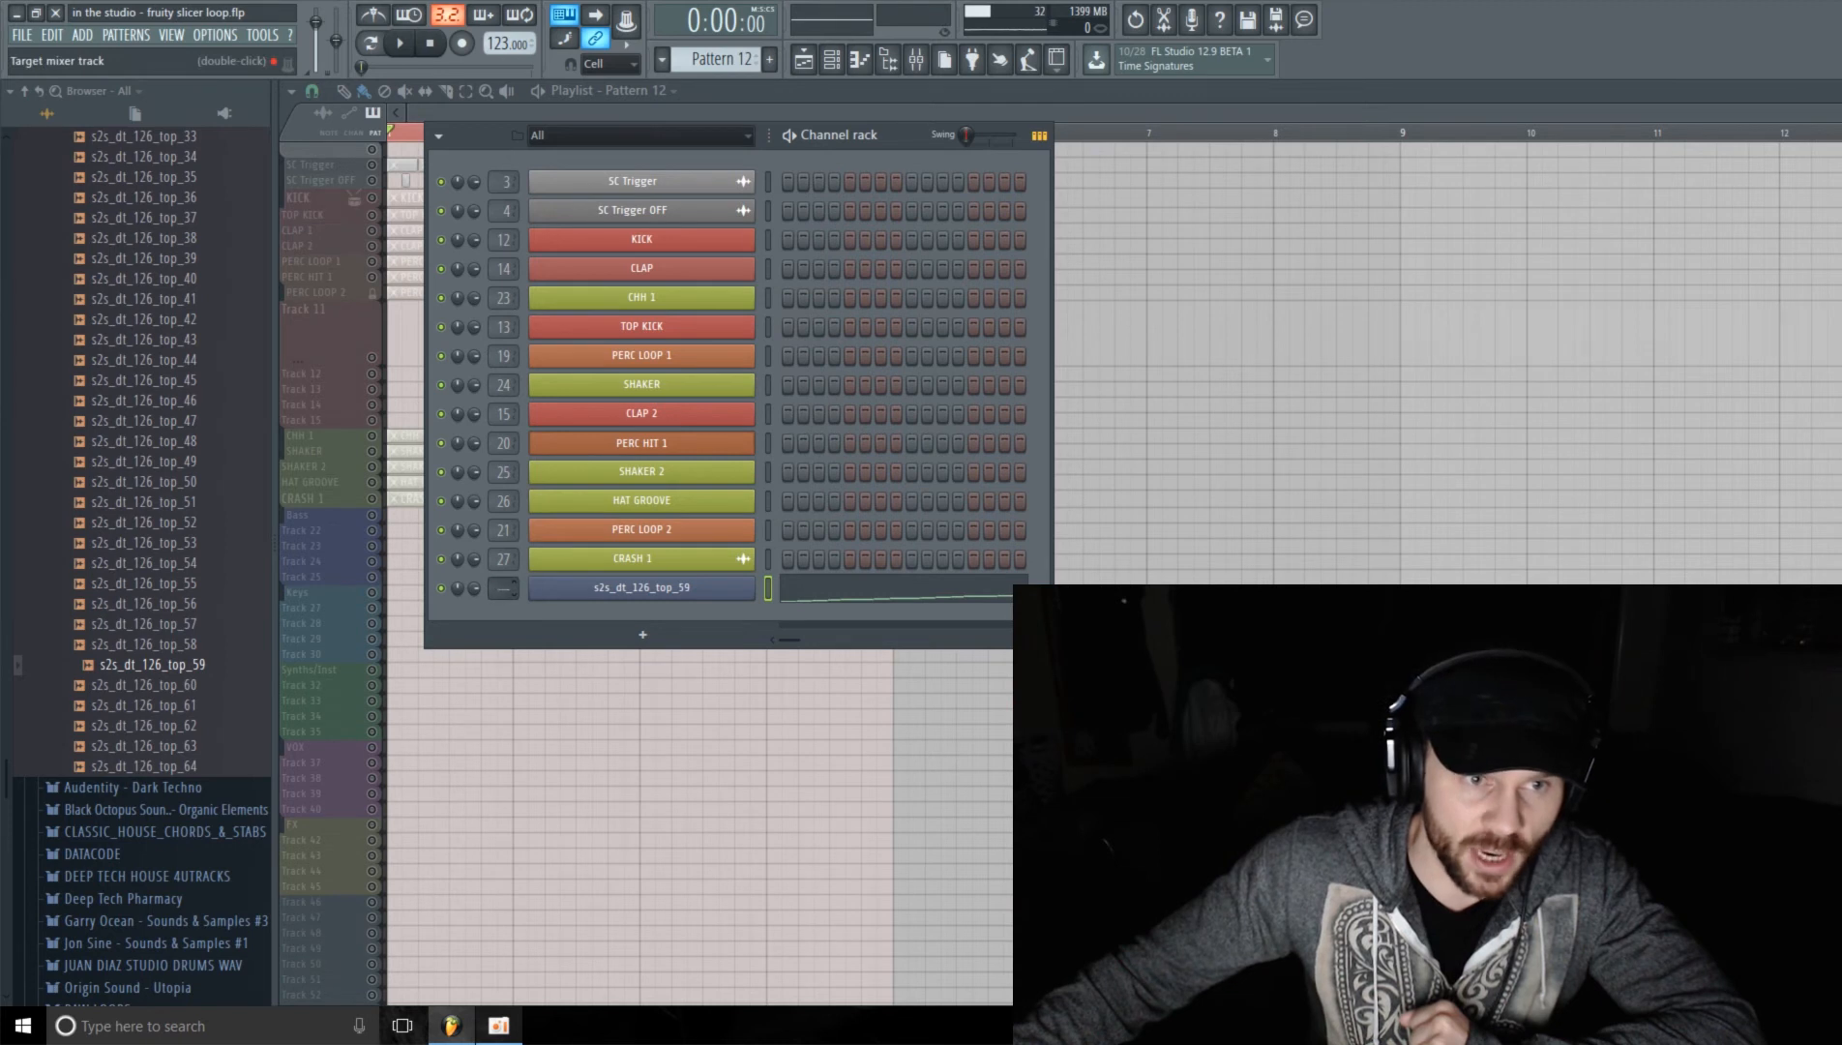
scroll(505, 587, "up", 1)
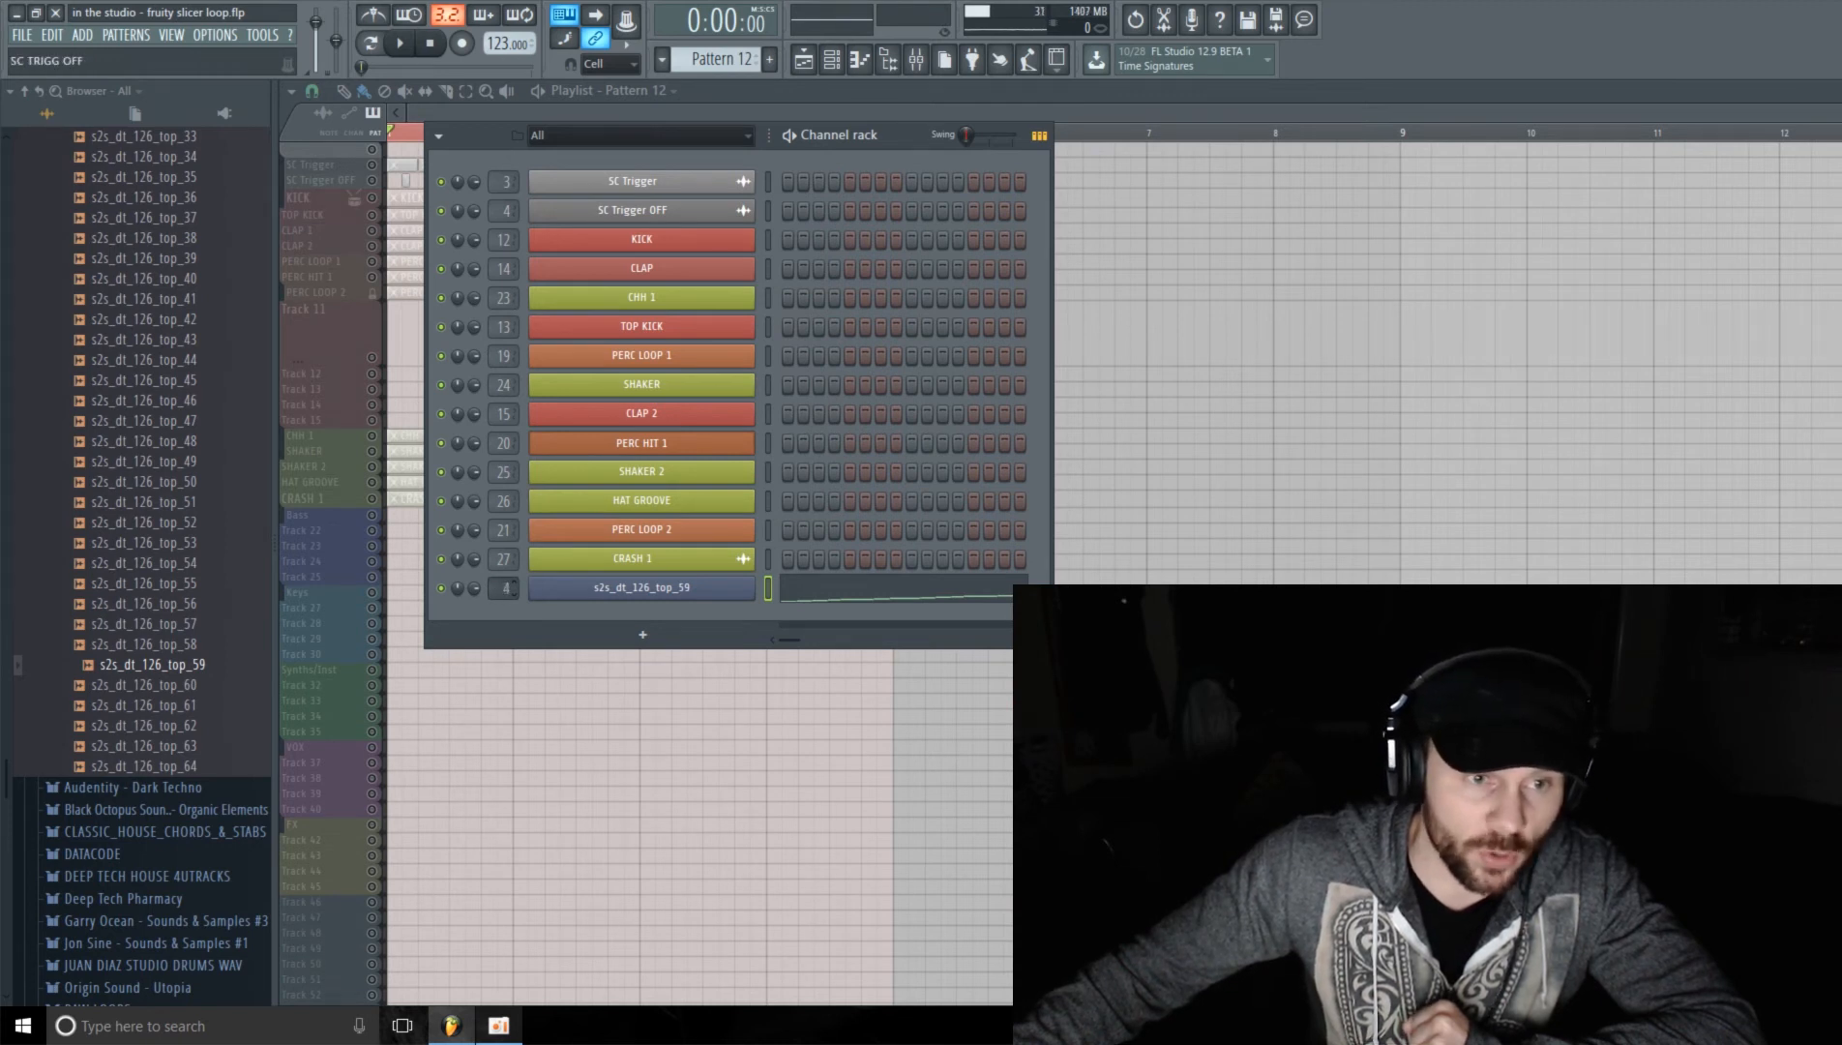
scroll(505, 587, "up", 1)
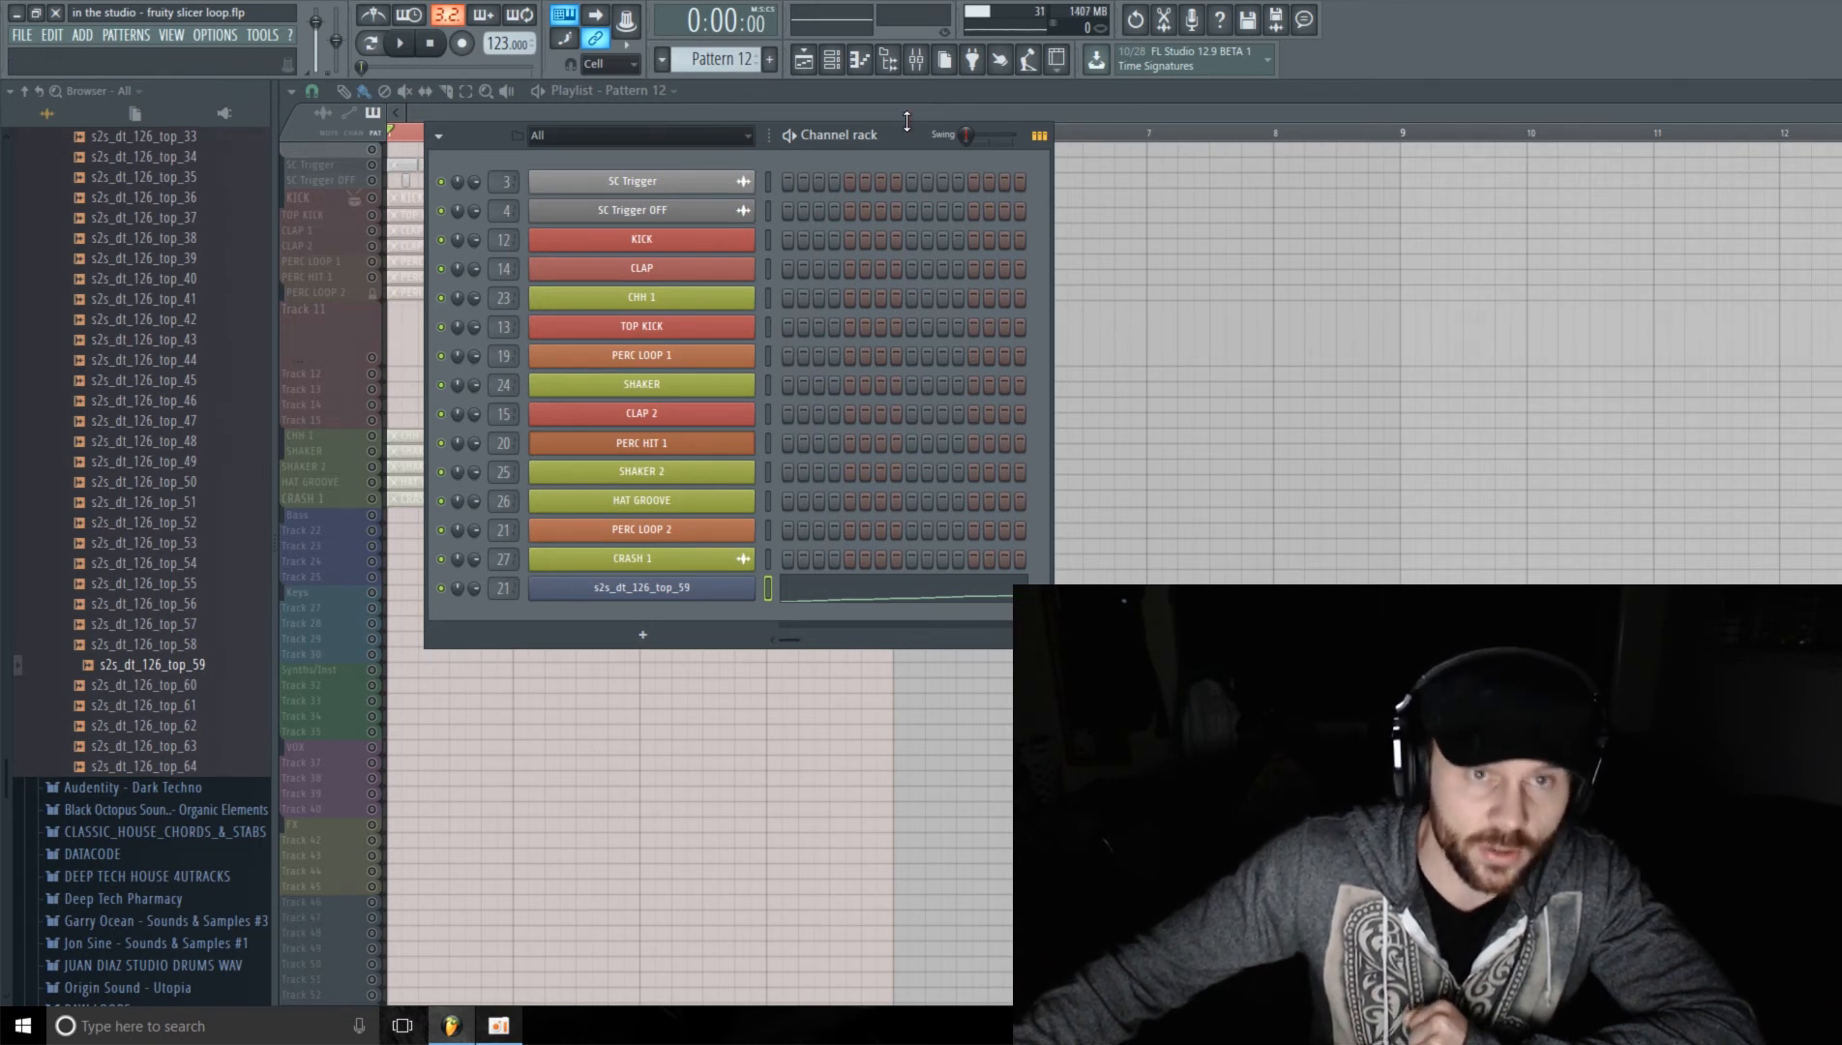
Step: Place Pattern 12 on playlist Track 11 starting at bar 1, and unmute all tracks except PERC LOOP 2
left_click_drag(898, 141, 830, 177)
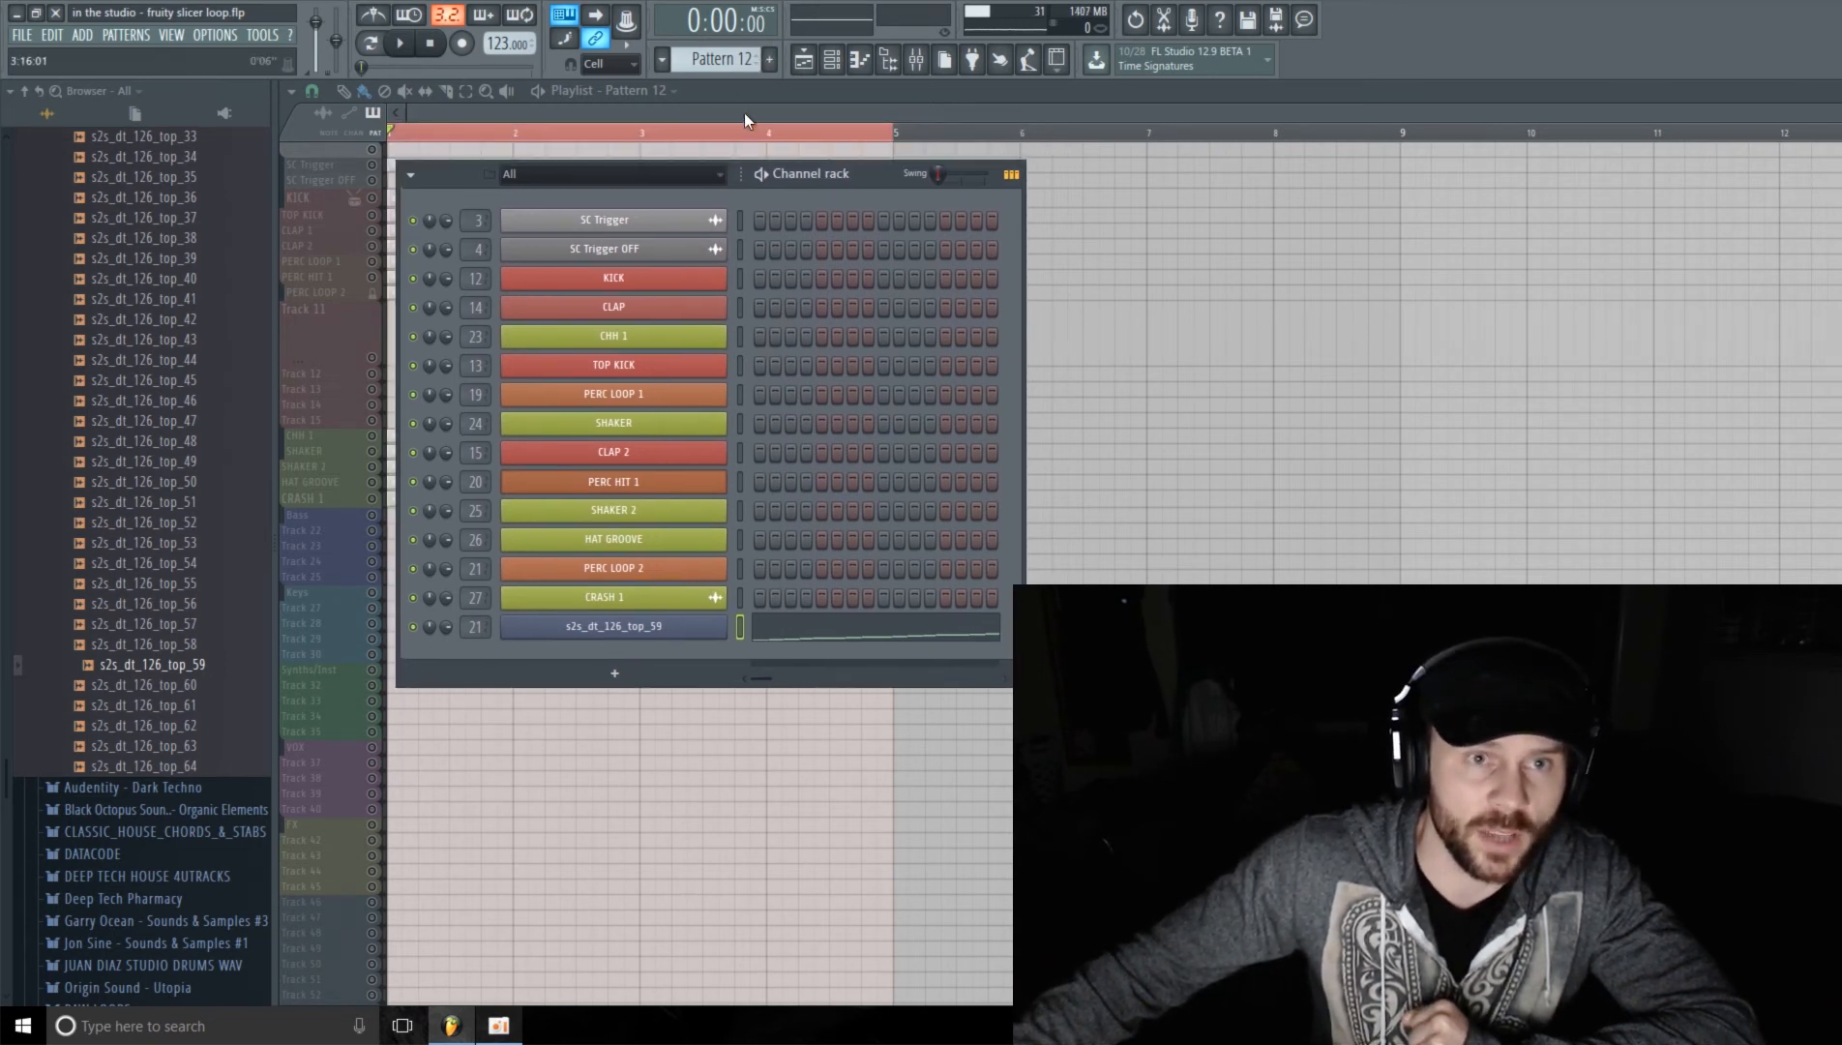
left_click(746, 106)
left_click(458, 340)
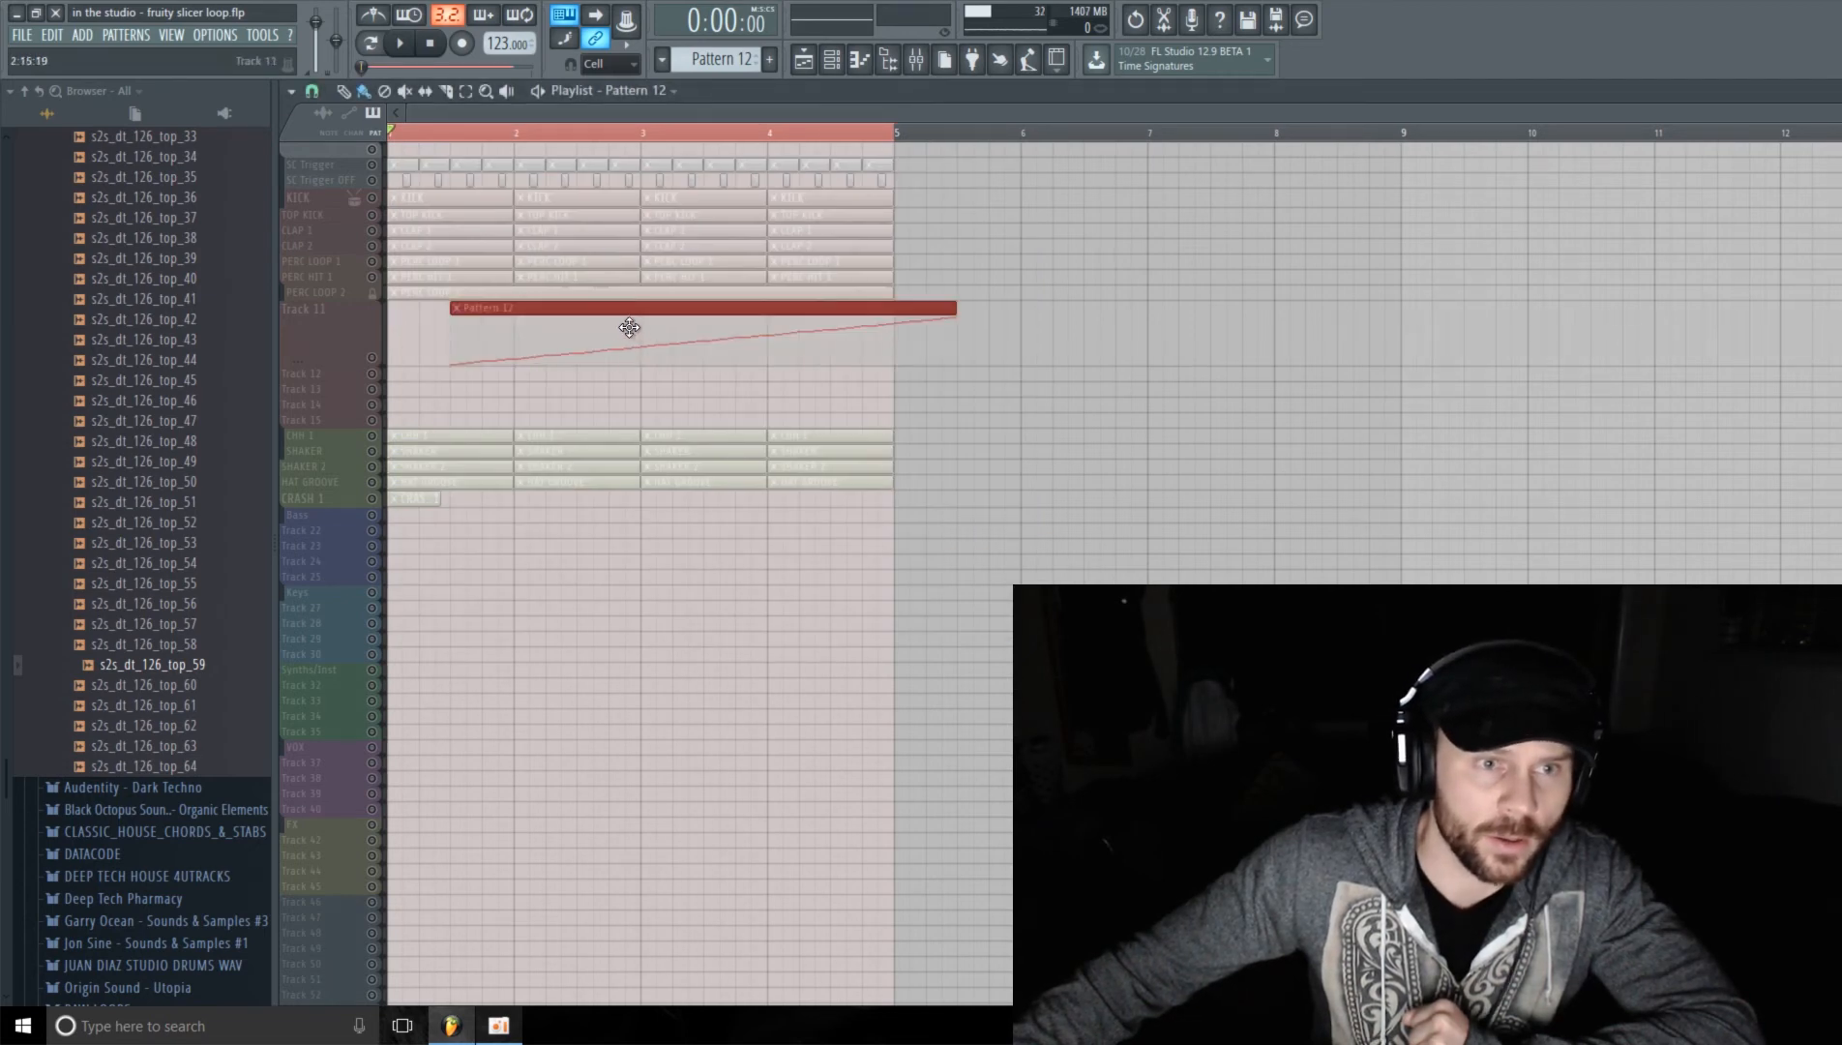
left_click_drag(630, 310, 535, 317)
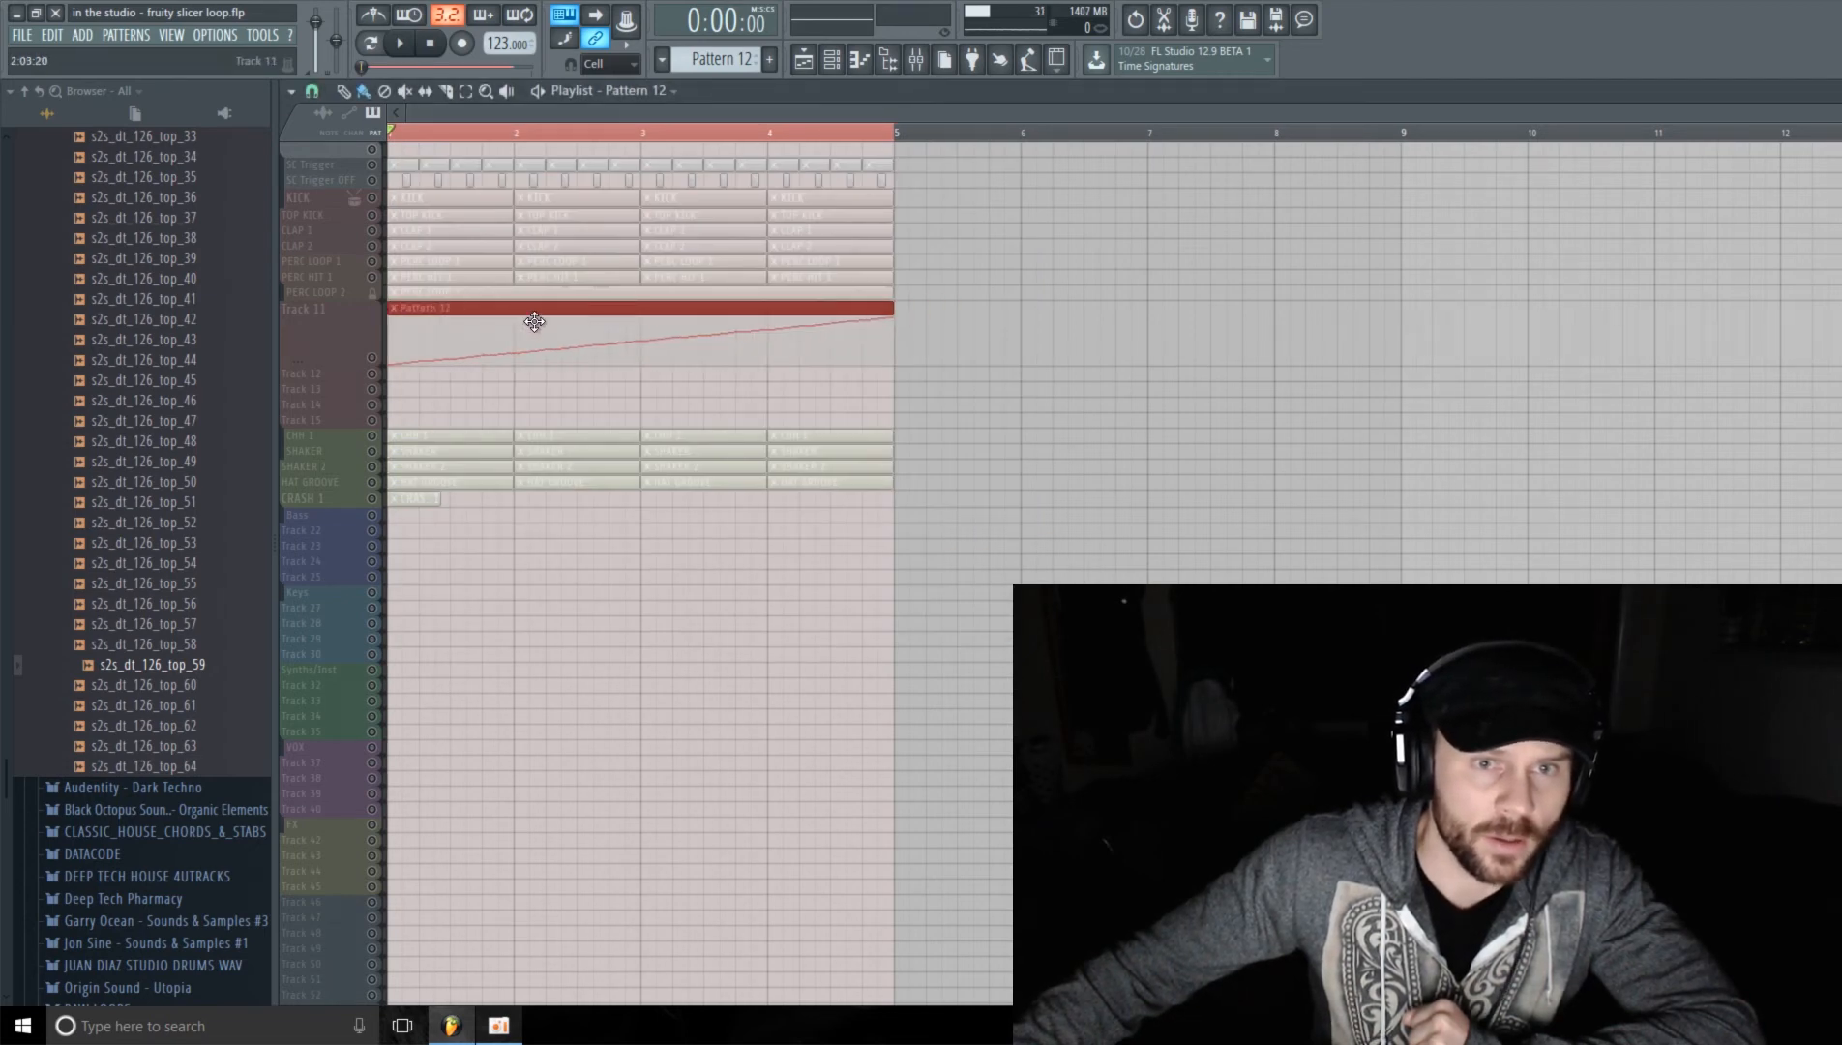
right_click(371, 358)
Step: Open the s2s_dt_126_top_59 channel's slice notes in the piano roll
left_click(834, 59)
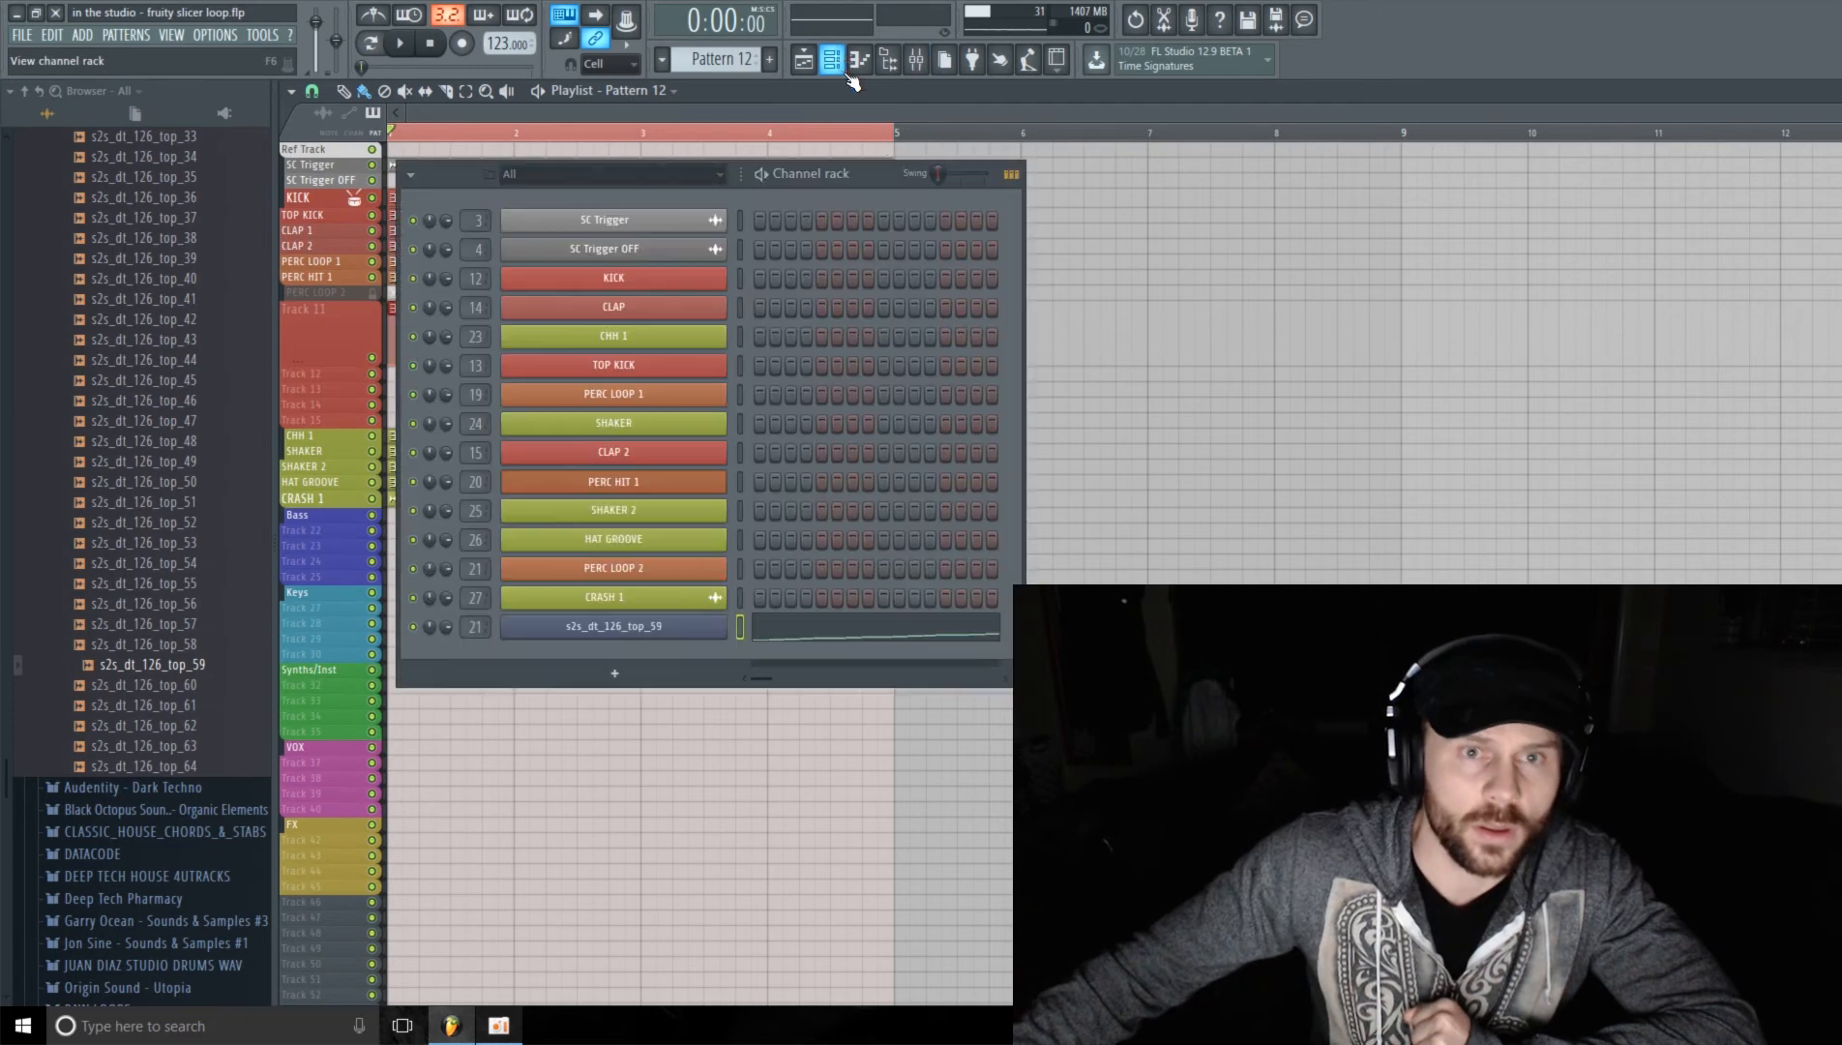
right_click(611, 630)
left_click(777, 630)
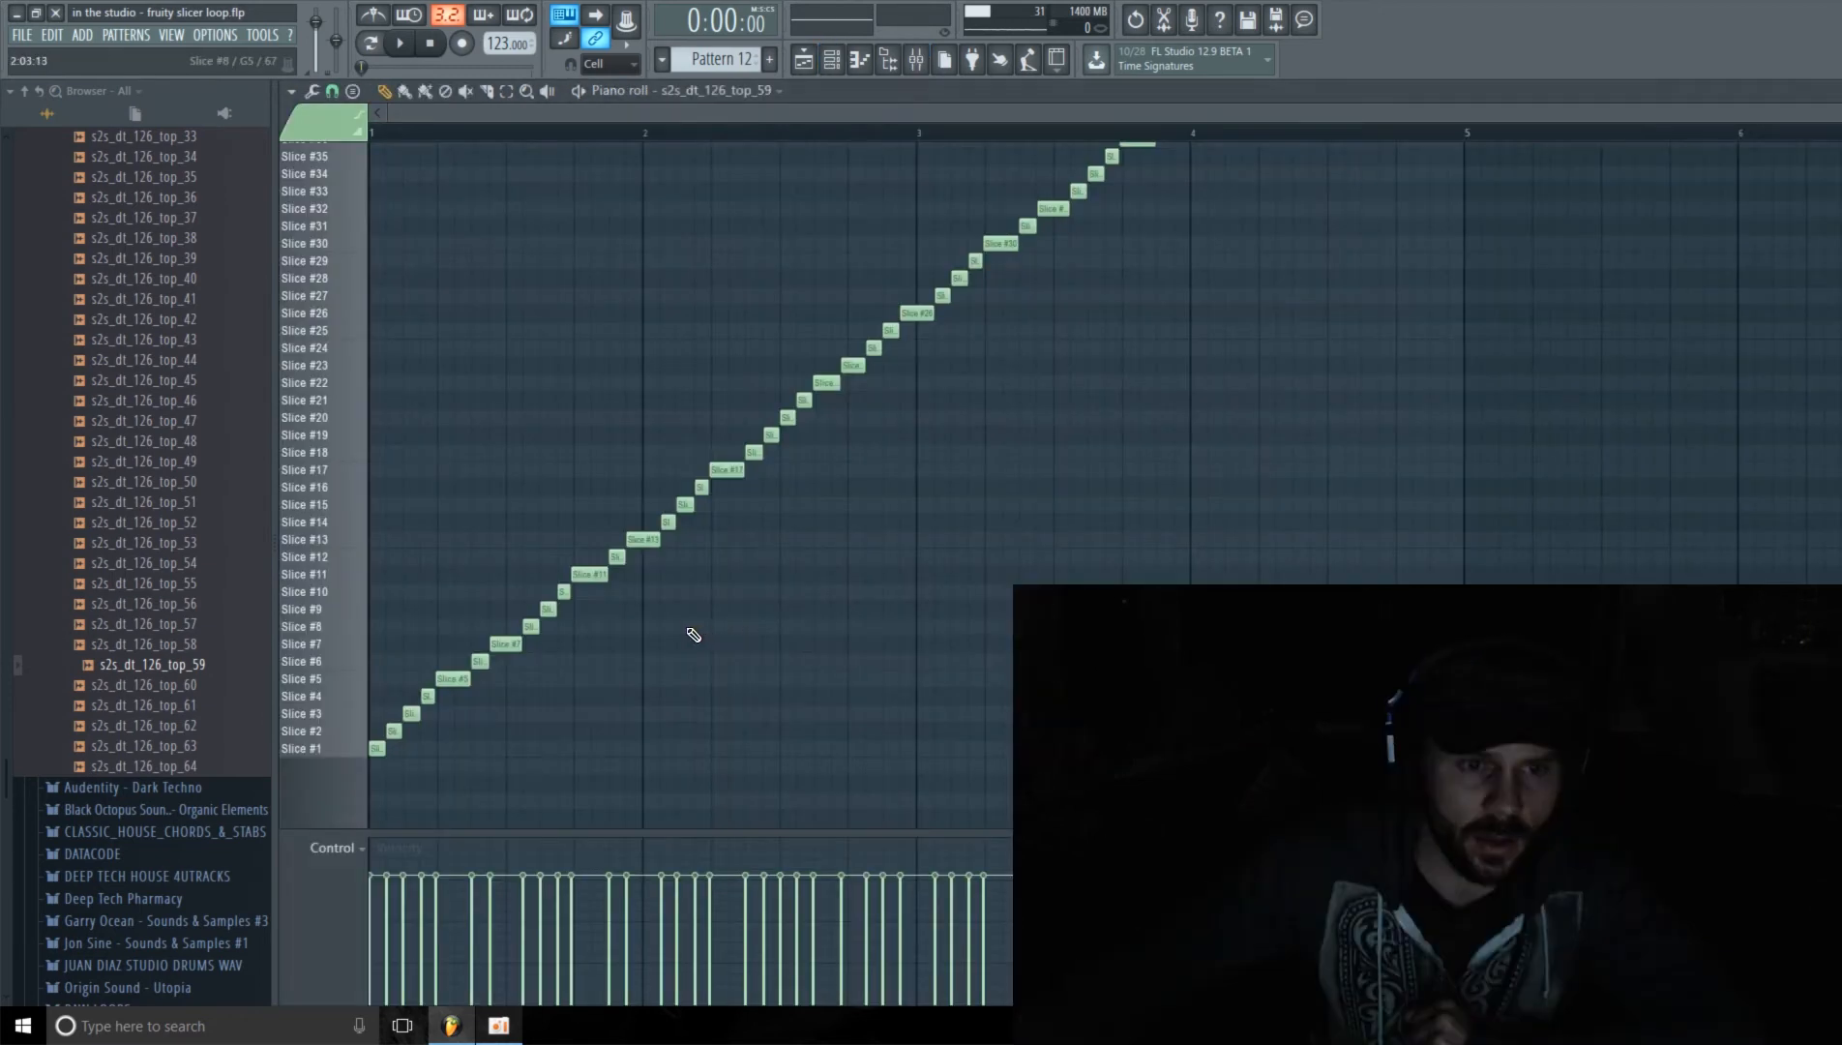
Step: Select all the slice notes from Slice #1 to Slice #51 in the piano roll and delete them
scroll(1254, 280, "up", 2)
scroll(1137, 310, "up", 4)
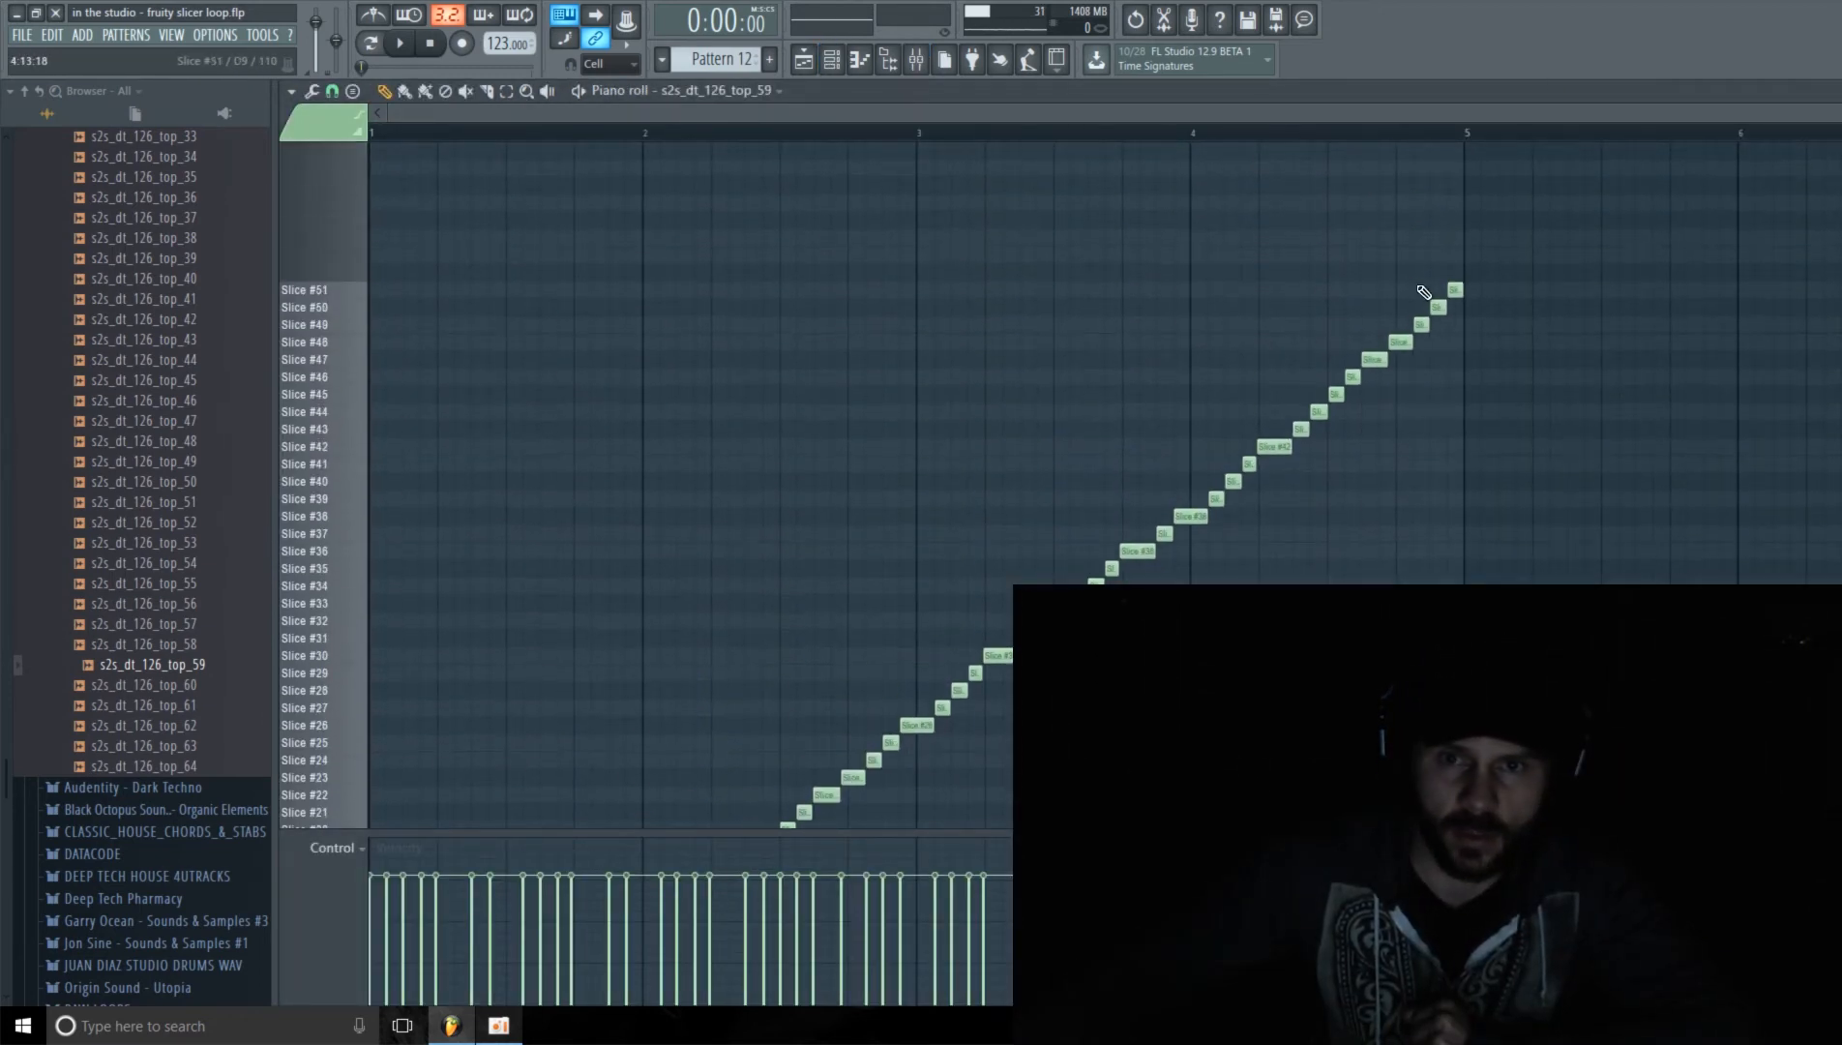
left_click(506, 90)
left_click_drag(1542, 237, 353, 649)
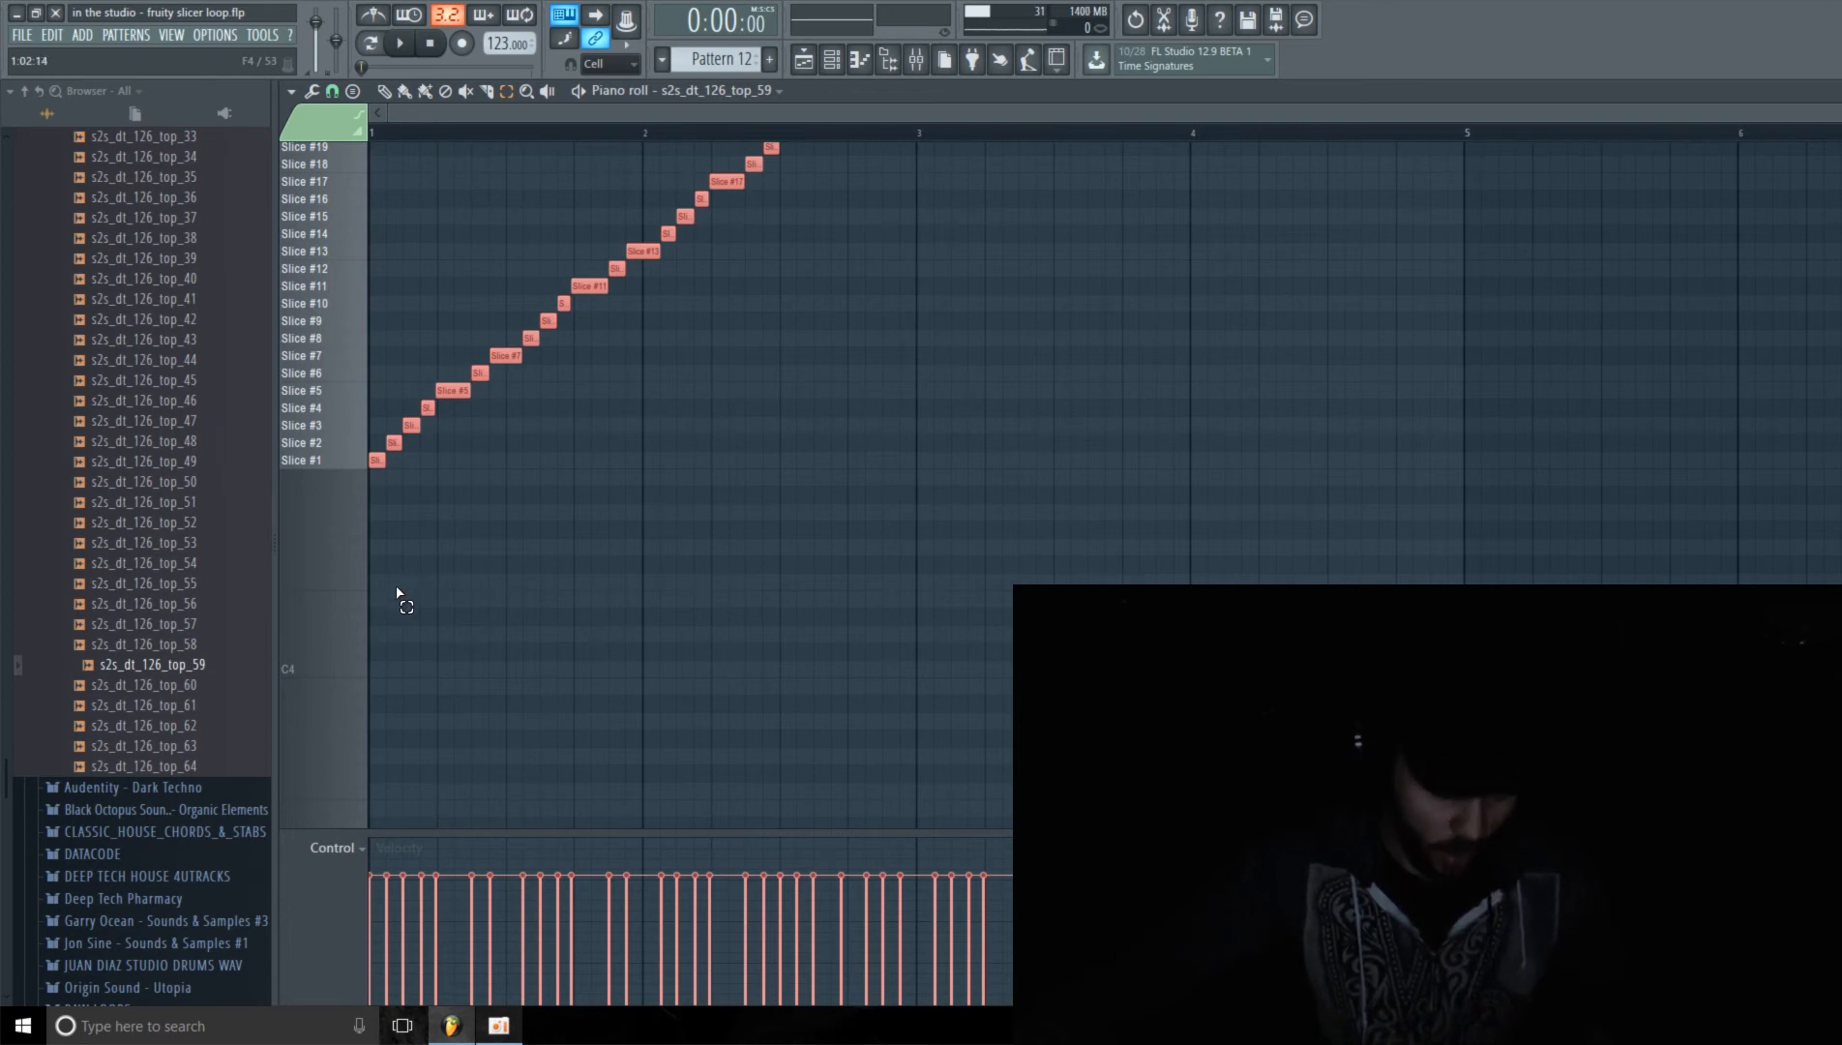
key("Delete")
scroll(461, 602, "up", 5)
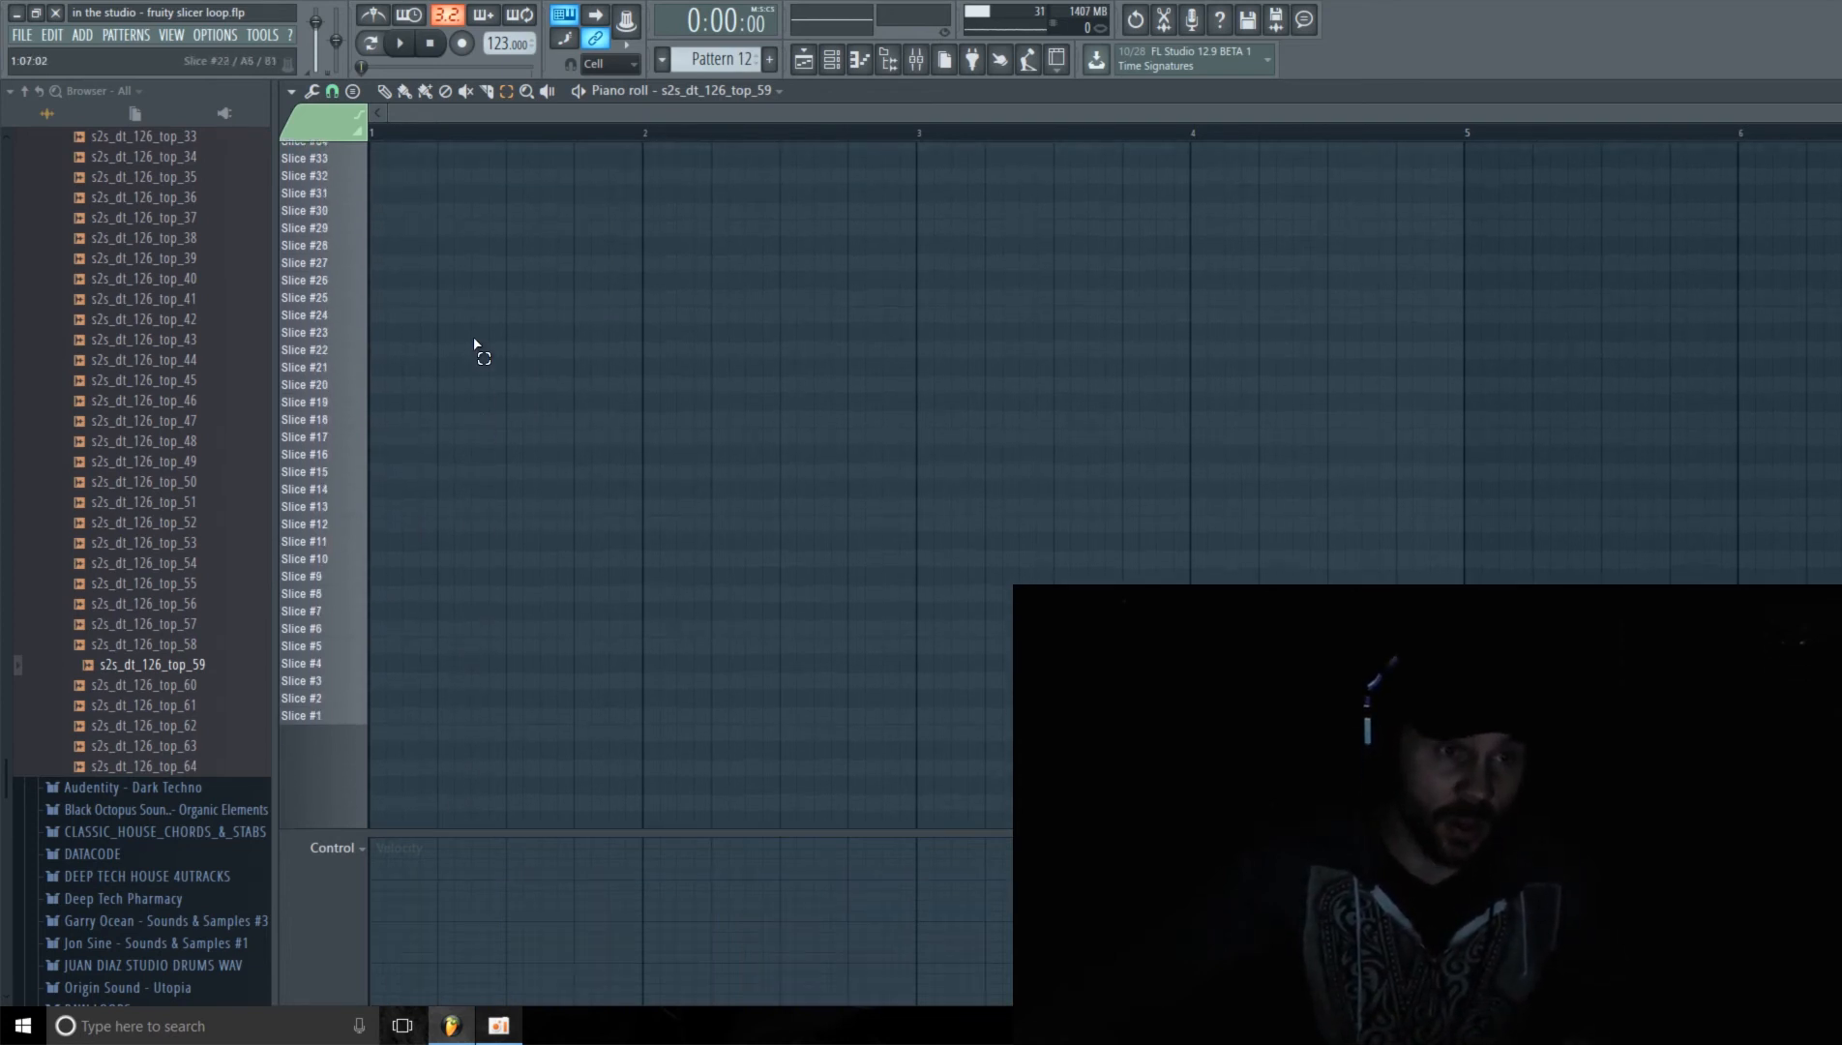
scroll(463, 365, "up", 2)
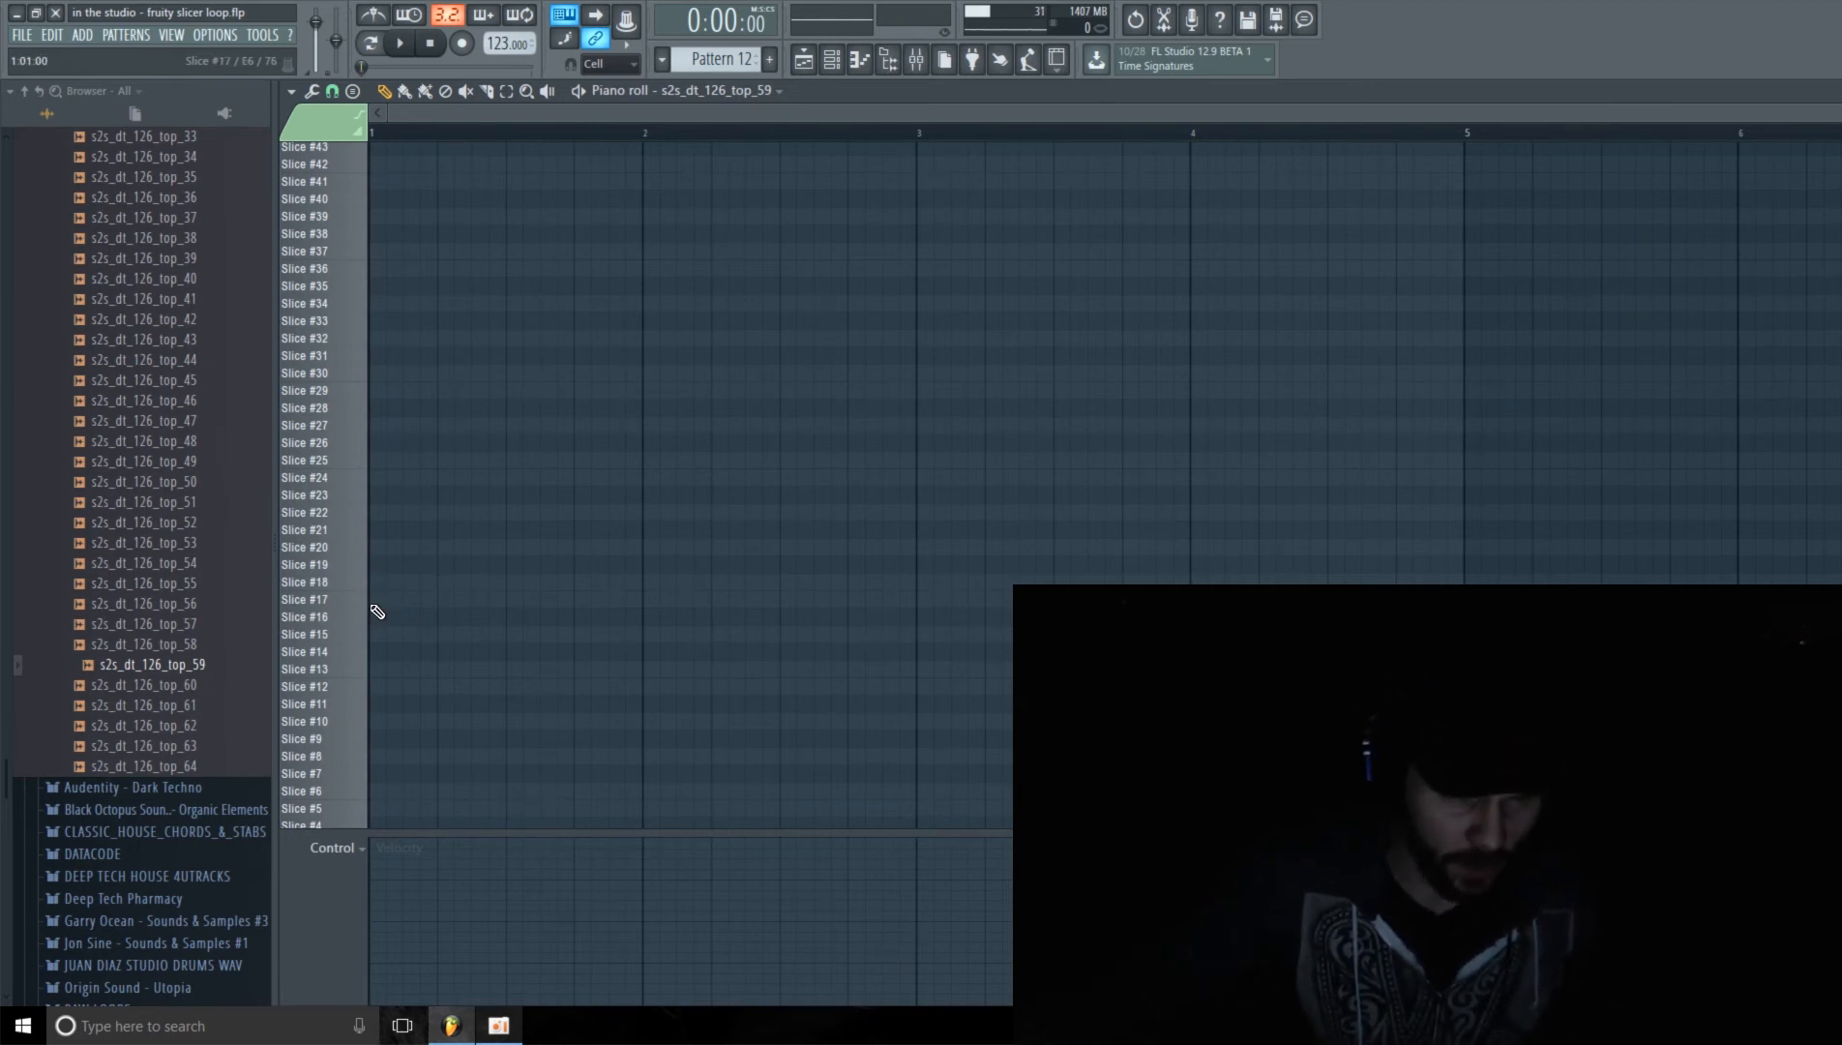
Step: Audition Slice #11 over the playing pattern and check the PERC LOOP 2 track in the mixer
key("space")
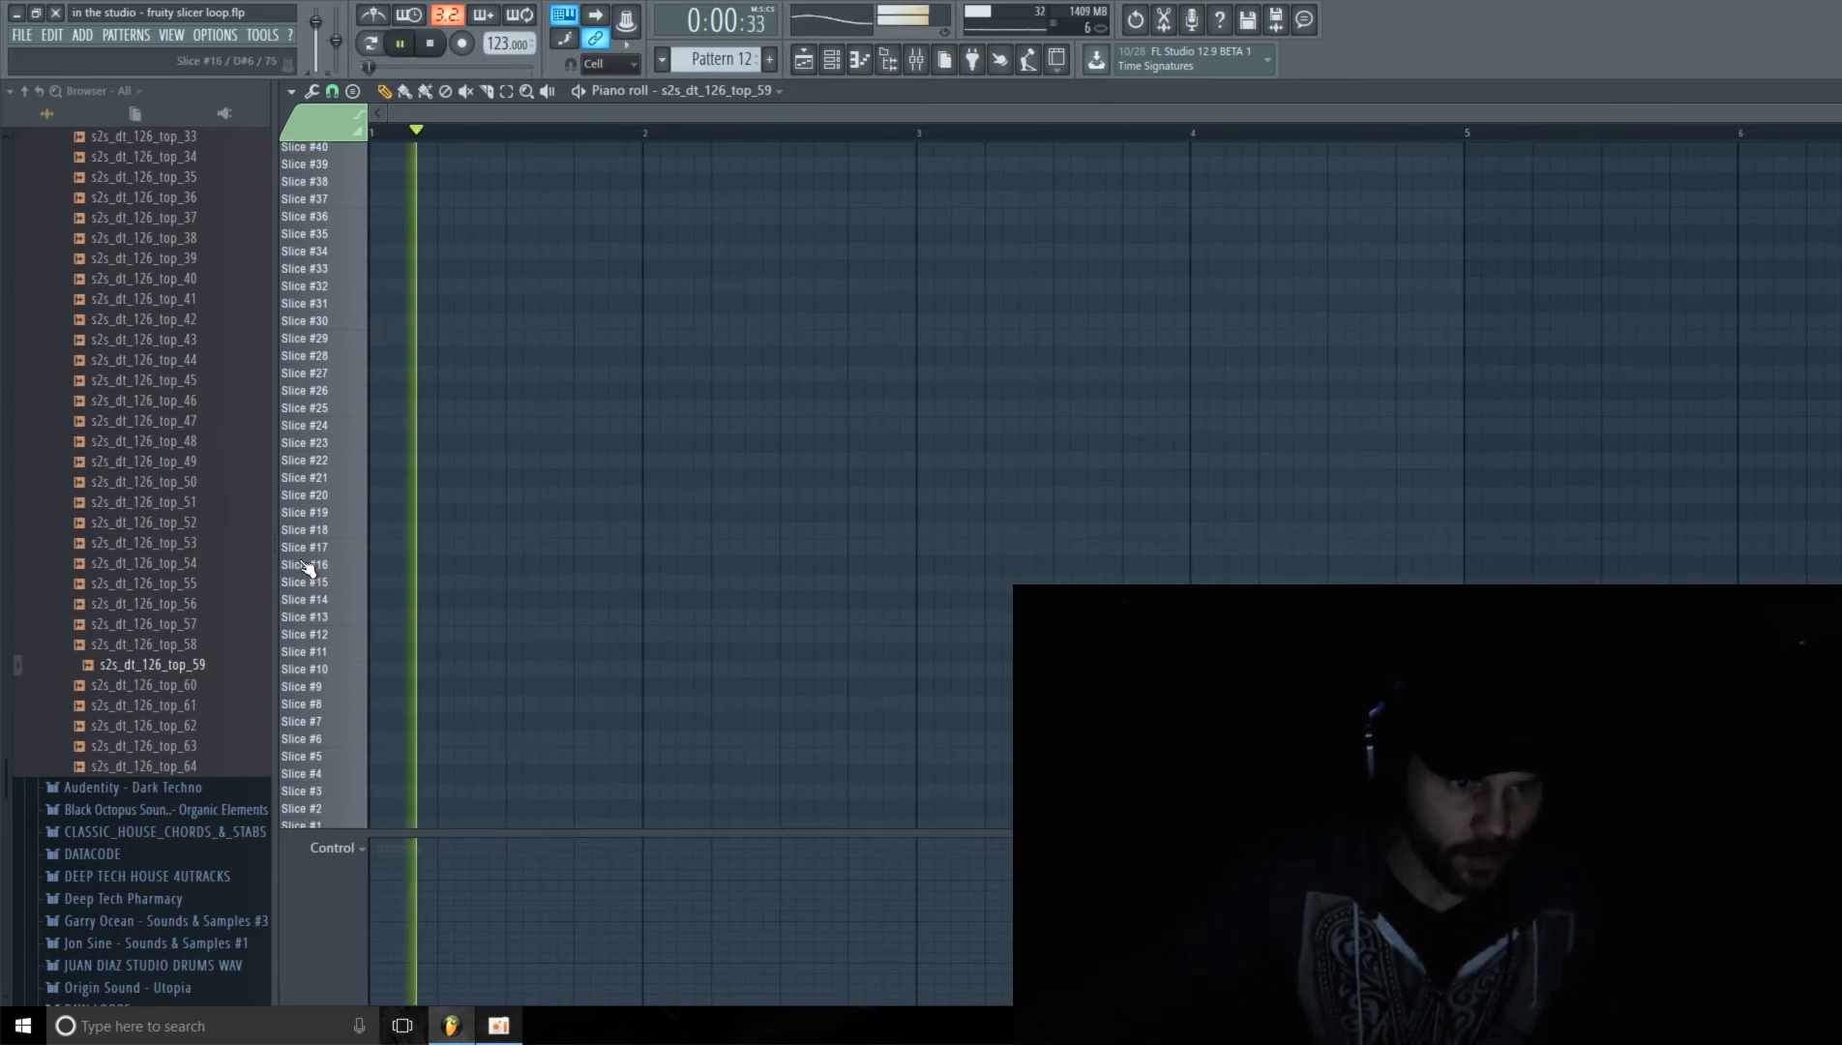
left_click(320, 653)
left_click(320, 652)
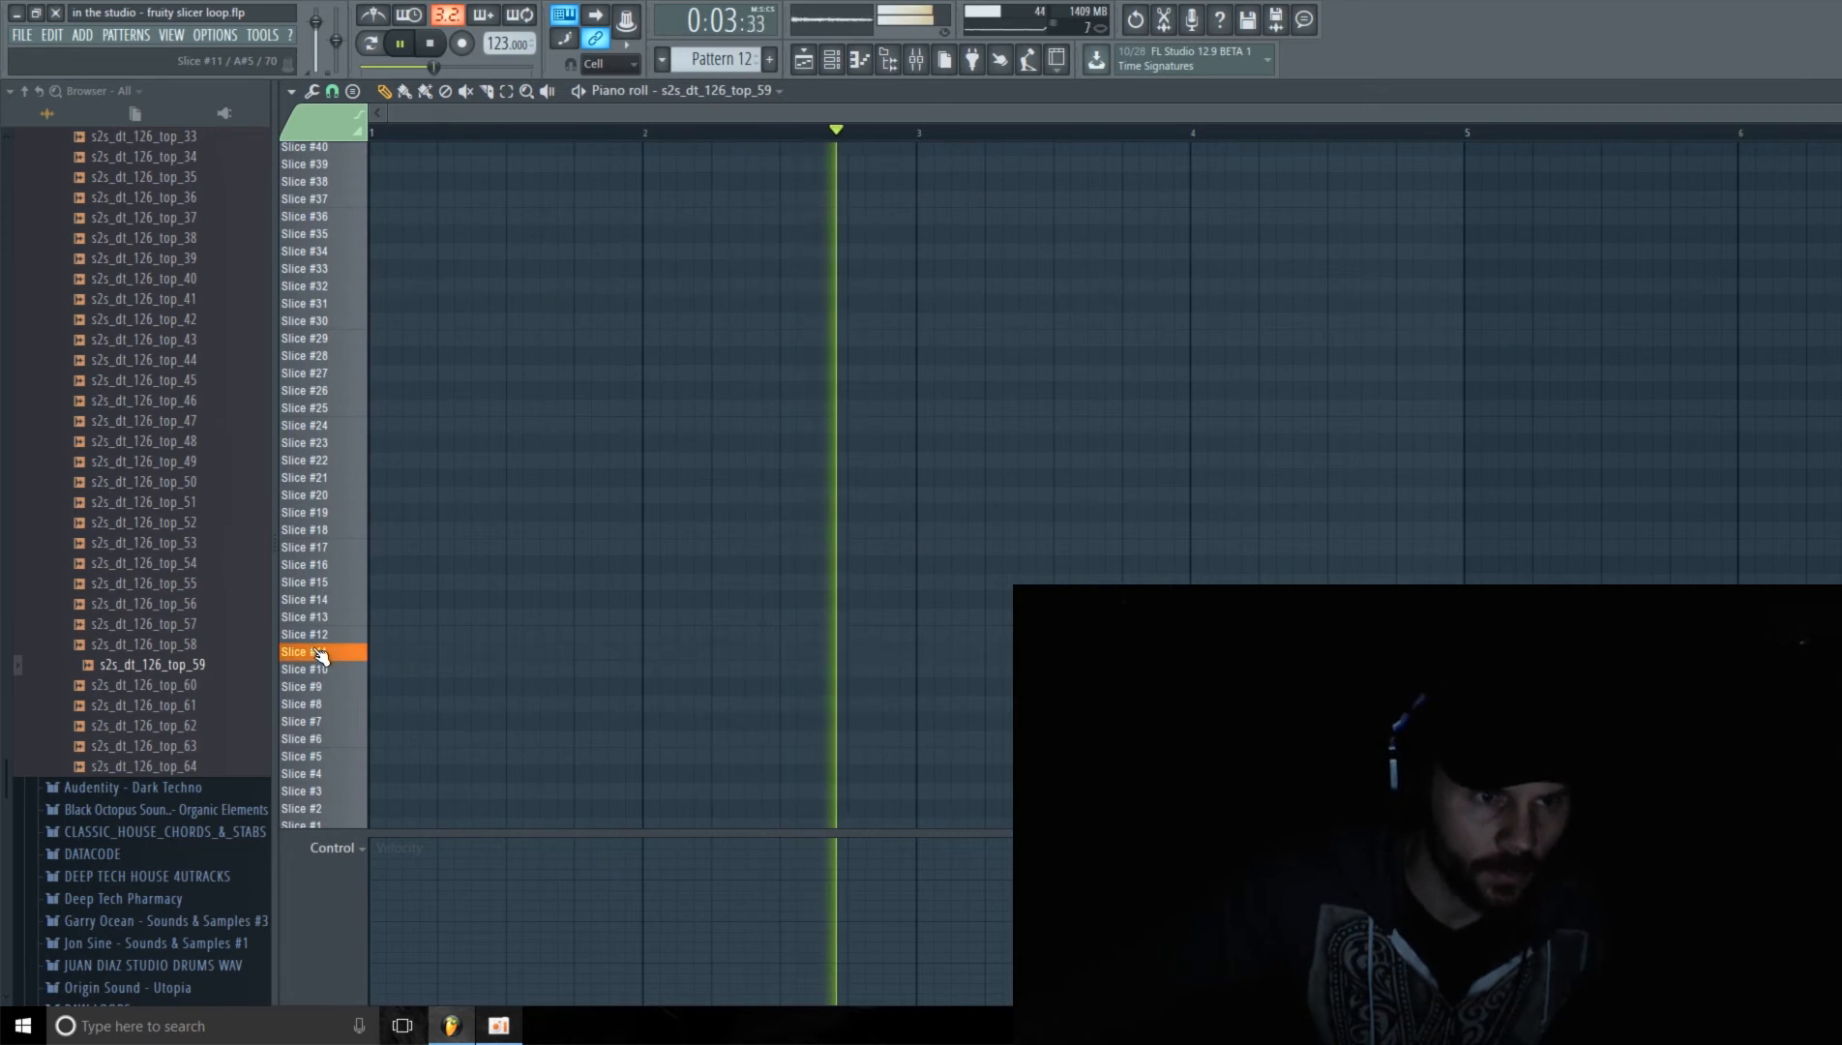
left_click(916, 63)
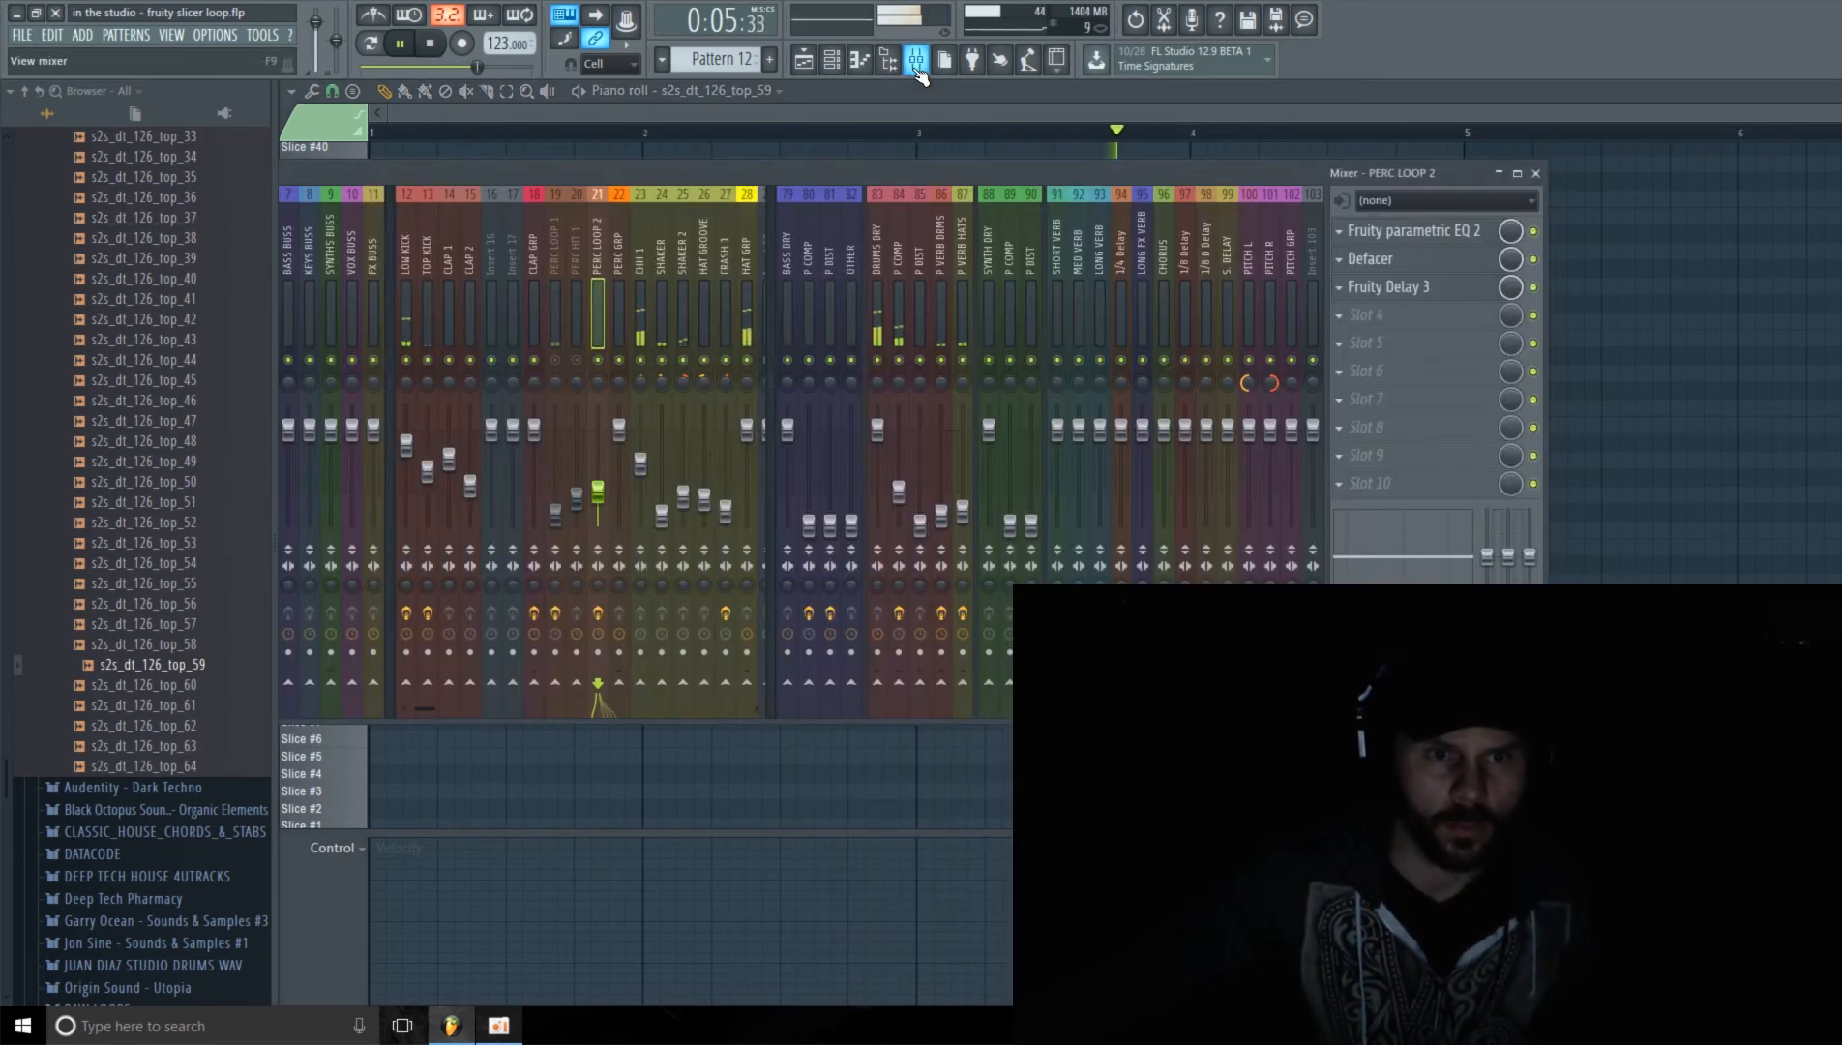
left_click_drag(430, 709, 495, 715)
left_click(759, 166)
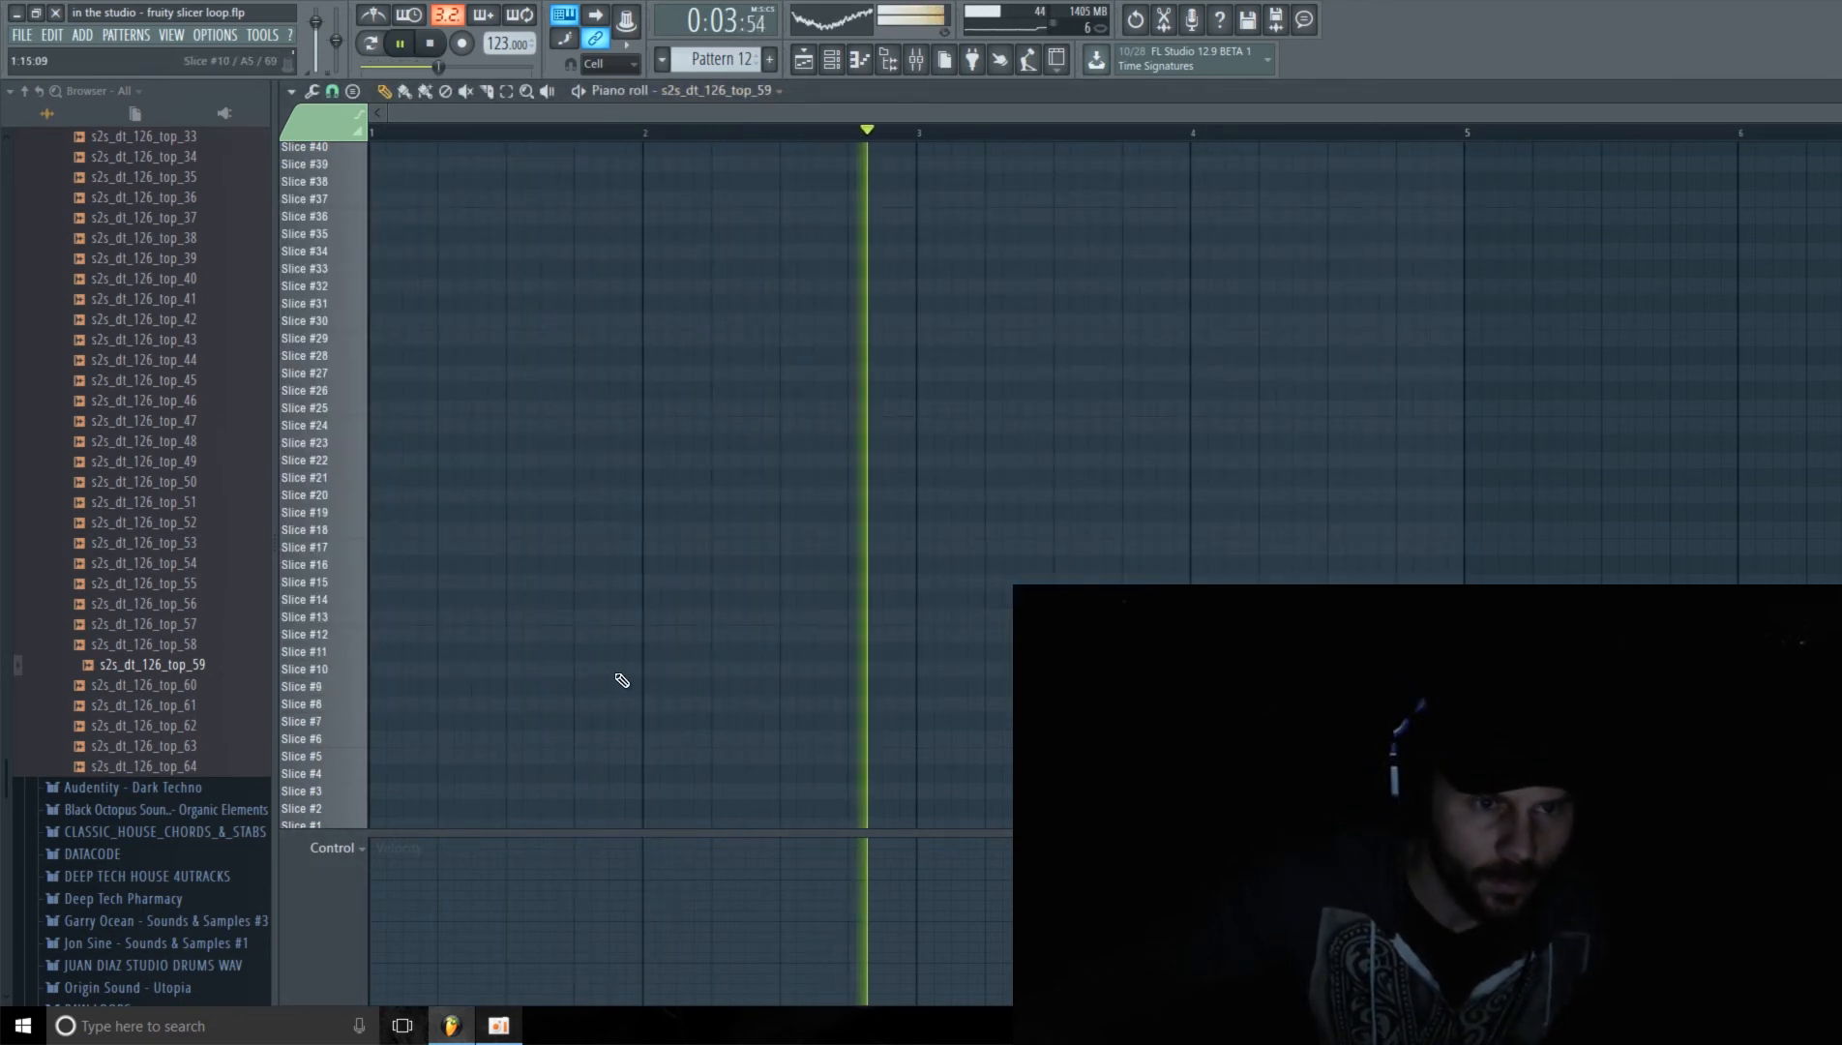
Step: Place a Slice #11 note on the last step of bar 1 and enlarge the velocity lane
left_click(642, 656)
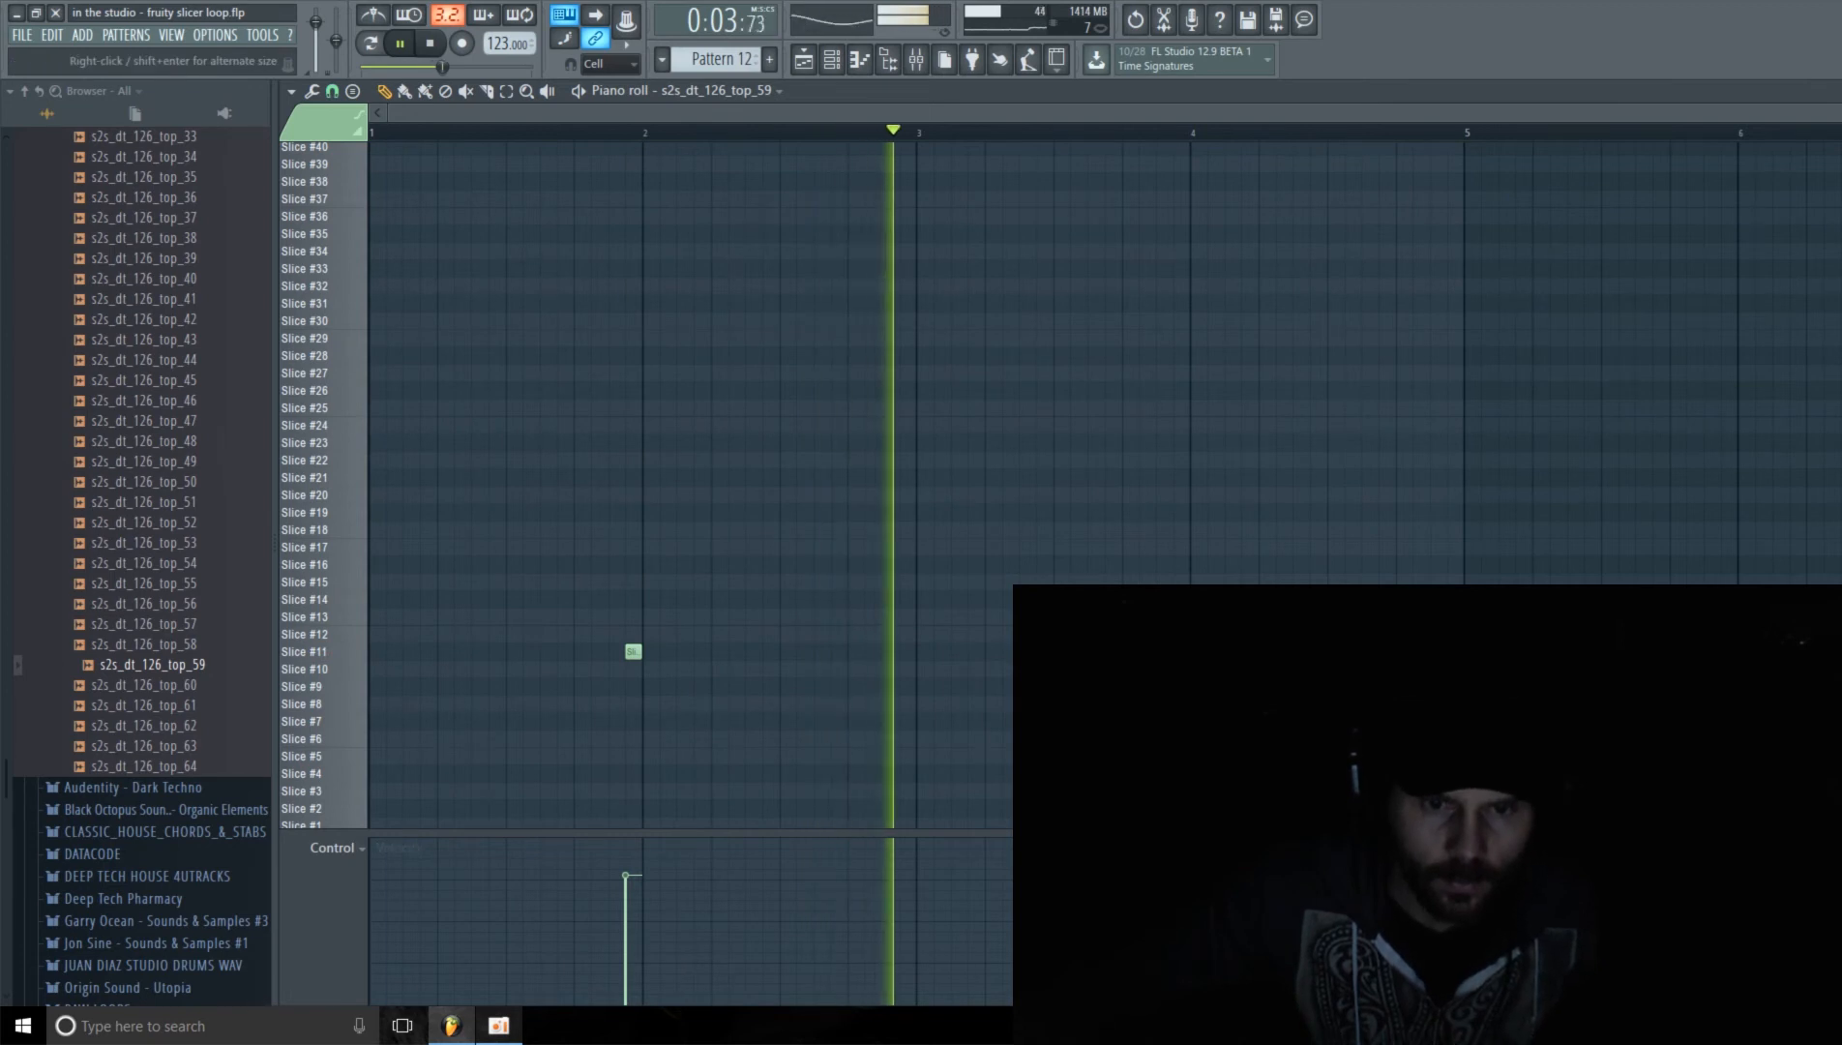
left_click_drag(1112, 832, 1112, 753)
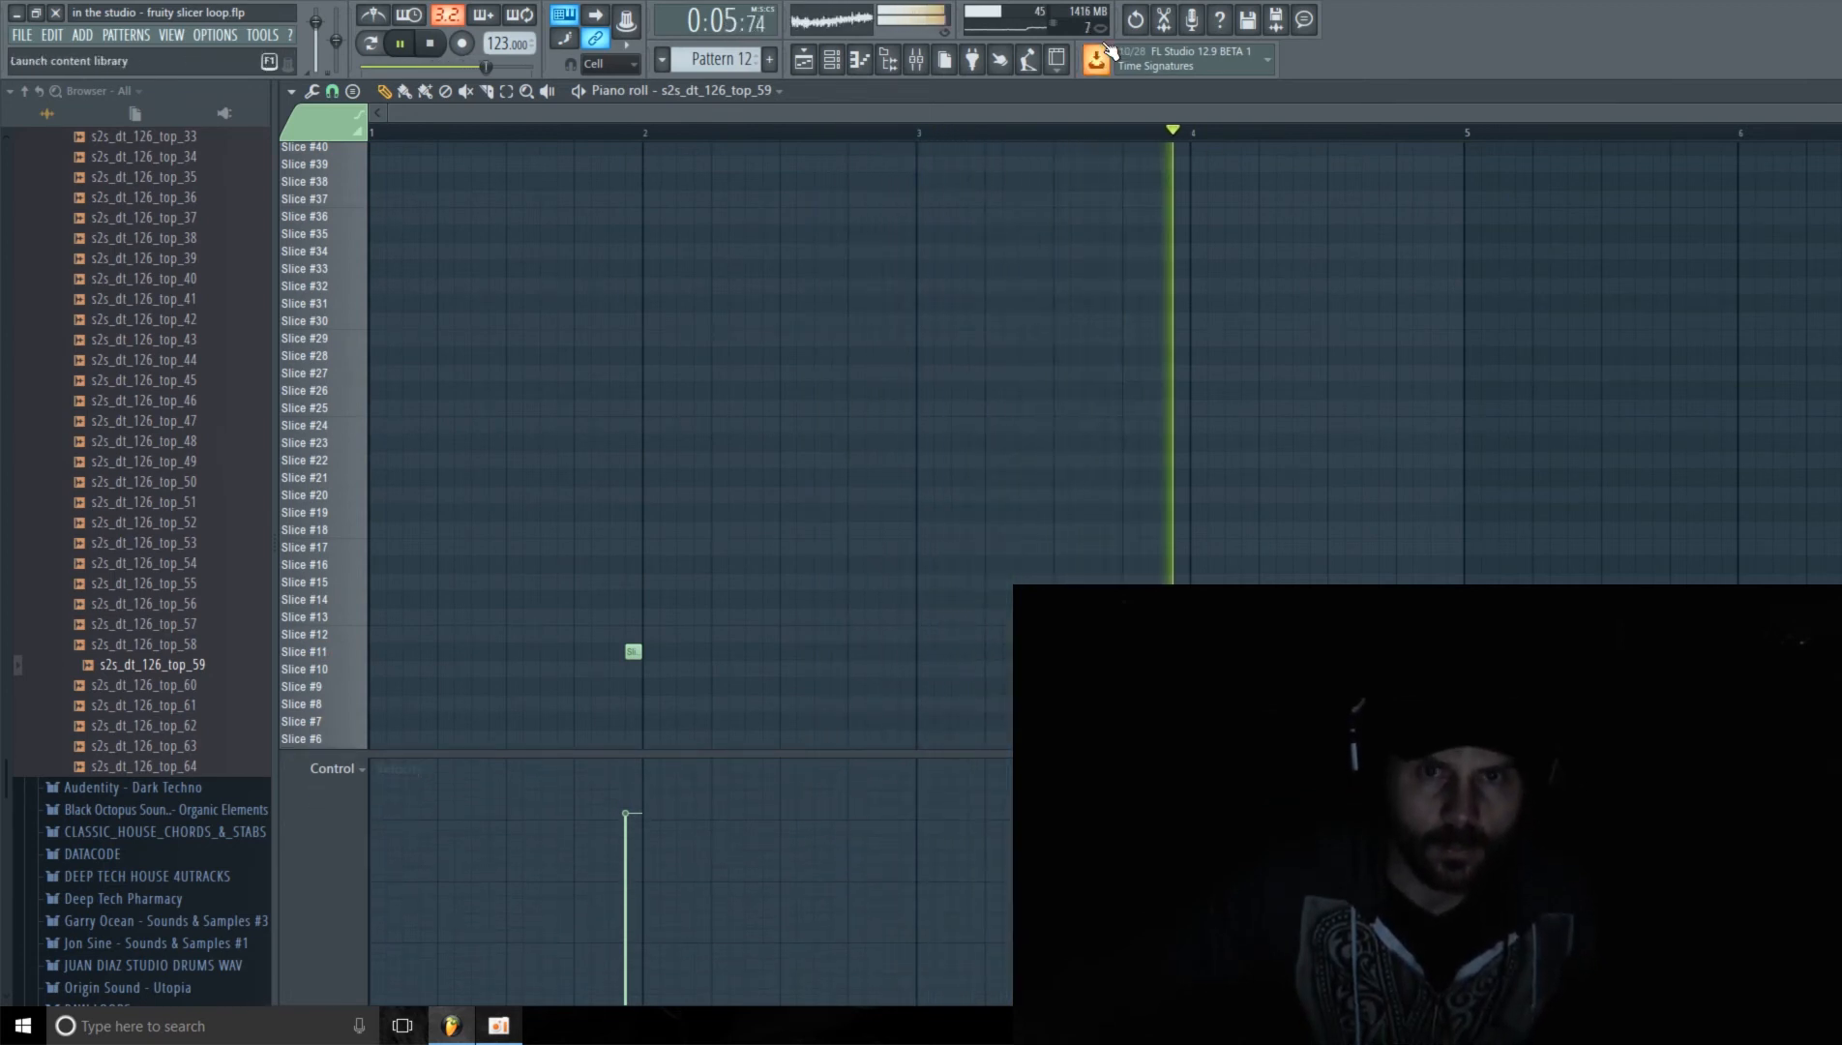
left_click_drag(970, 112, 979, 114)
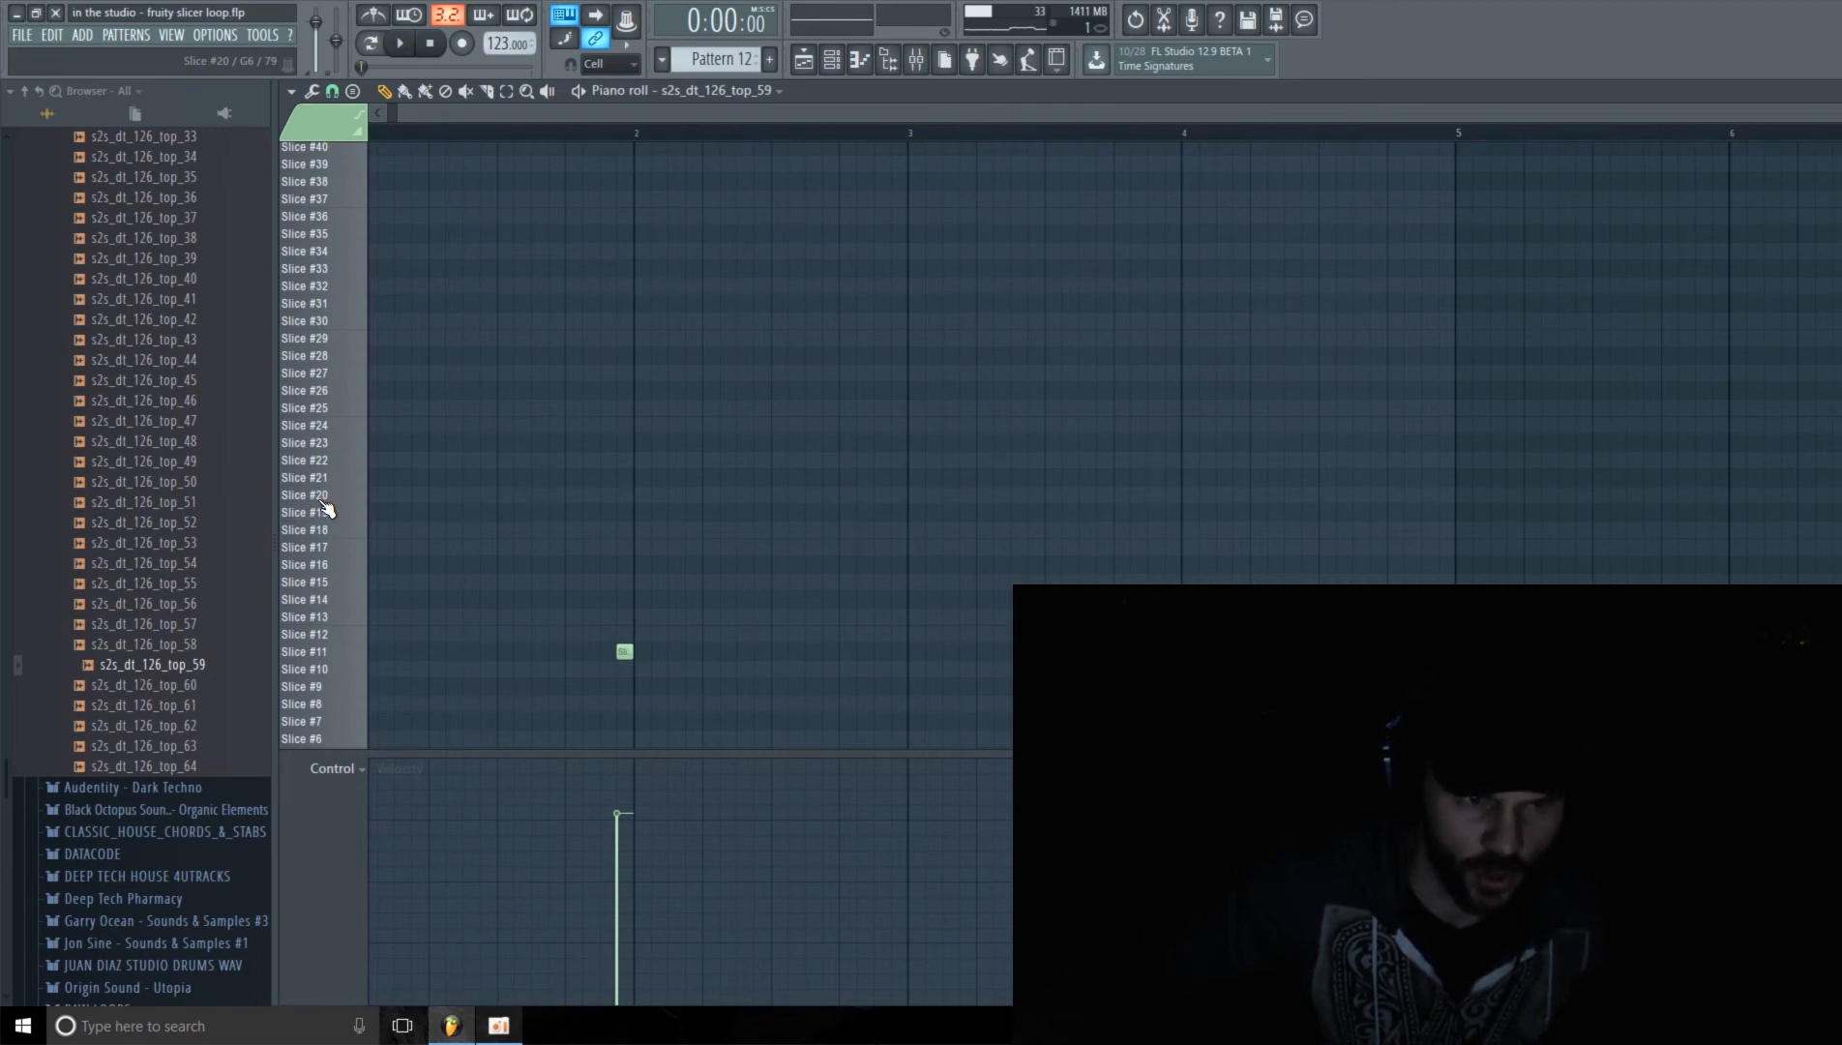
Step: During playback, place two Slice #20 notes in bar 2 at steps 7 and 11, and lower the first one's velocity
key("space")
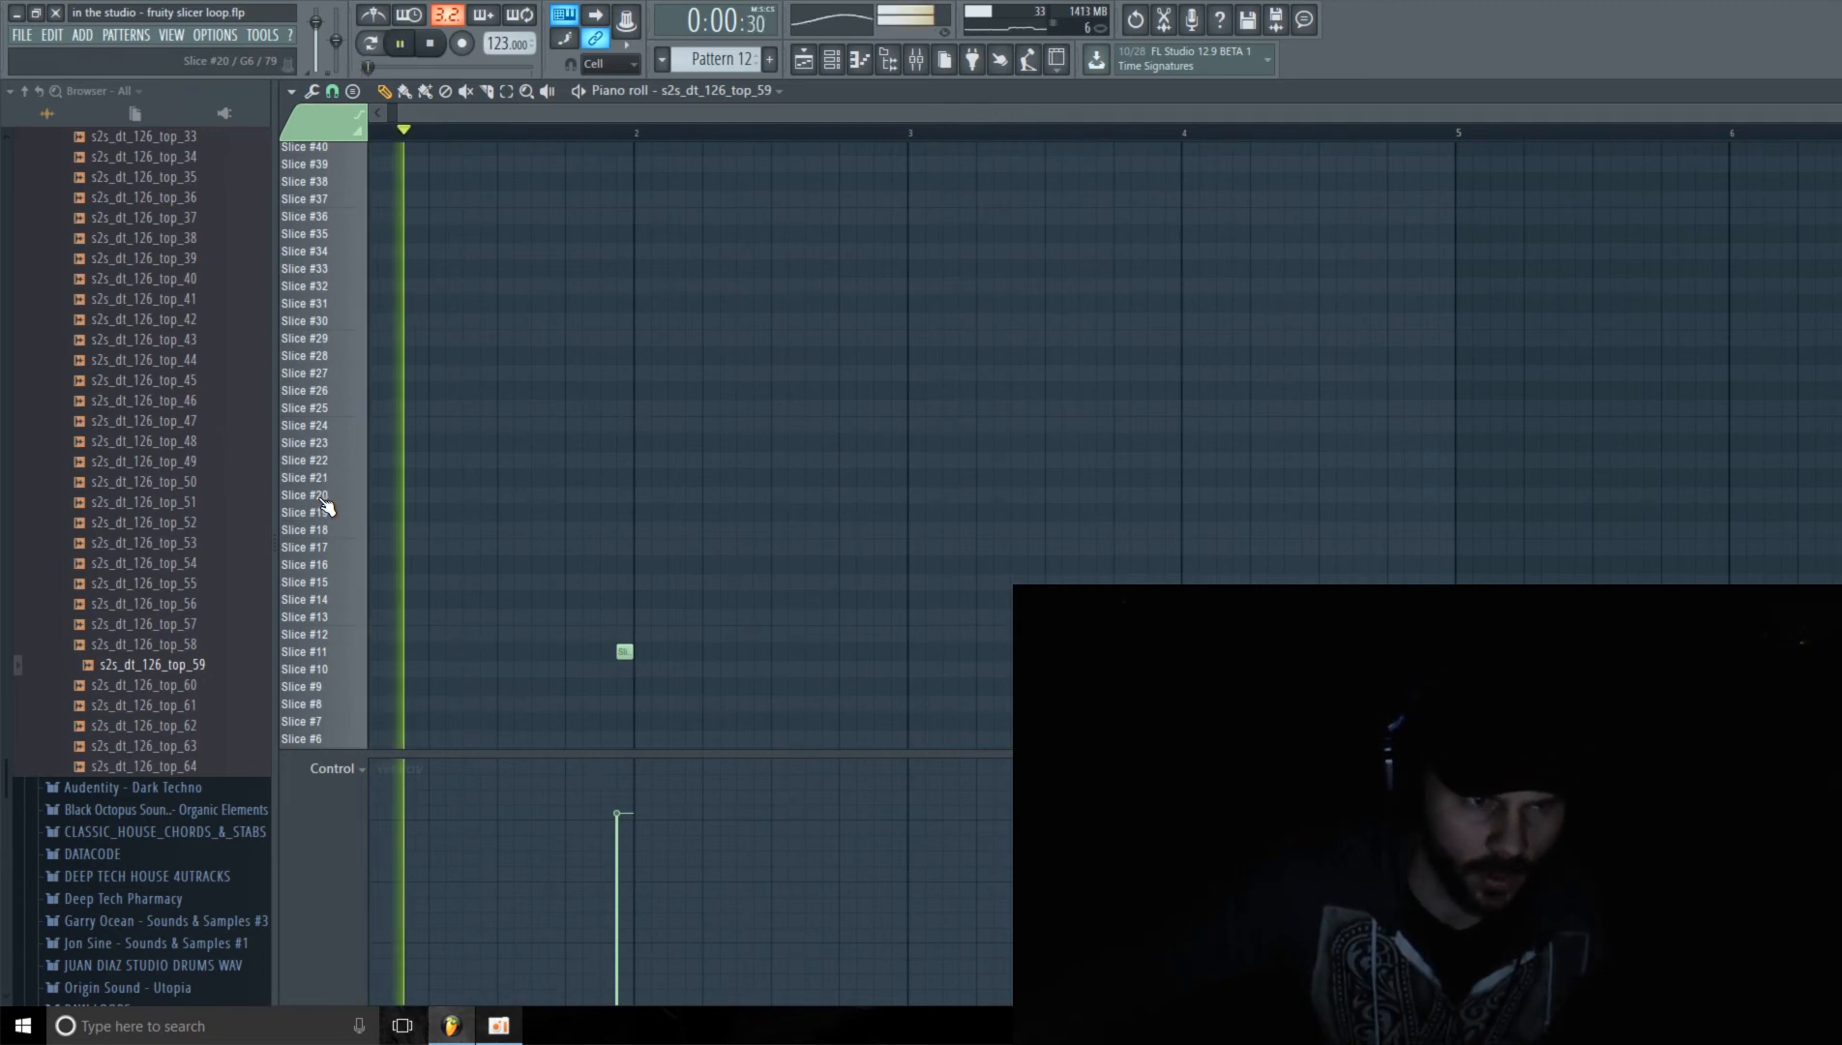
left_click(744, 494)
left_click(812, 495)
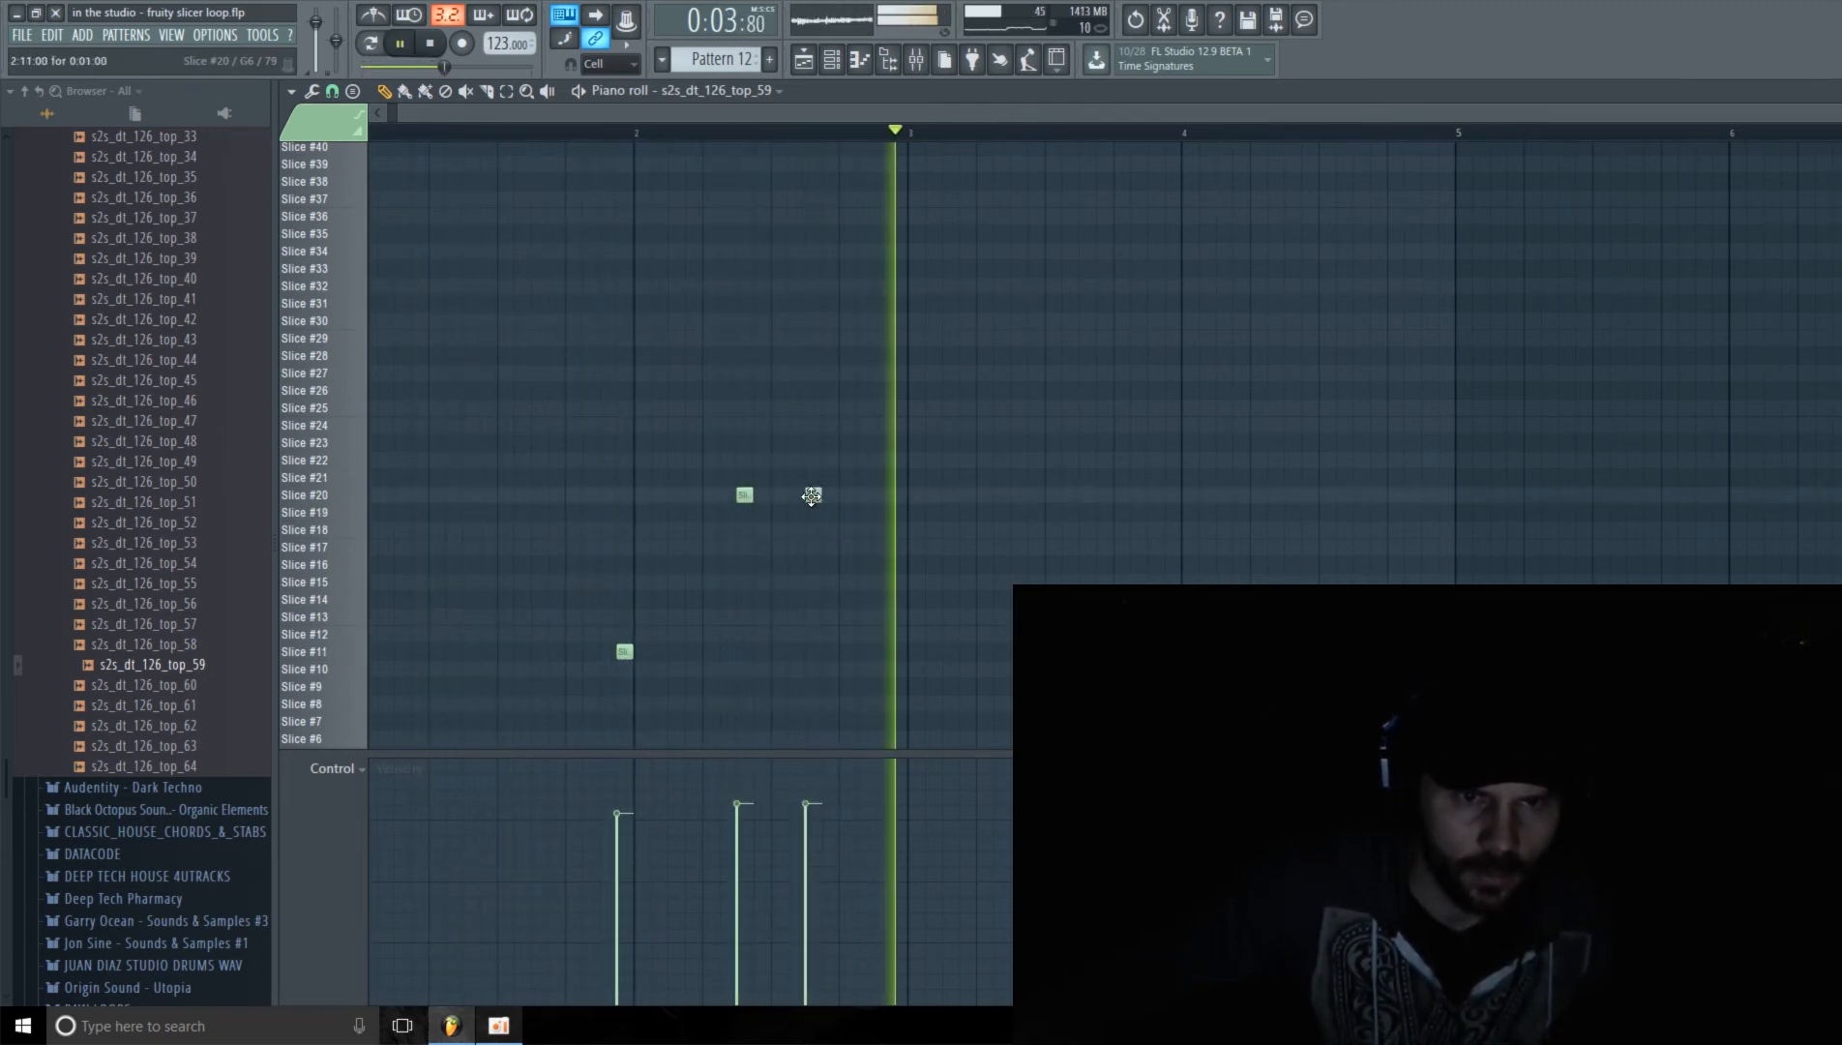
mouse_move(772, 754)
left_mouse_down()
mouse_move(739, 823)
mouse_move(808, 808)
mouse_move(733, 854)
left_mouse_up()
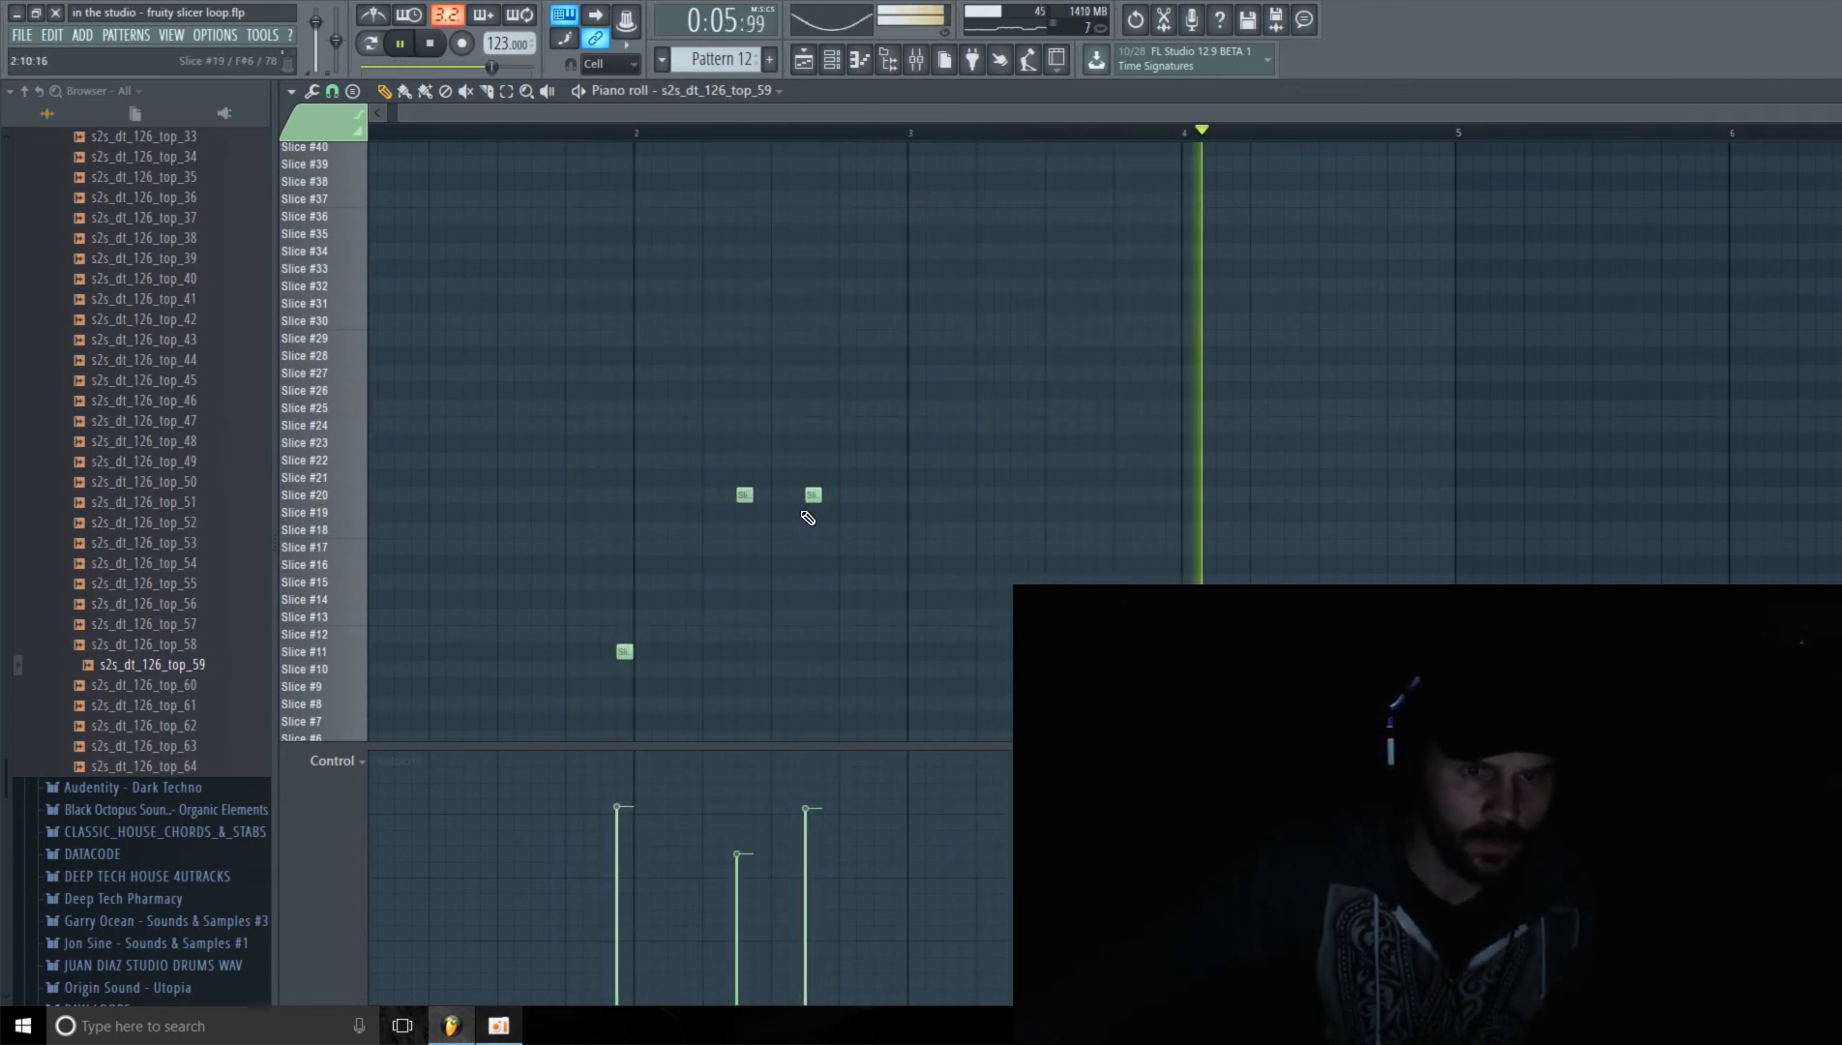
Step: Move the second bar 2 note to Slice #29 at step 11 and further lower the Slice #20 note's velocity
mouse_move(807, 339)
left_mouse_down()
mouse_move(790, 374)
mouse_move(793, 344)
left_mouse_up()
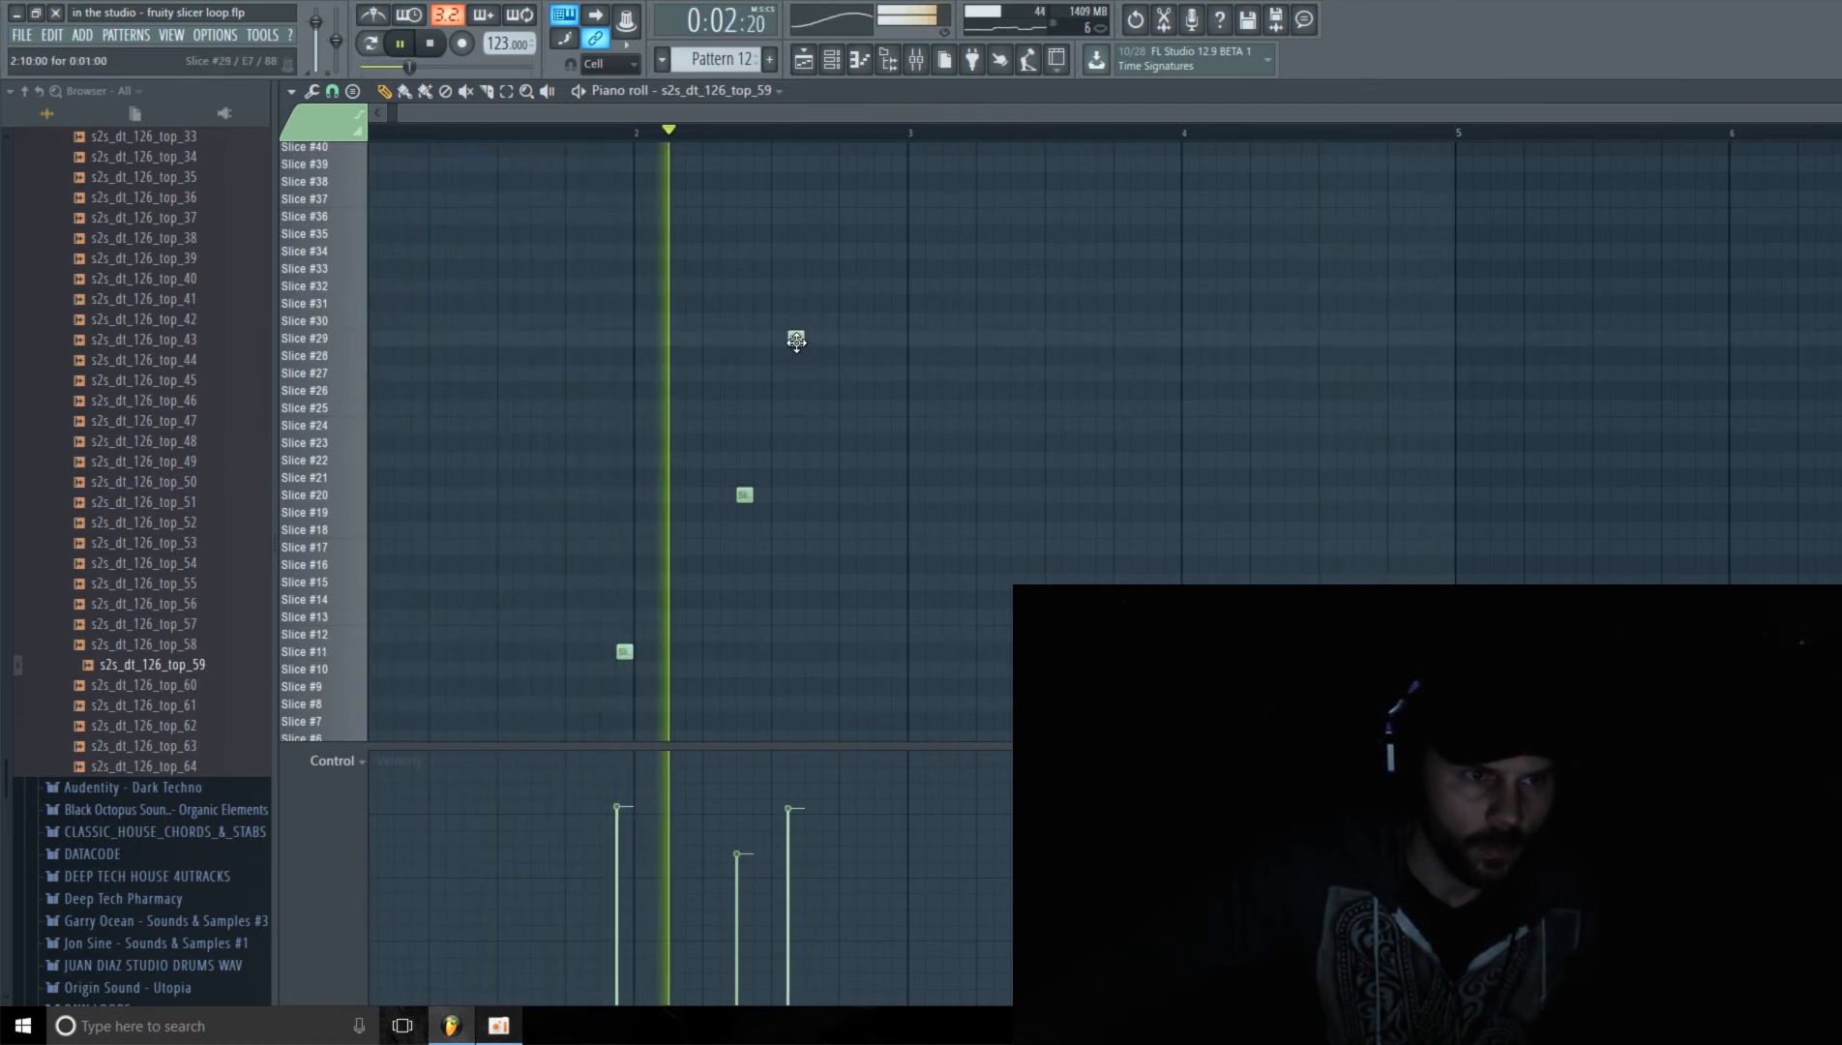
left_click_drag(739, 855, 739, 866)
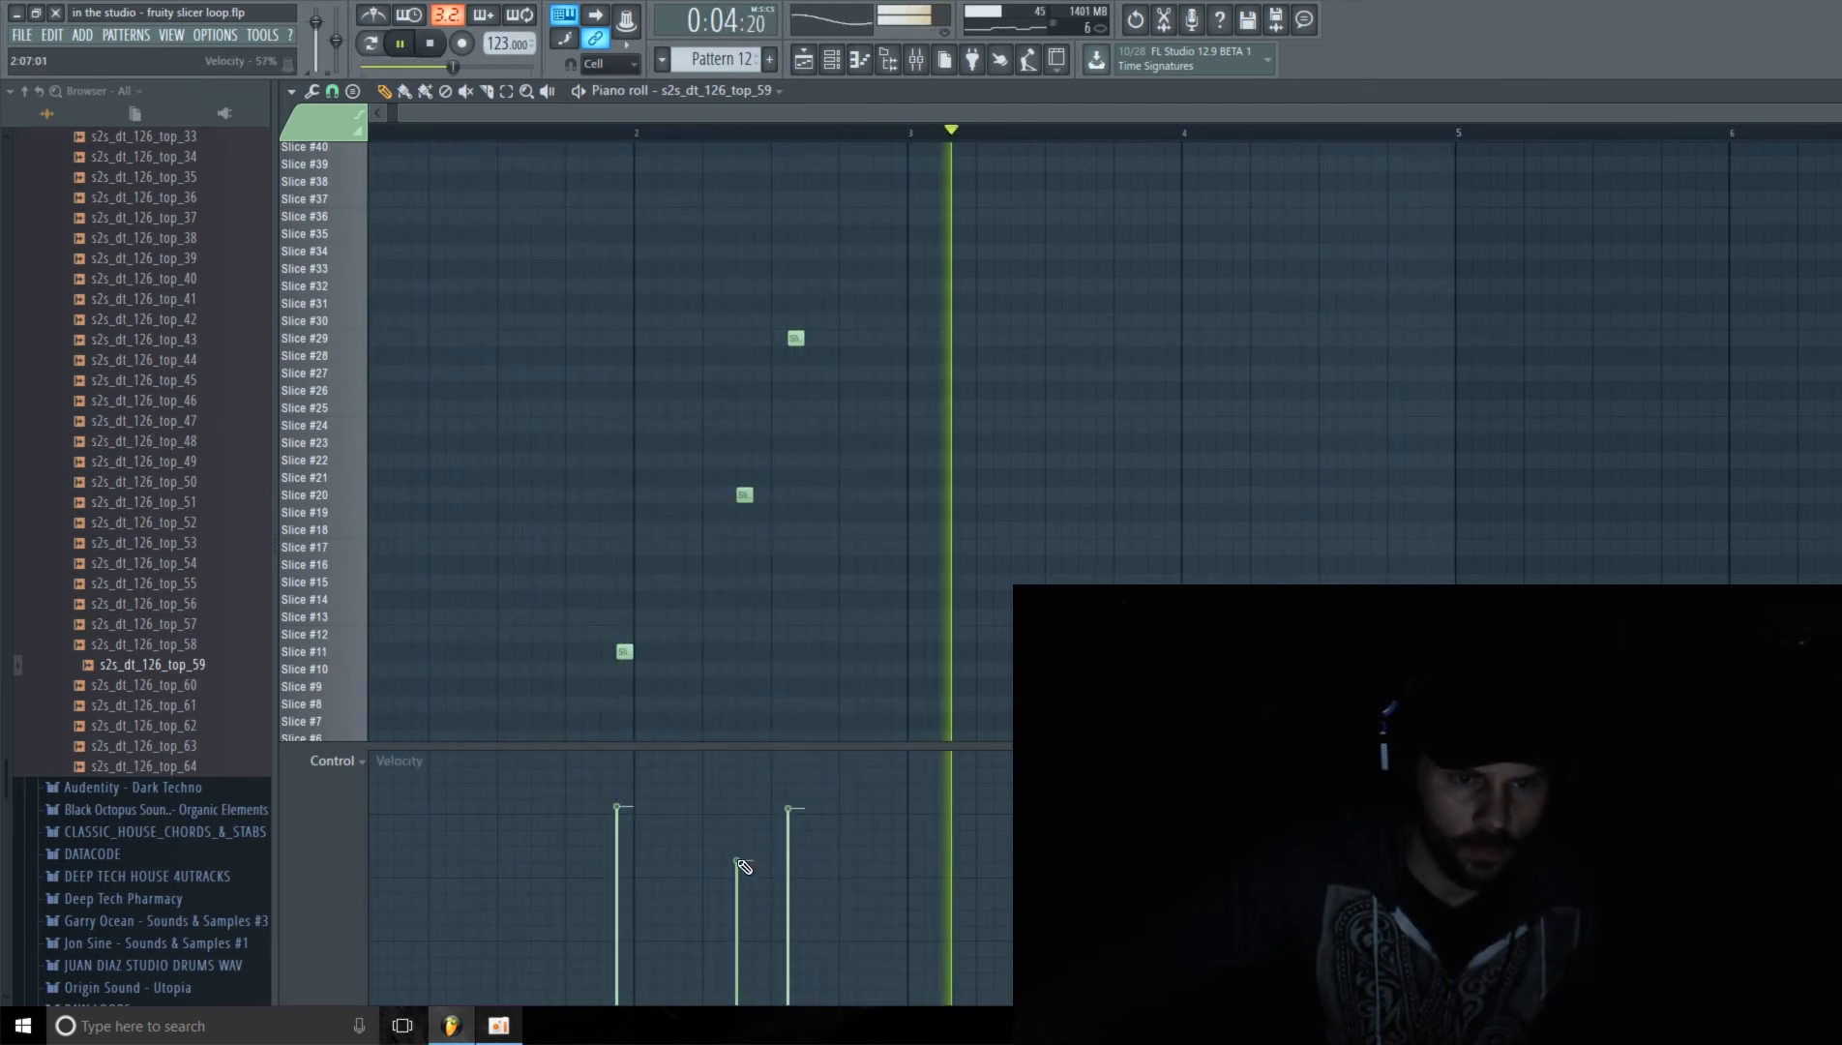
left_click_drag(789, 808, 789, 811)
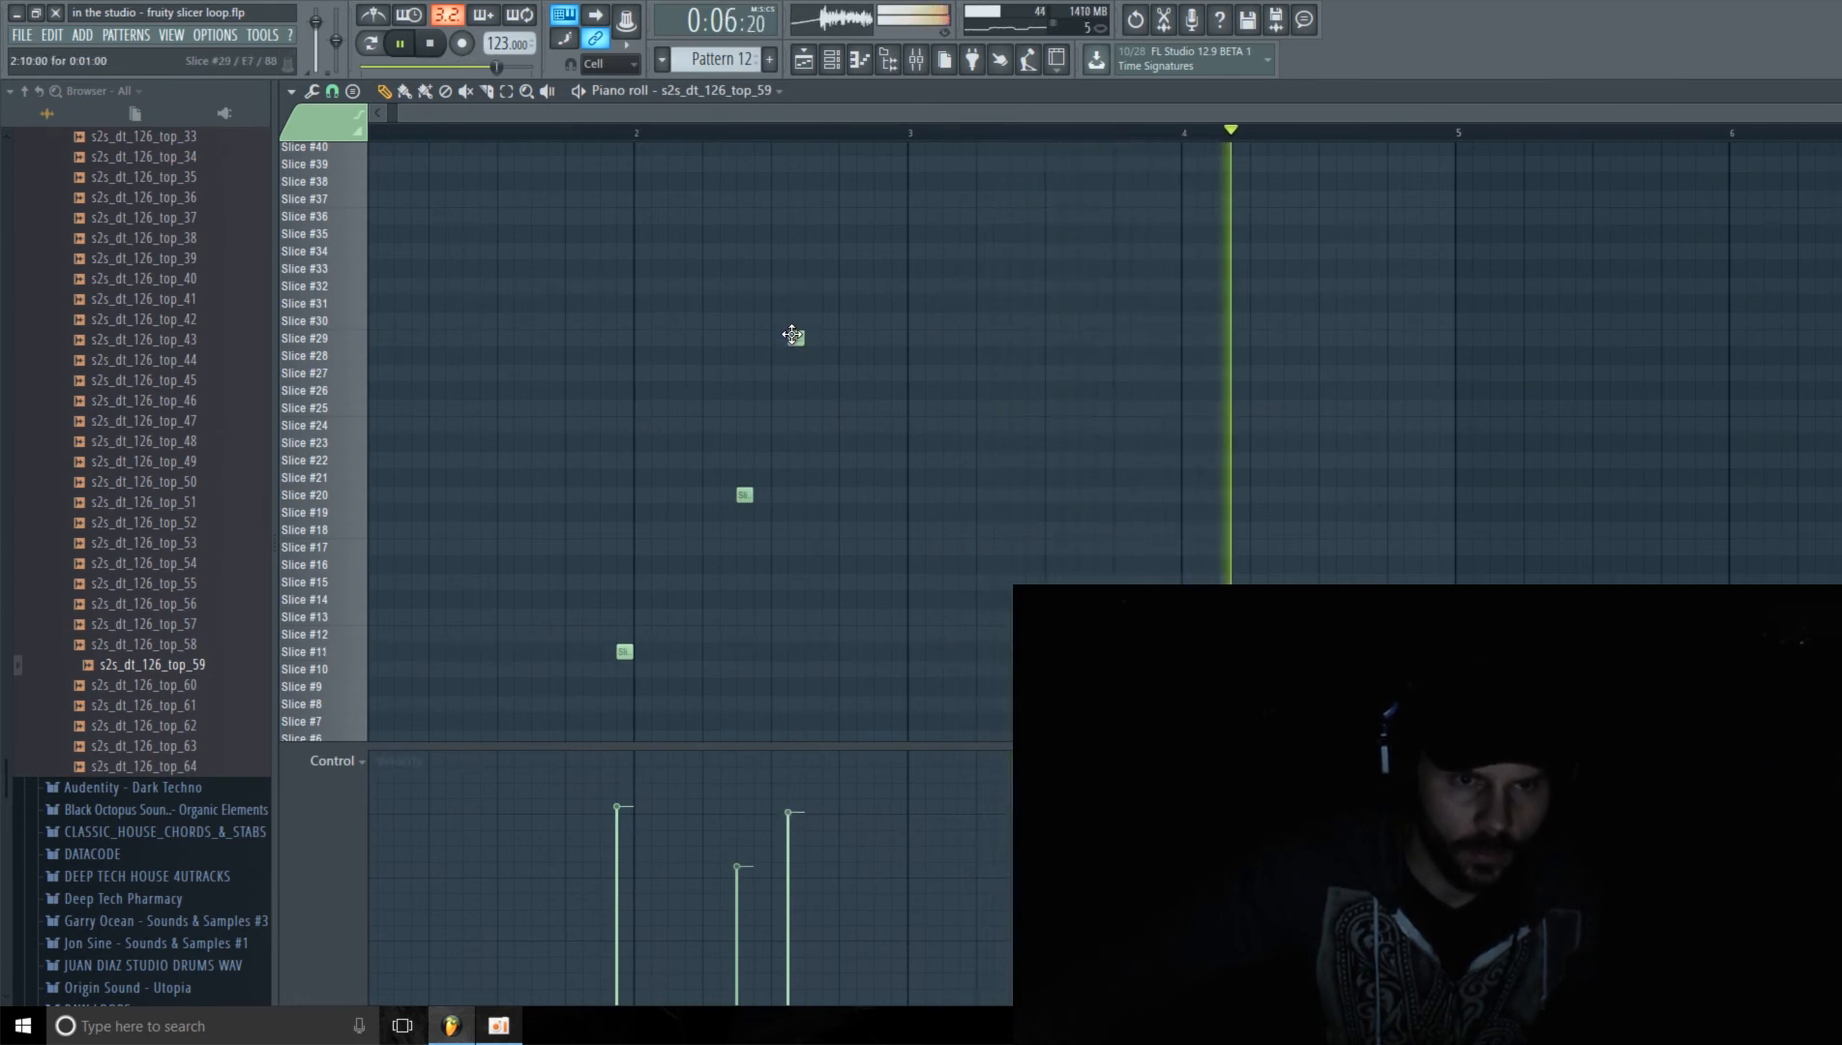
left_click_drag(792, 335, 811, 336)
left_click_drag(802, 814, 806, 808)
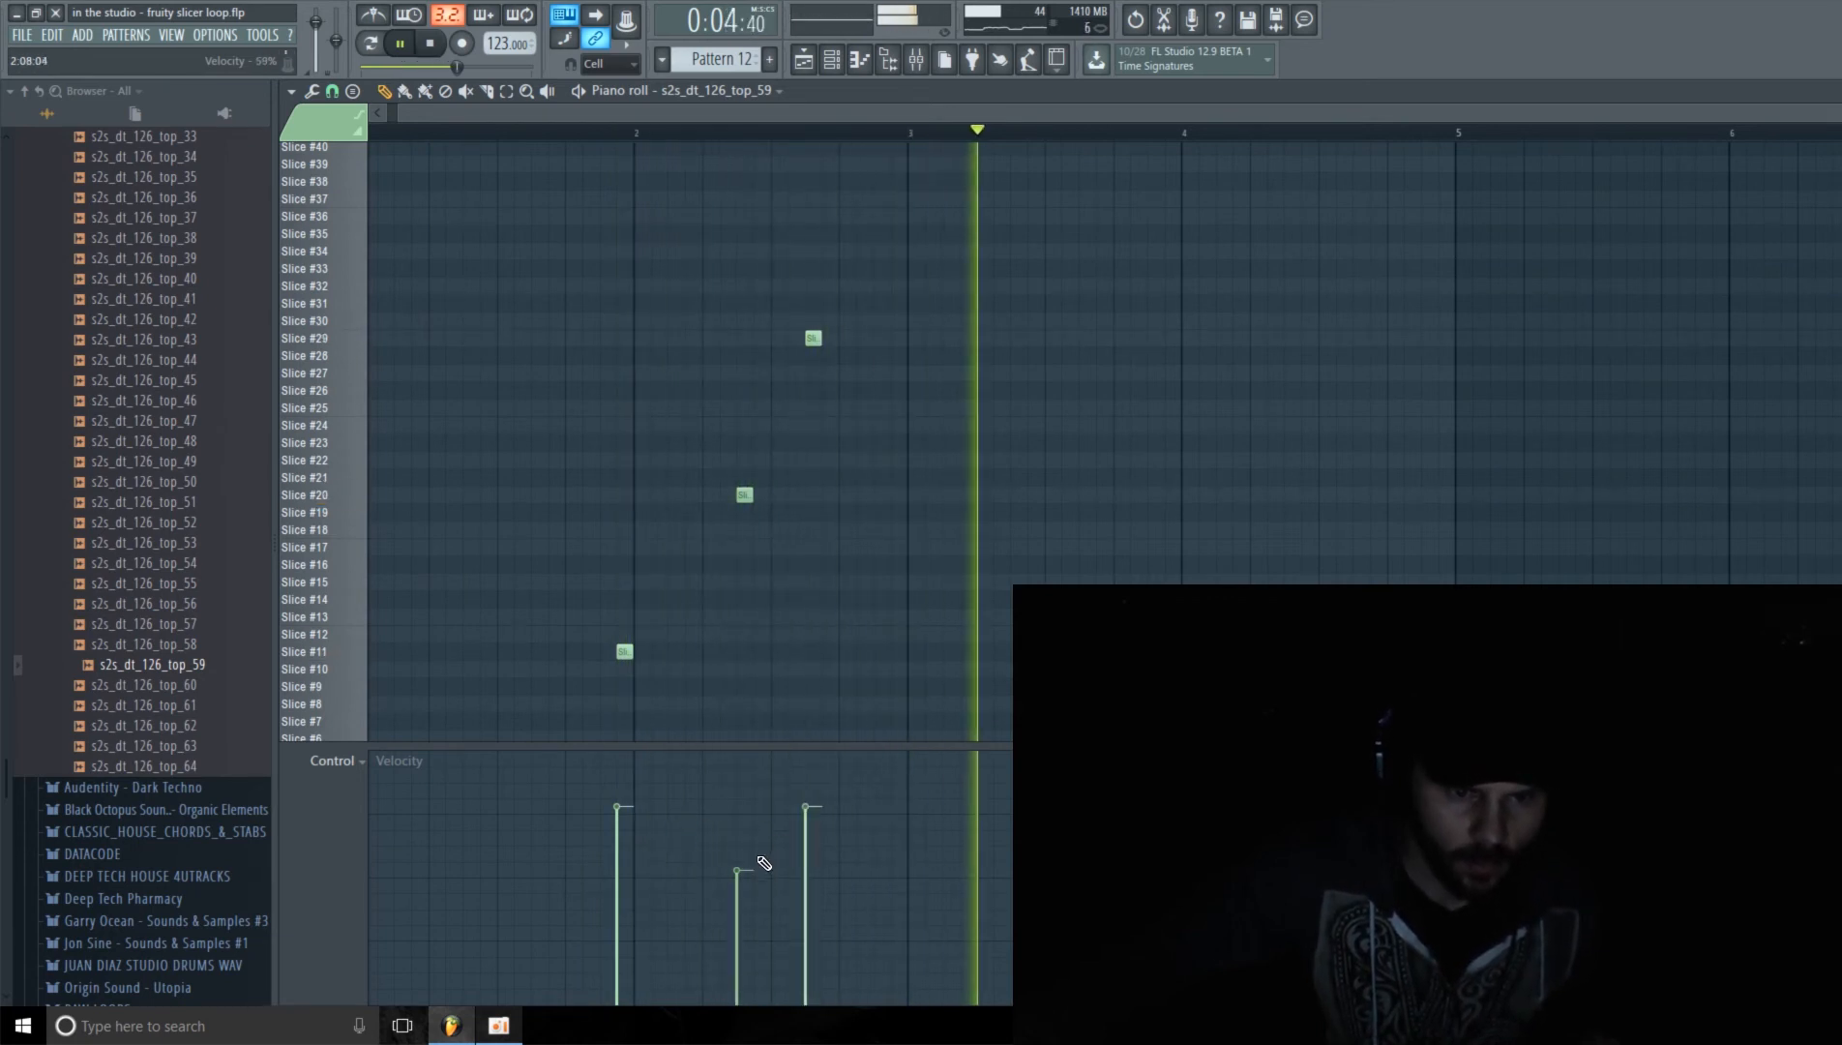
left_click_drag(758, 857, 743, 885)
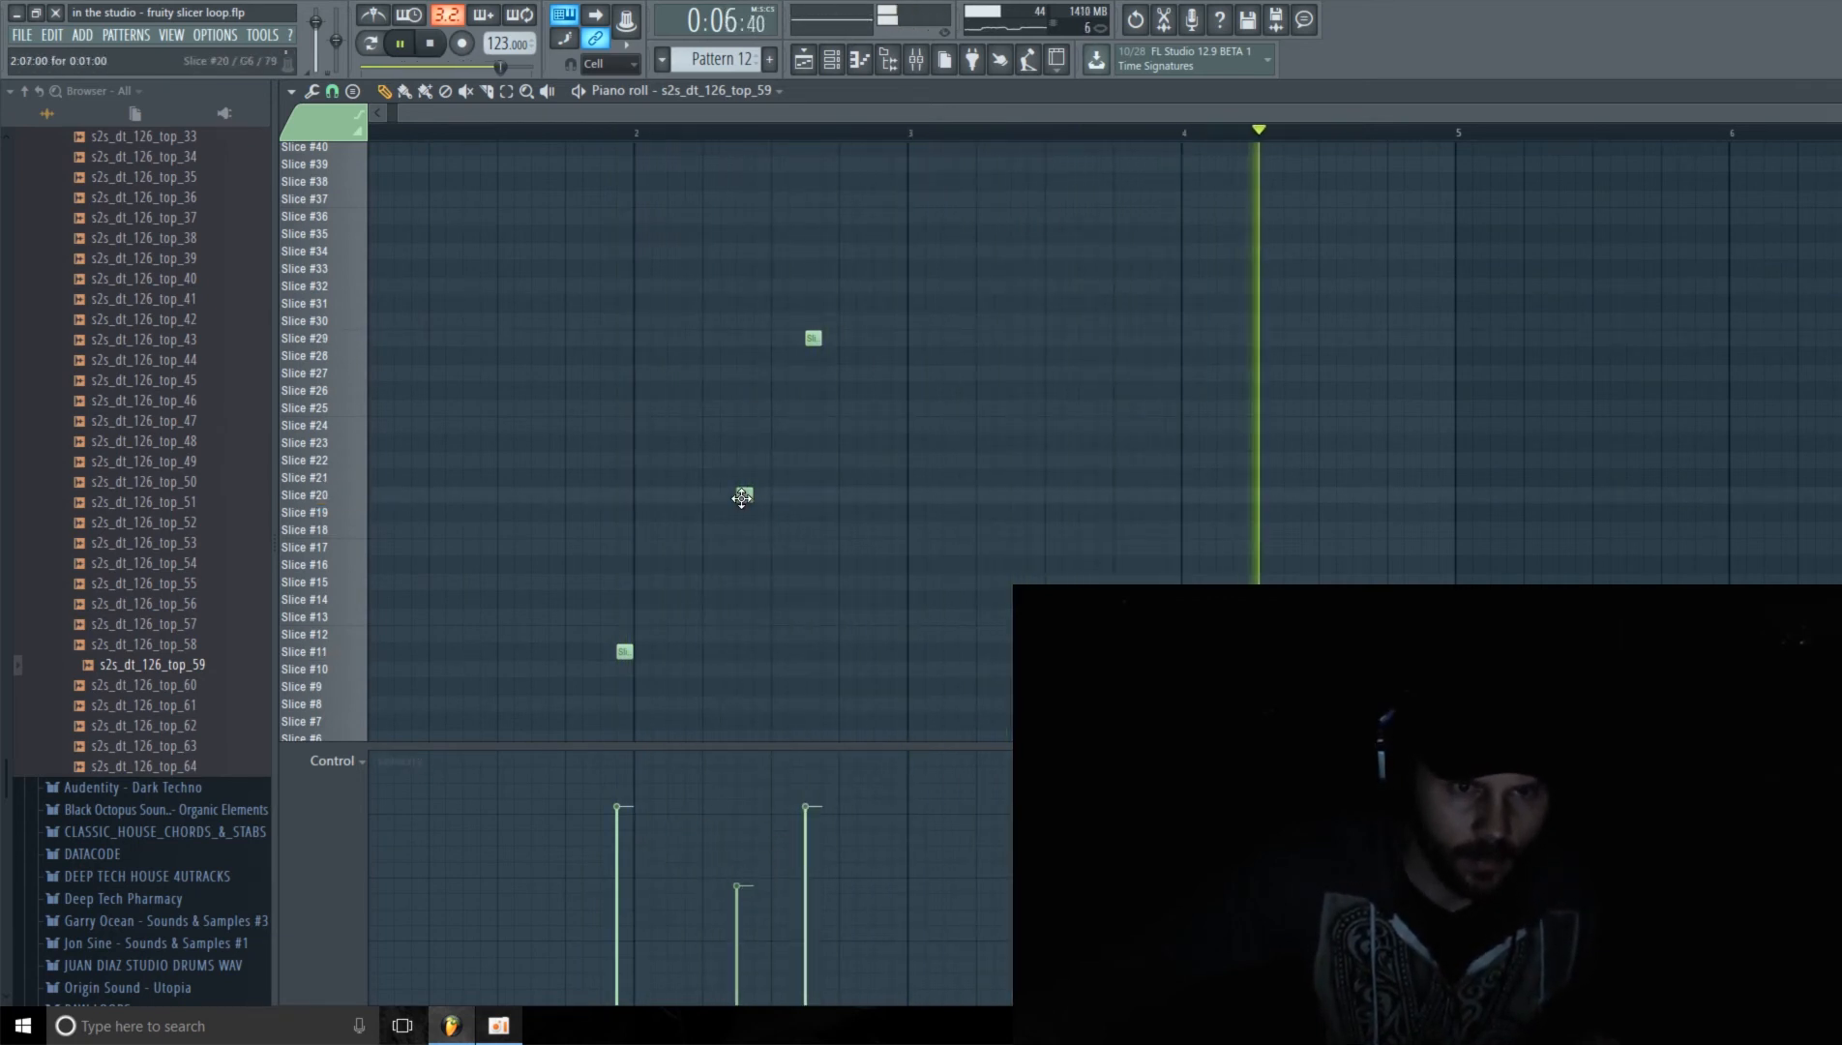
Step: Move the Slice #20 note to Slice #29 at bar 2 step 7 and raise its velocity
left_click_drag(741, 498, 725, 497)
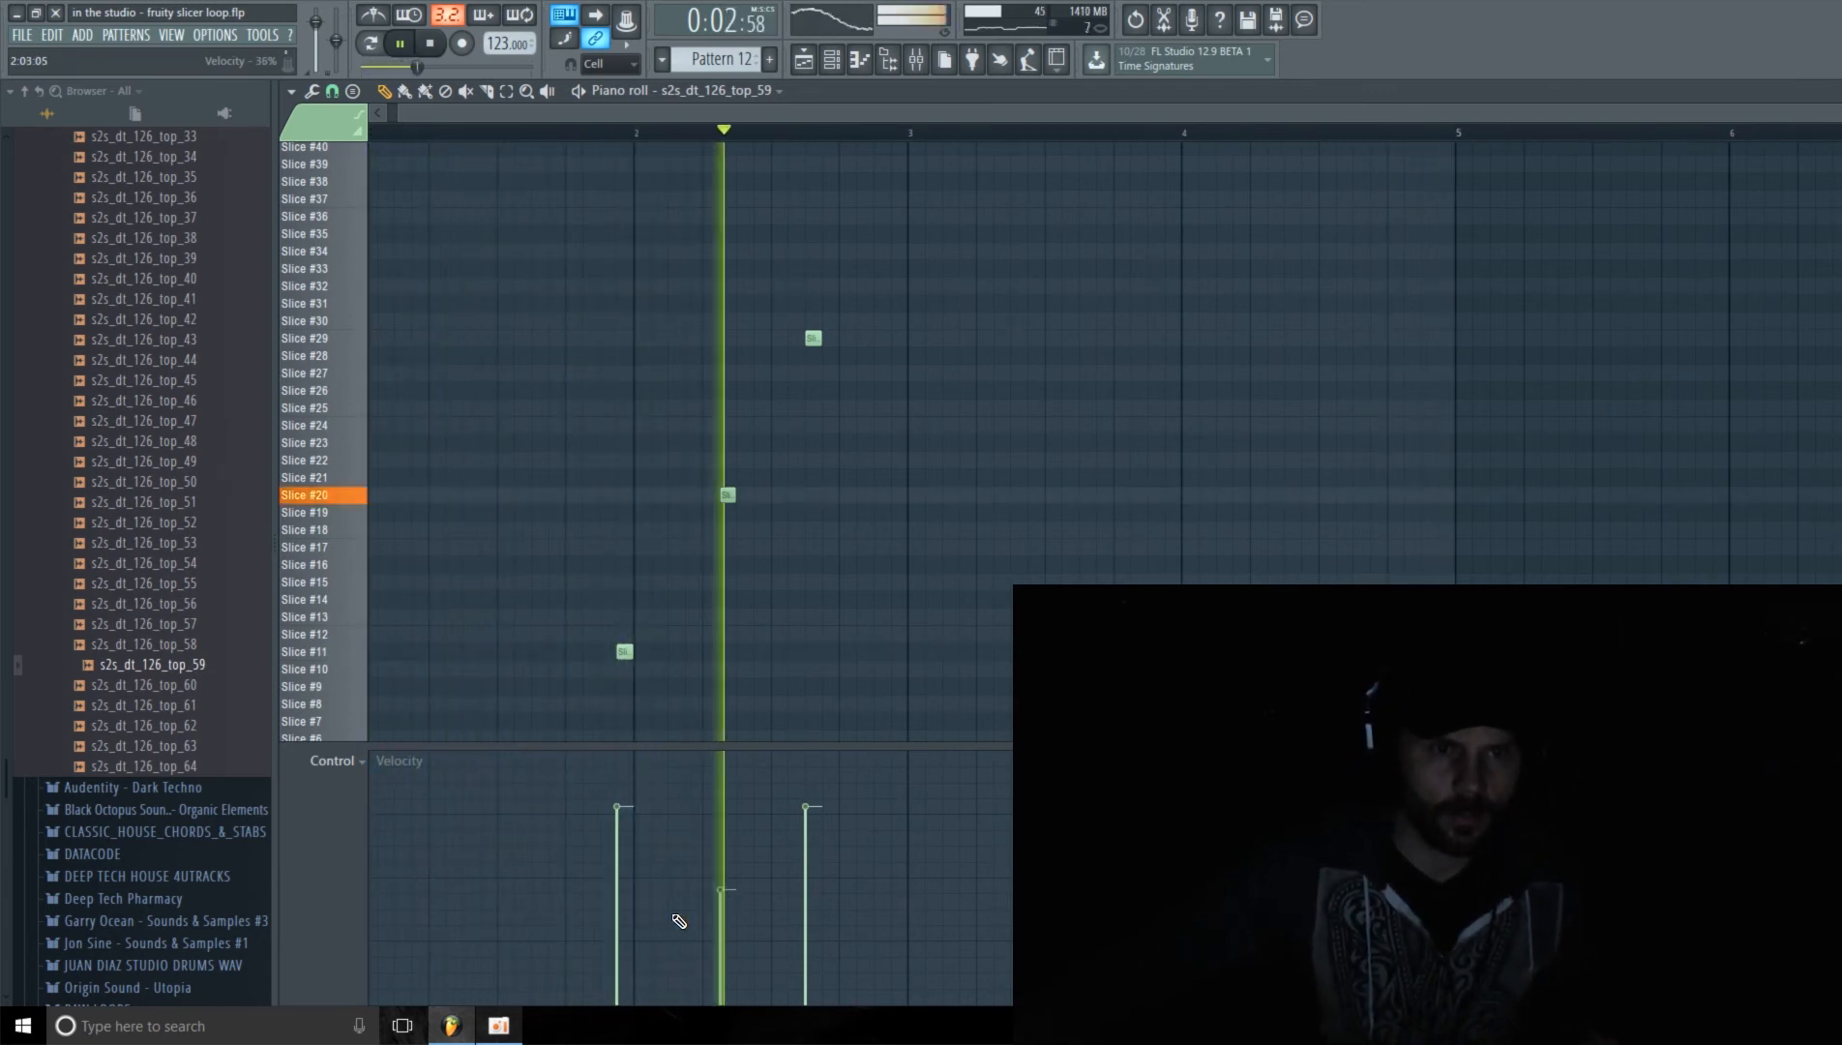
scroll(736, 535, "up", 3)
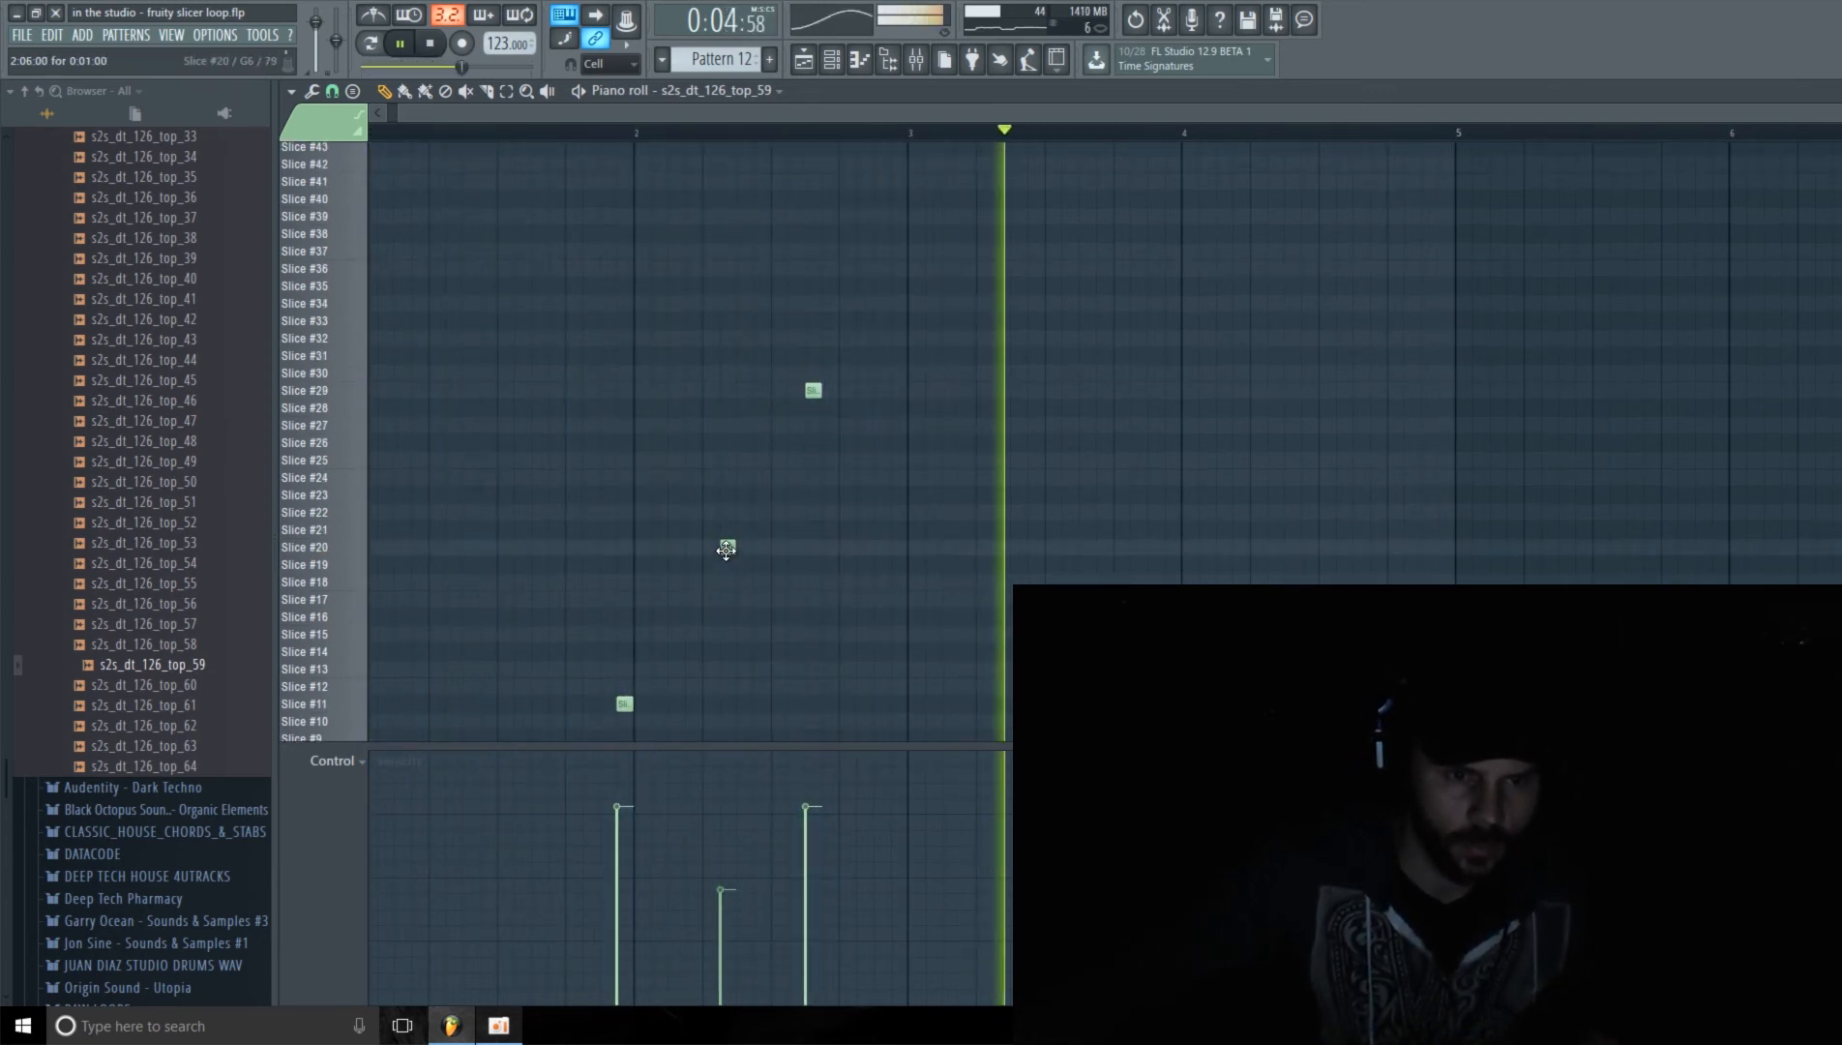
left_click_drag(725, 548, 744, 547)
left_click_drag(769, 744, 769, 736)
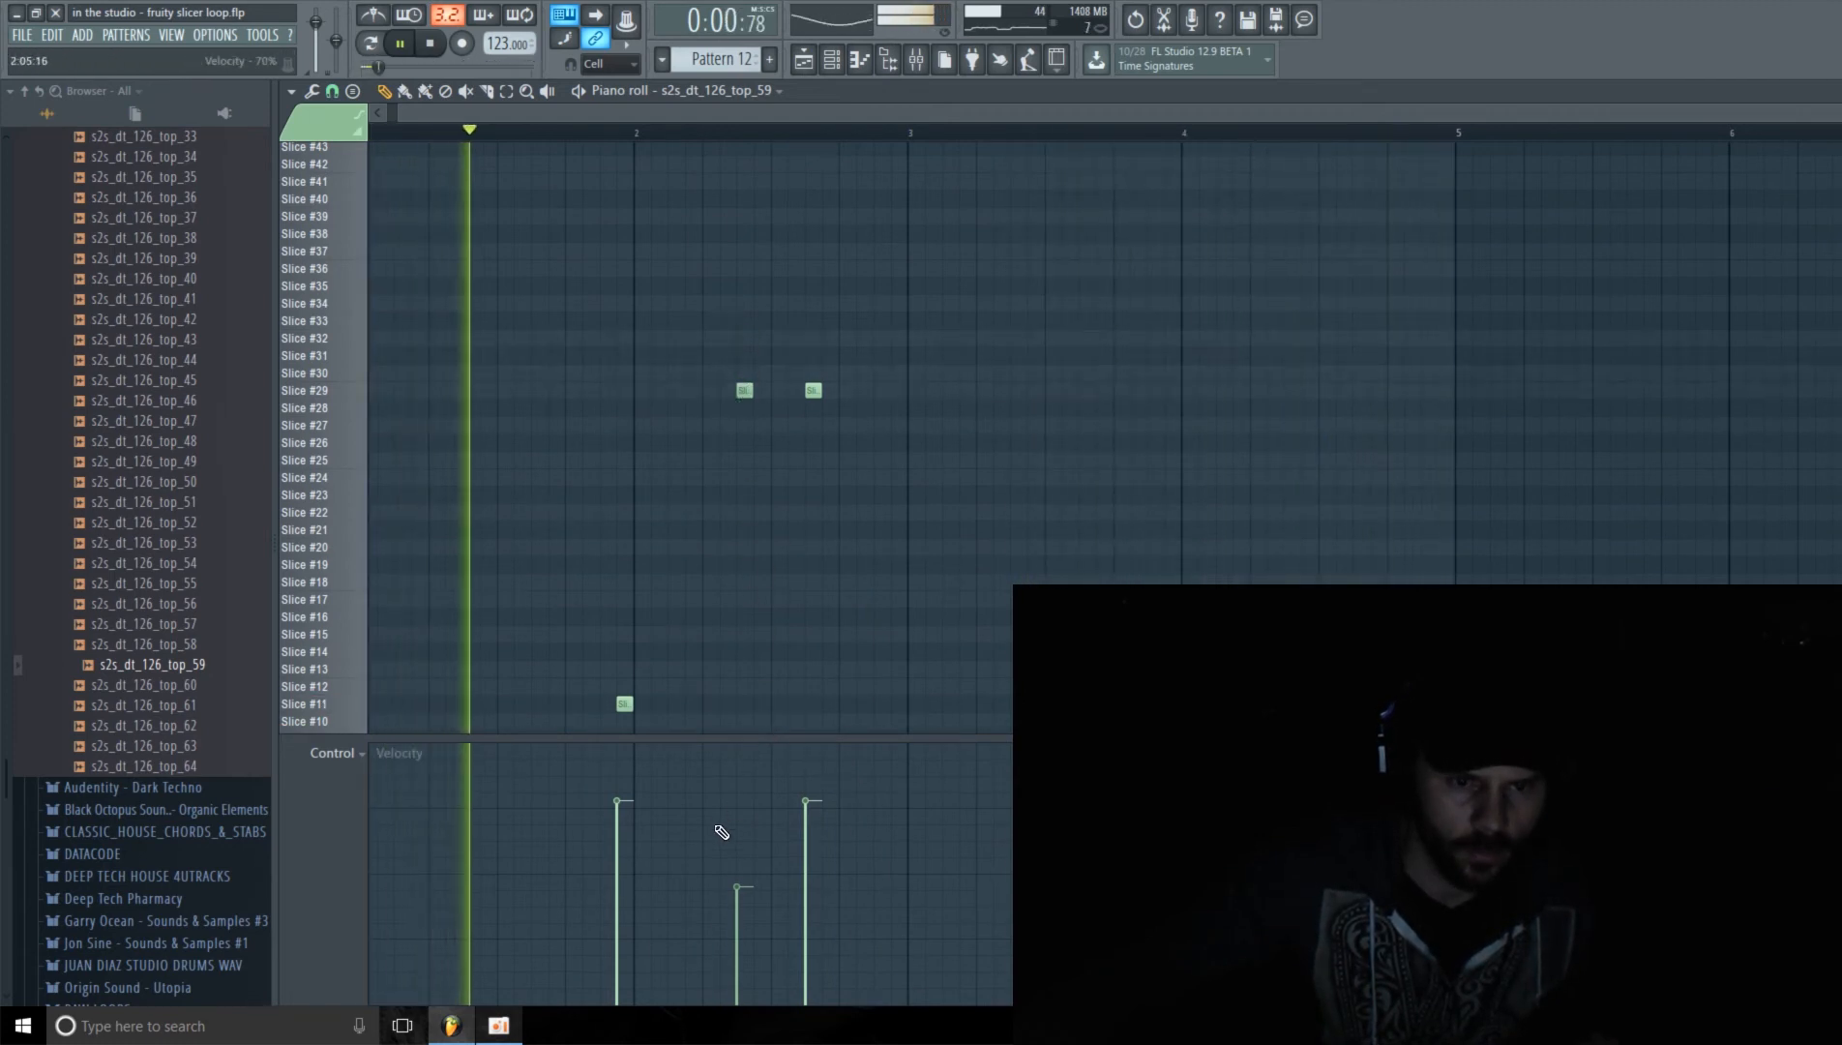
left_click_drag(740, 884, 745, 868)
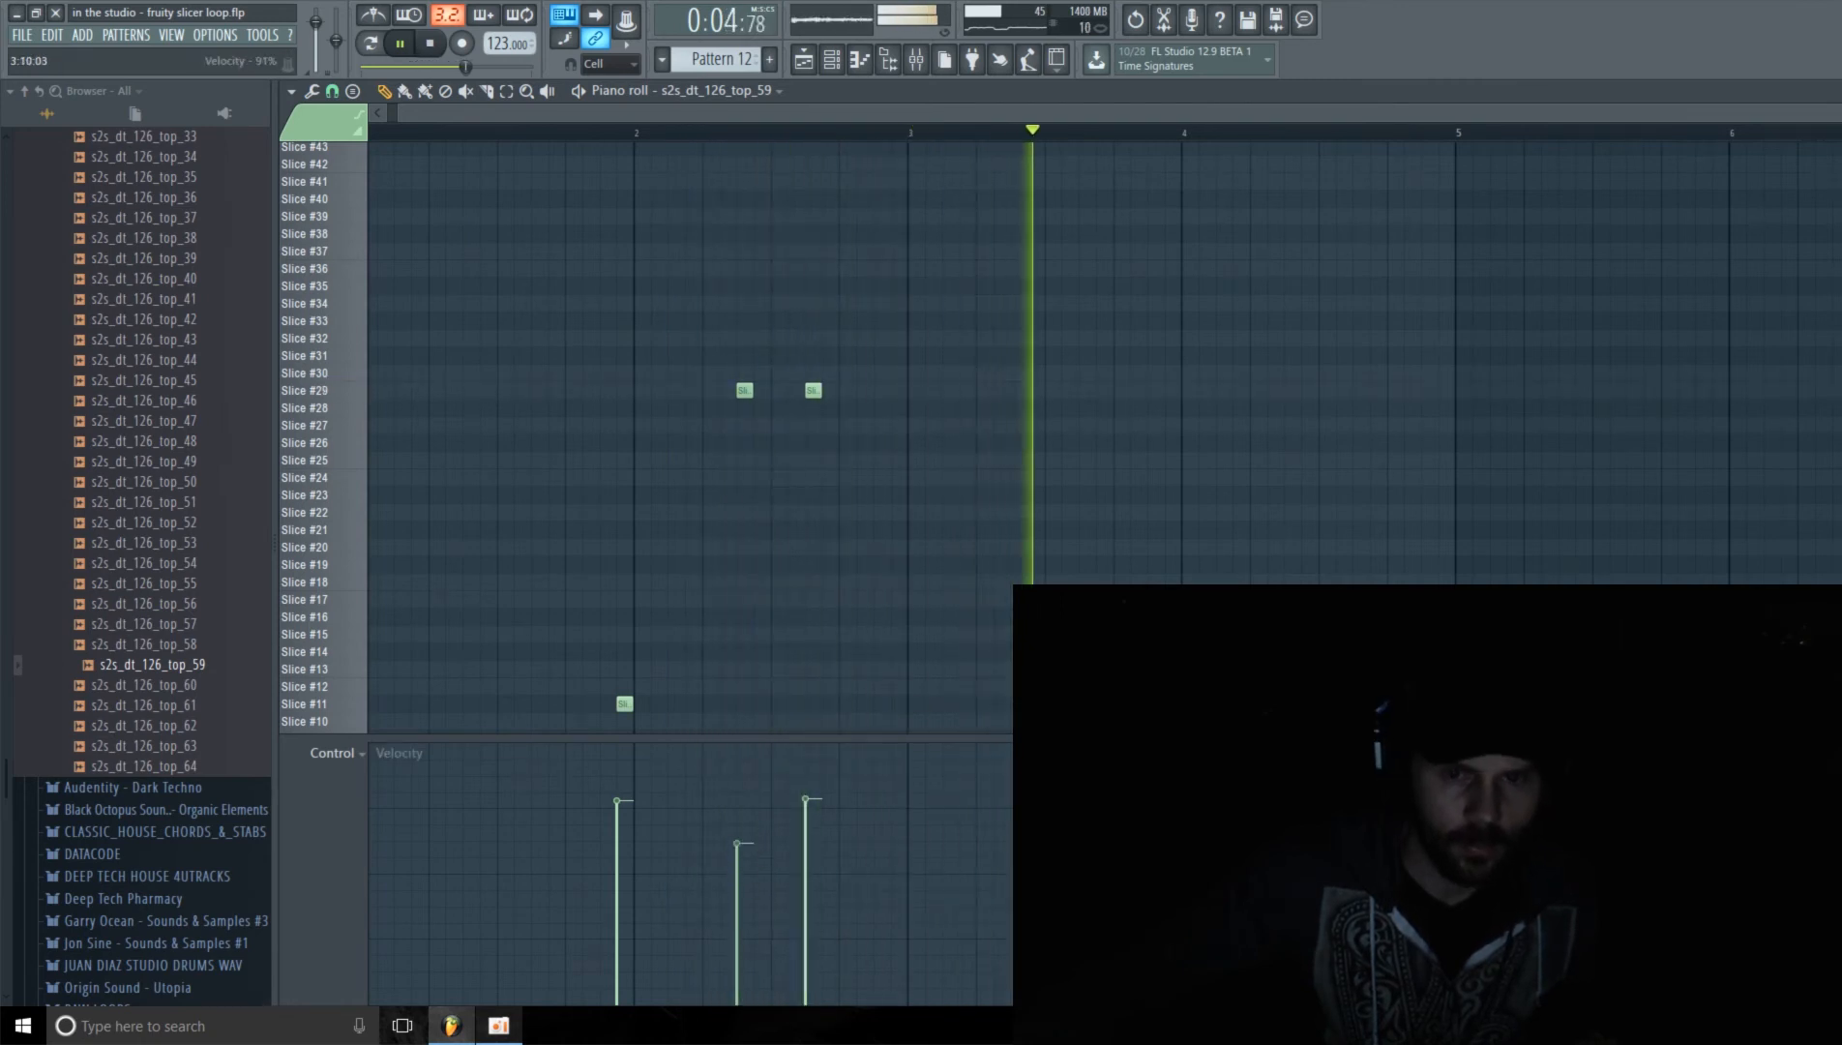
left_click_drag(995, 737, 994, 774)
Step: Audition Slices #15, #17, #14 and #13 over the playing pattern, and stop playback
left_click(306, 582)
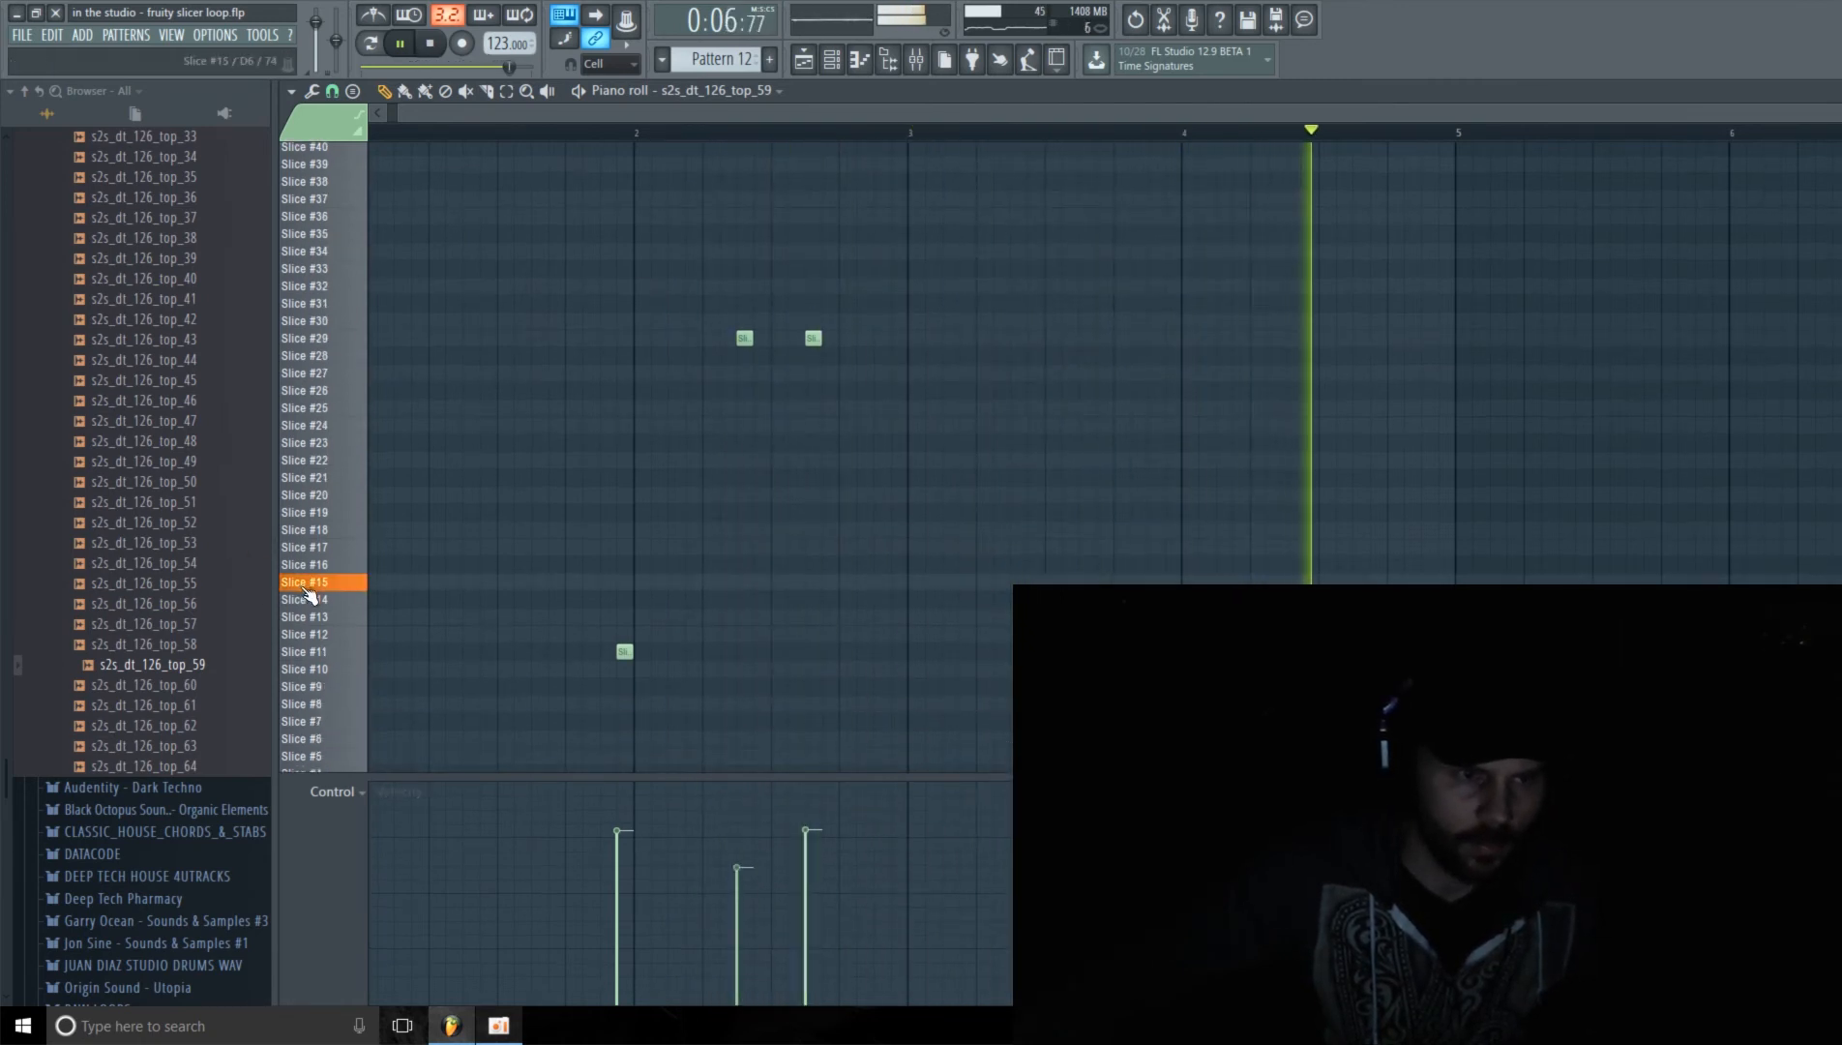
left_click(319, 549)
left_click(311, 601)
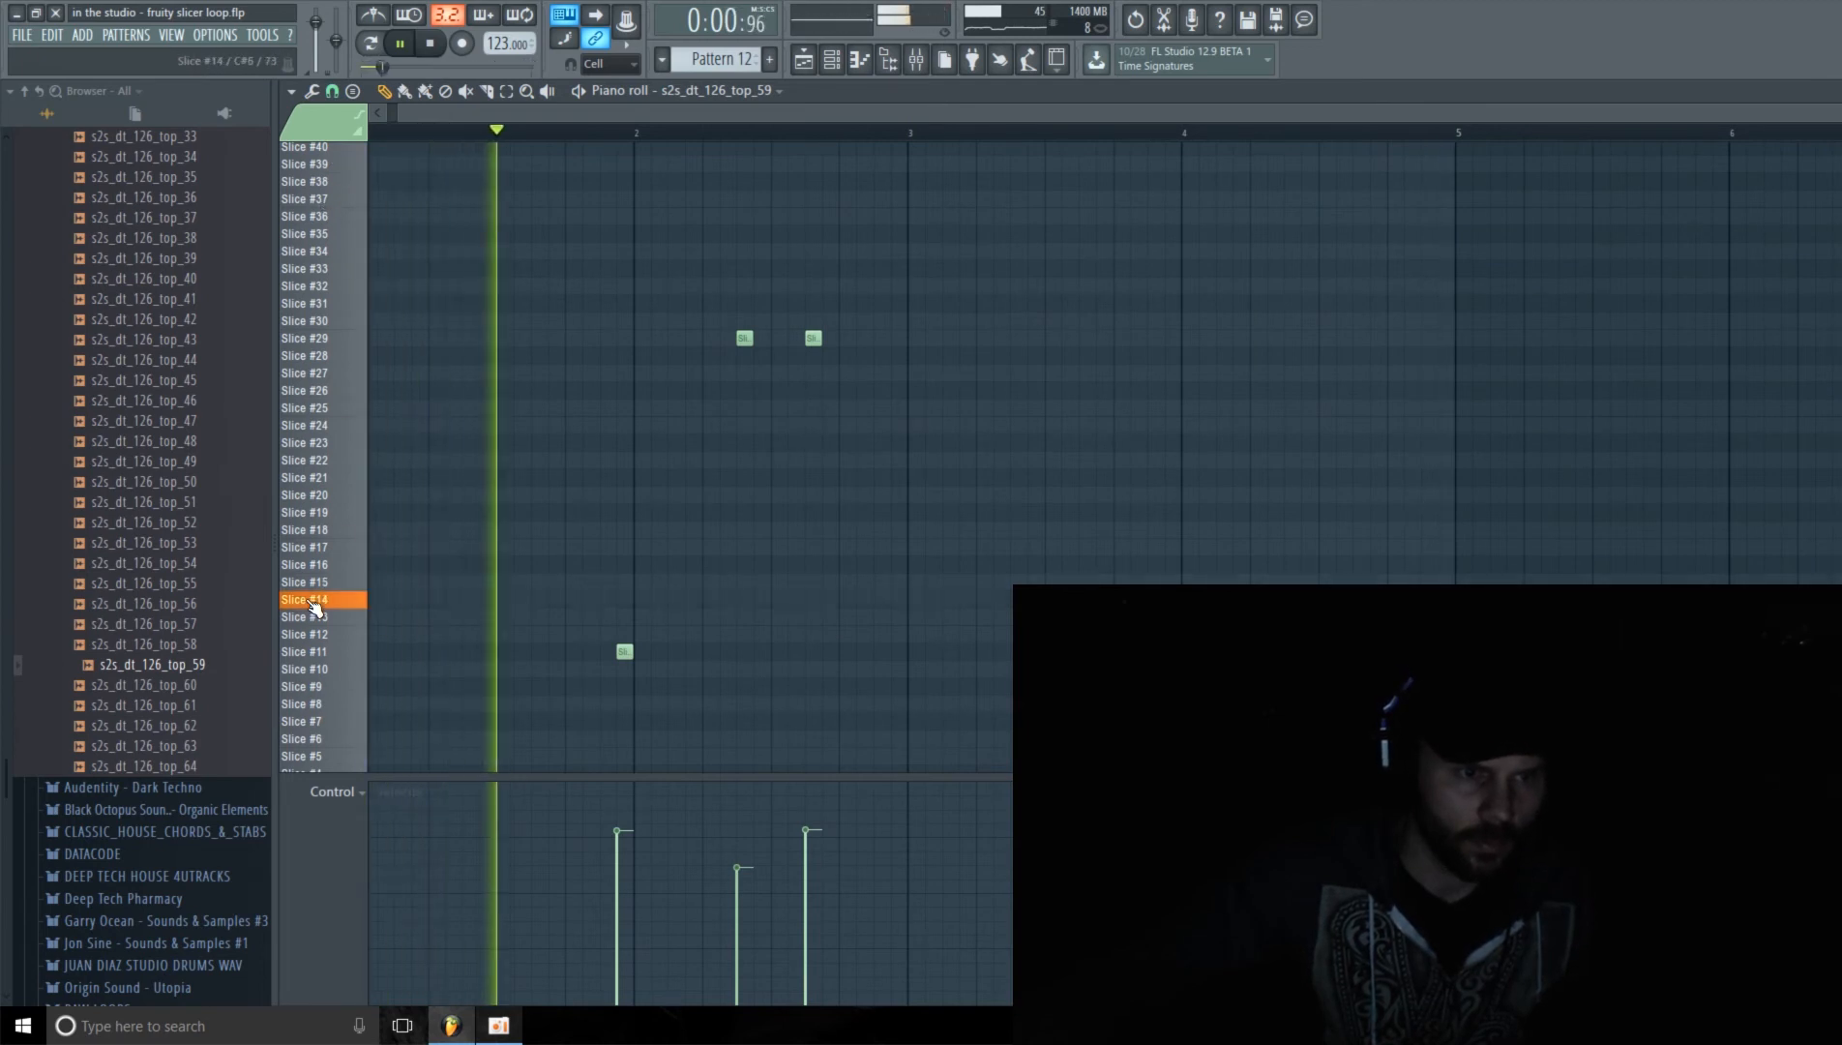
left_click(326, 620)
scroll(334, 725, "down", 2)
scroll(324, 677, "down", 1)
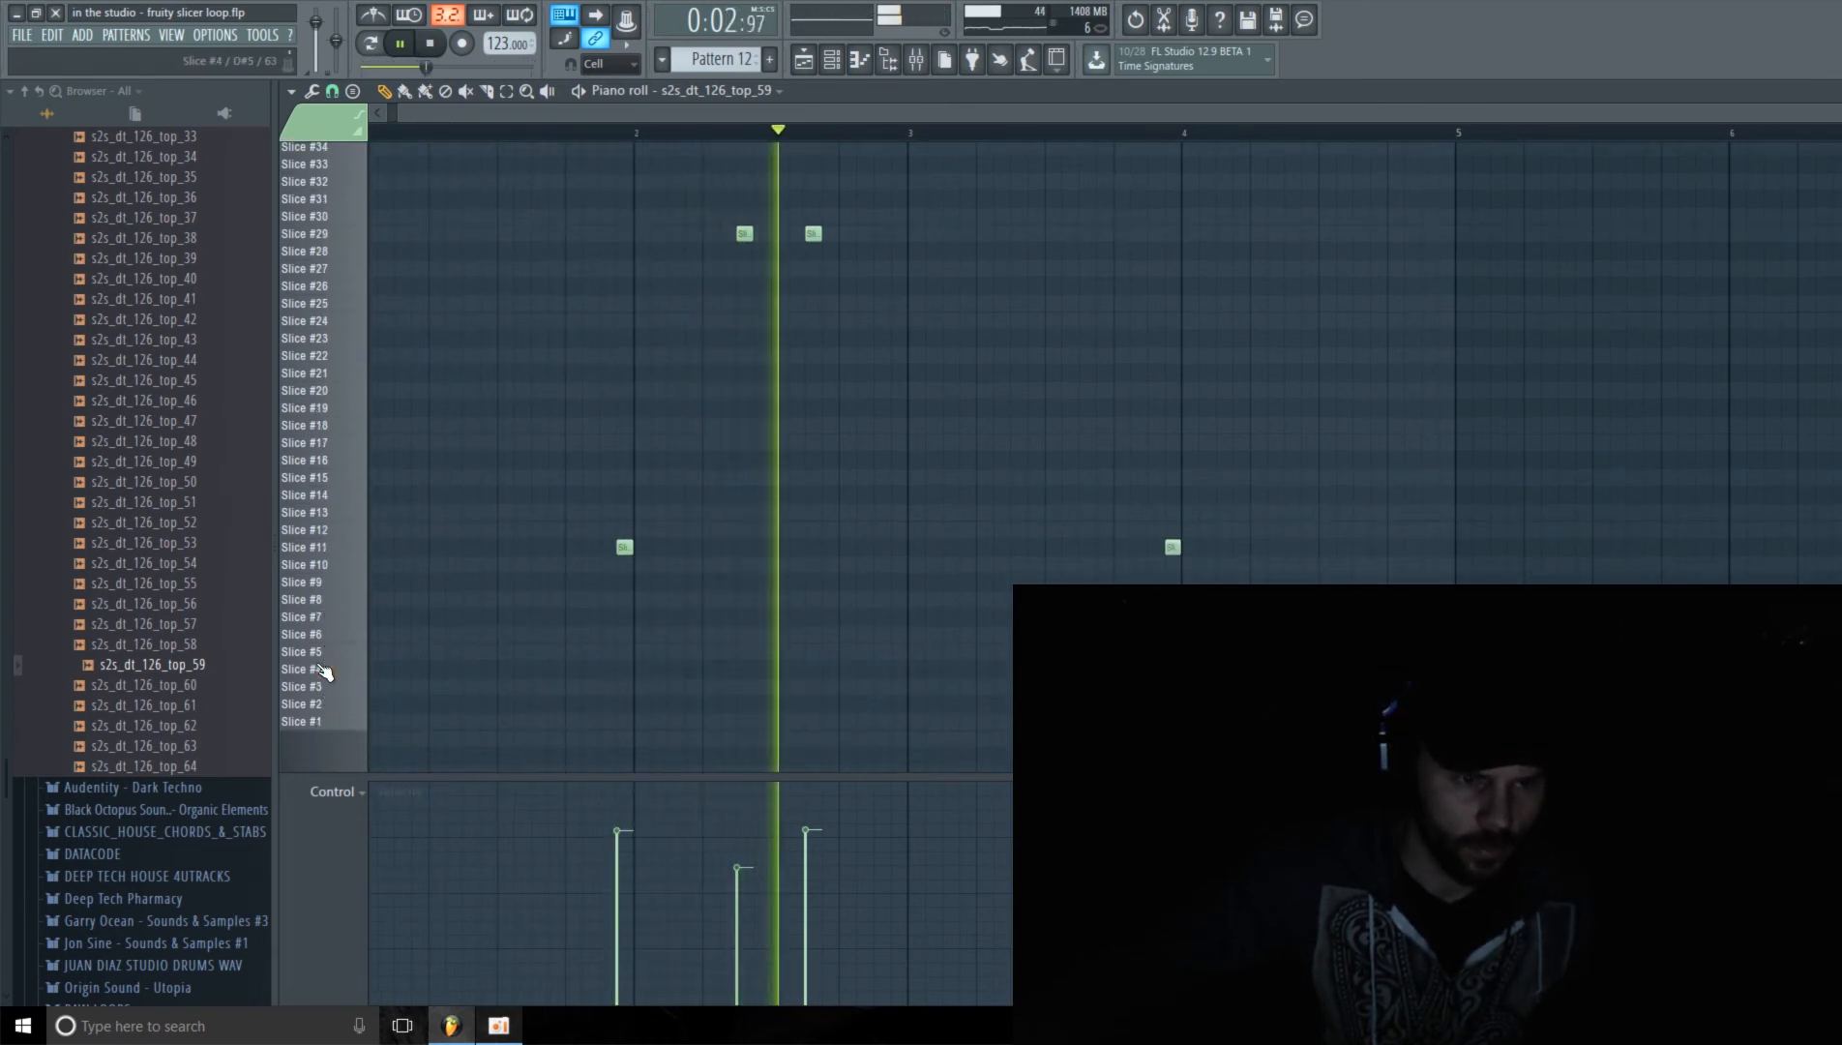
key("space")
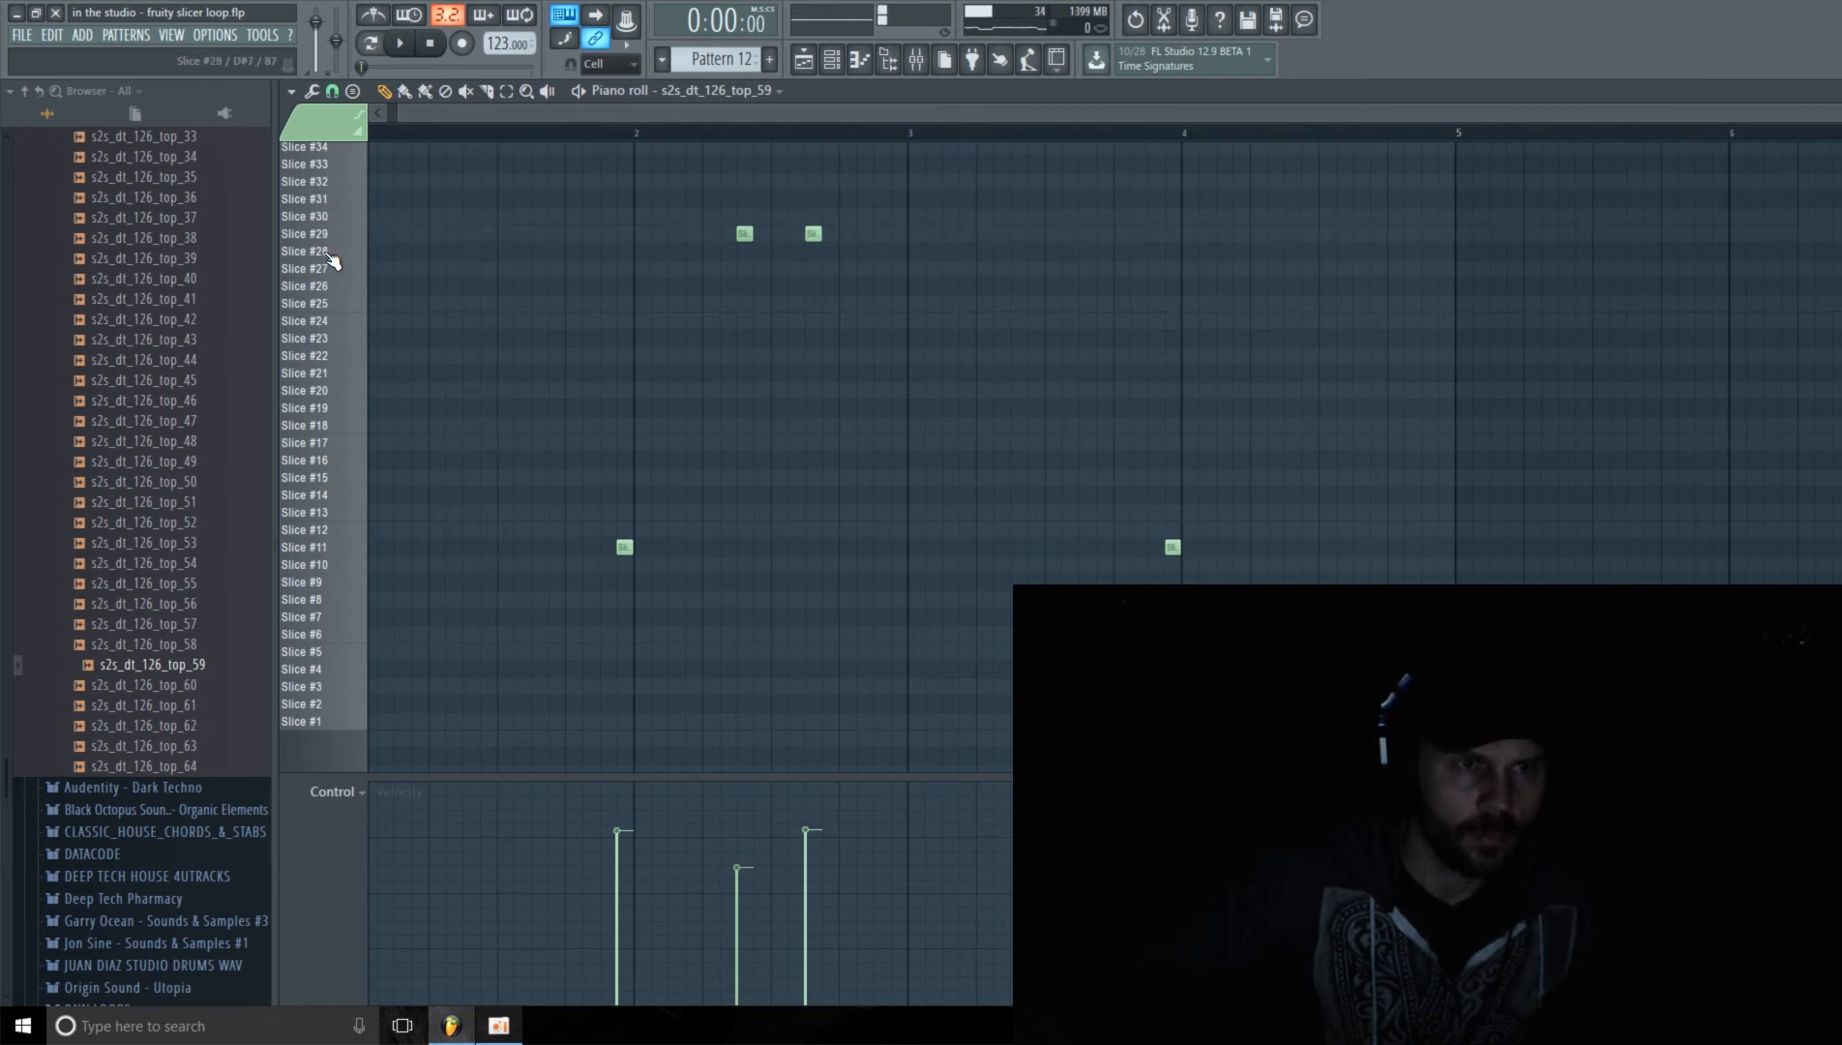
Step: Audition the higher-numbered slices and place two Slice #35 notes in bar 4 at steps 7 and 11
scroll(339, 314, "up", 4)
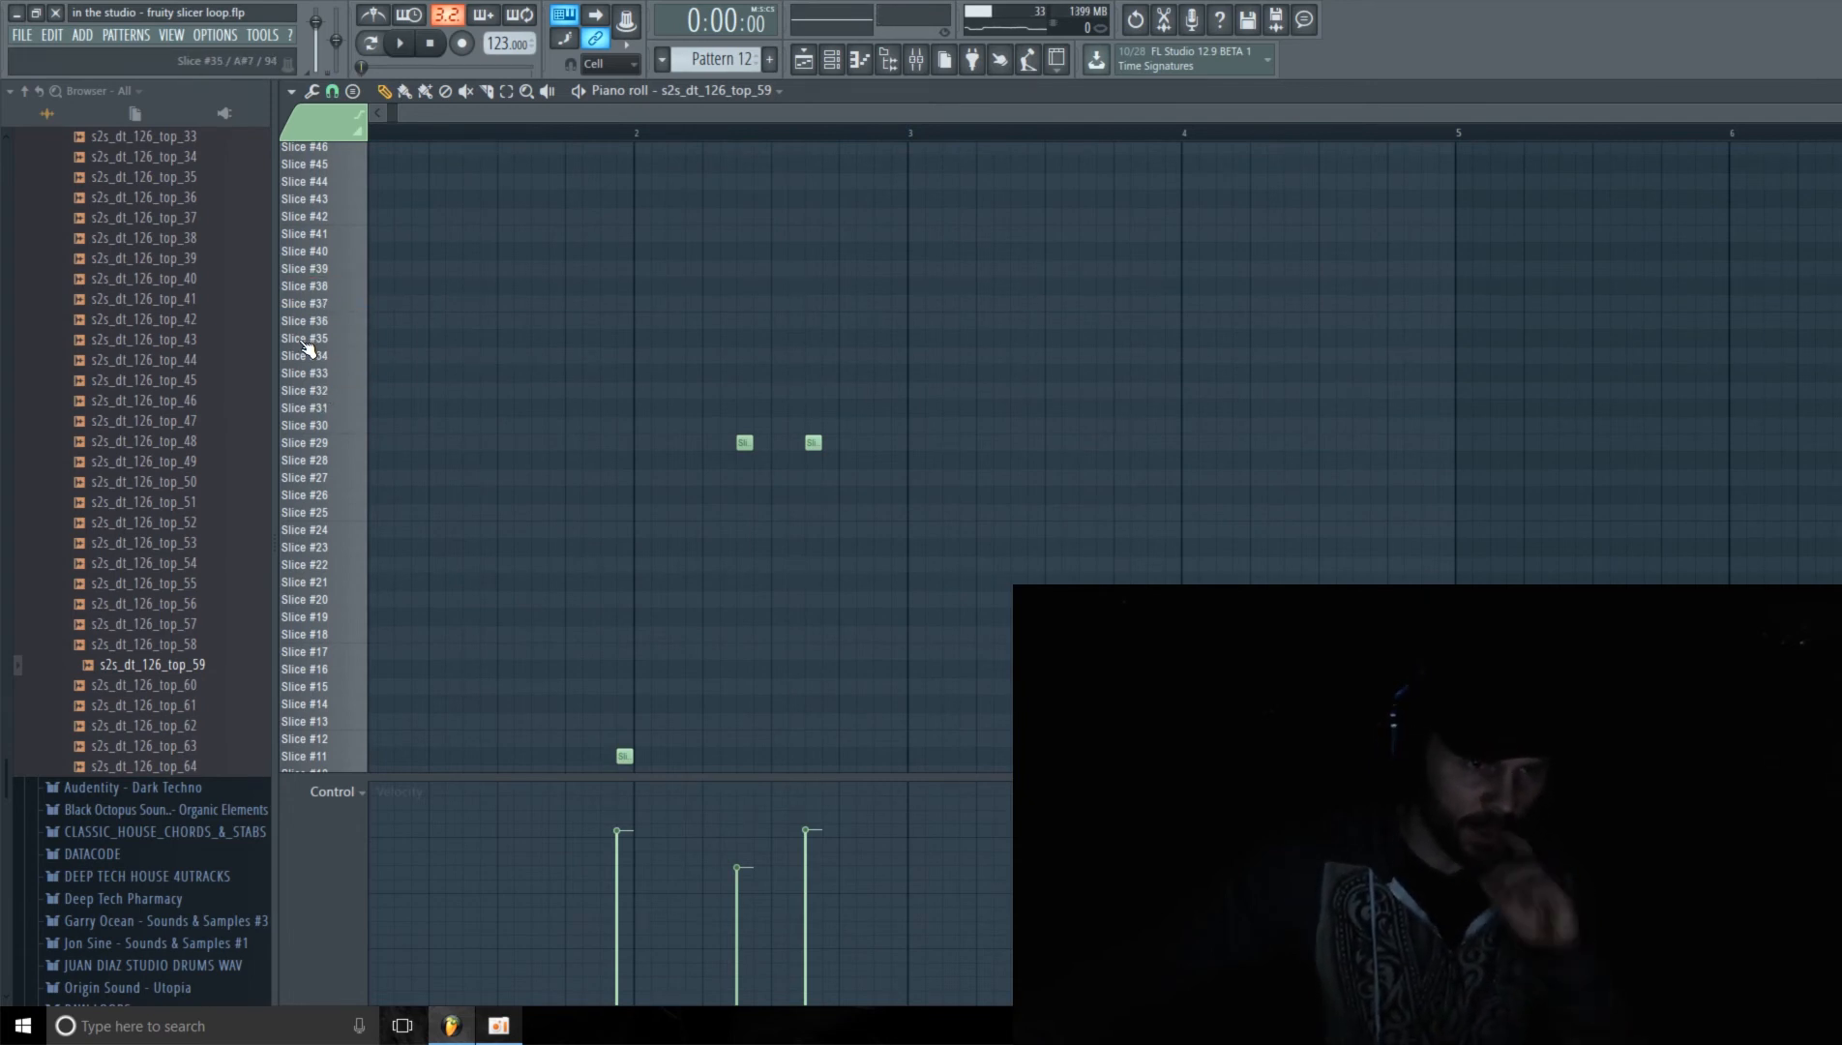
left_click(327, 270)
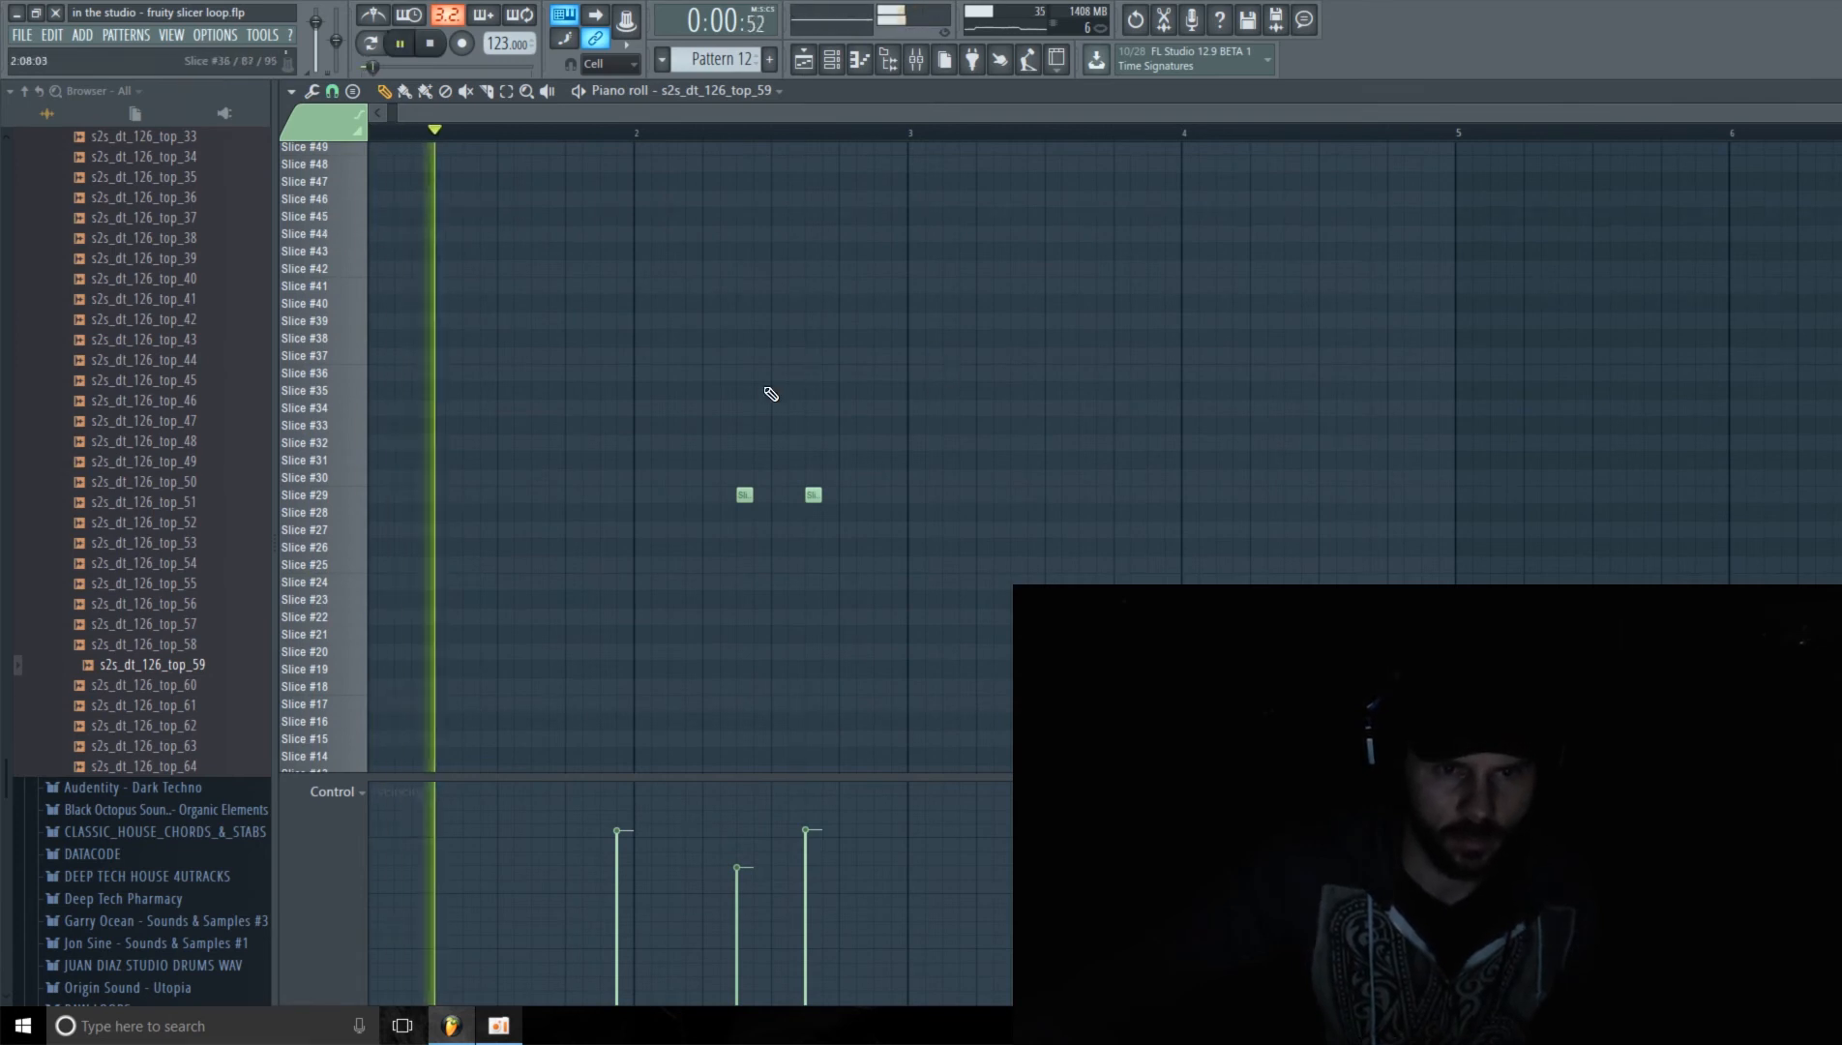
key("space")
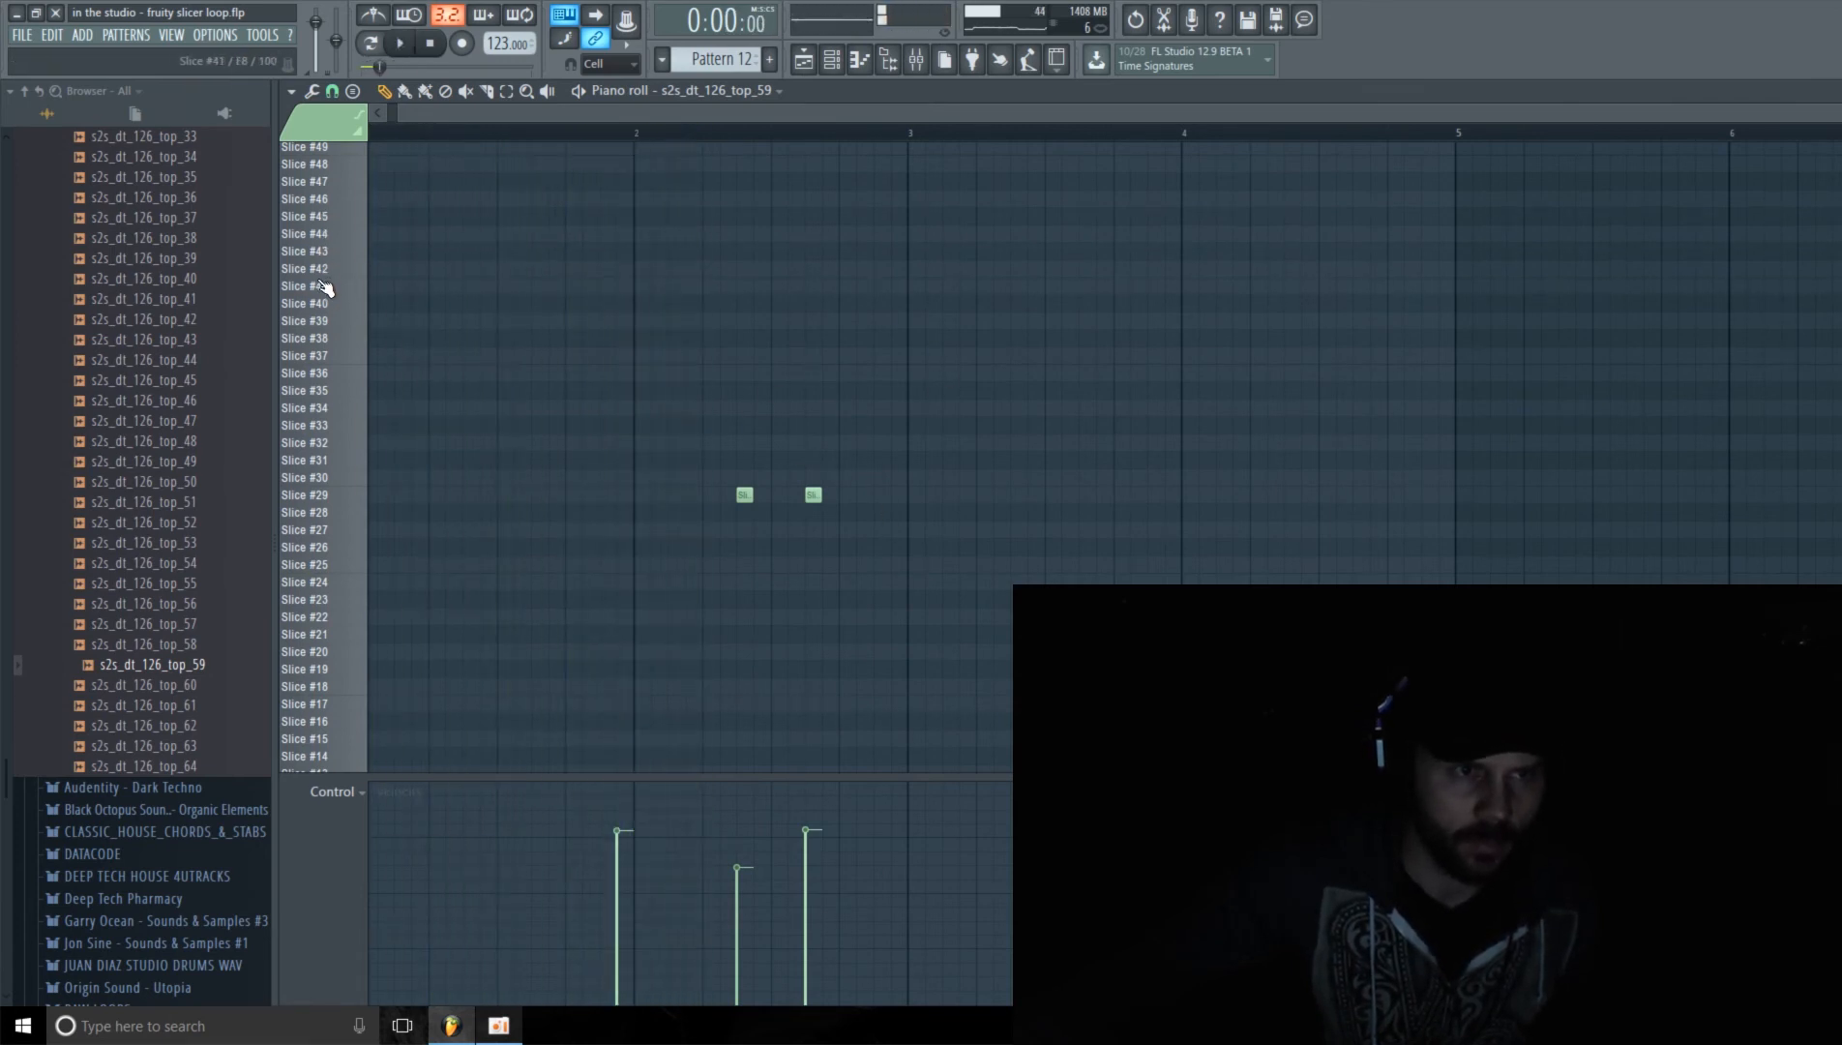
scroll(324, 262, "up", 1)
left_click(314, 219)
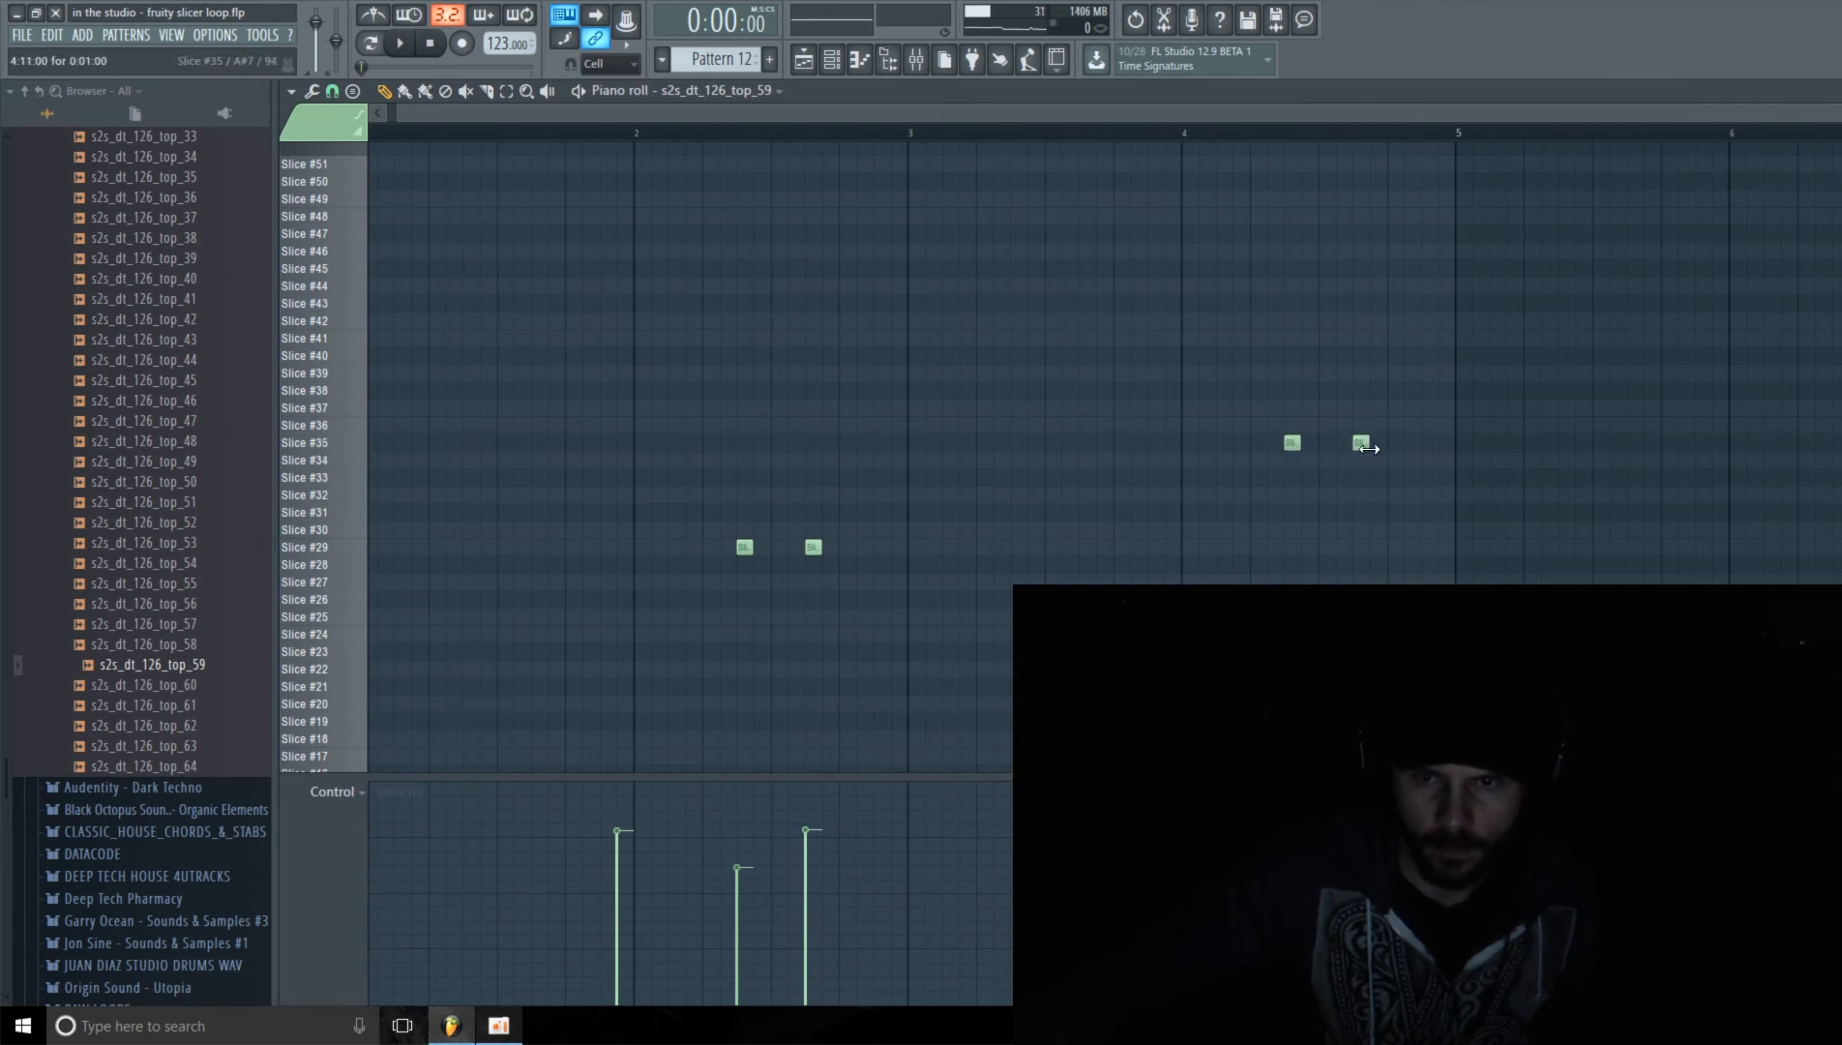
Step: During playback, move the two bar 2 notes to Slice #20, at steps 7 and 10
key("space")
scroll(990, 765, "down", 5)
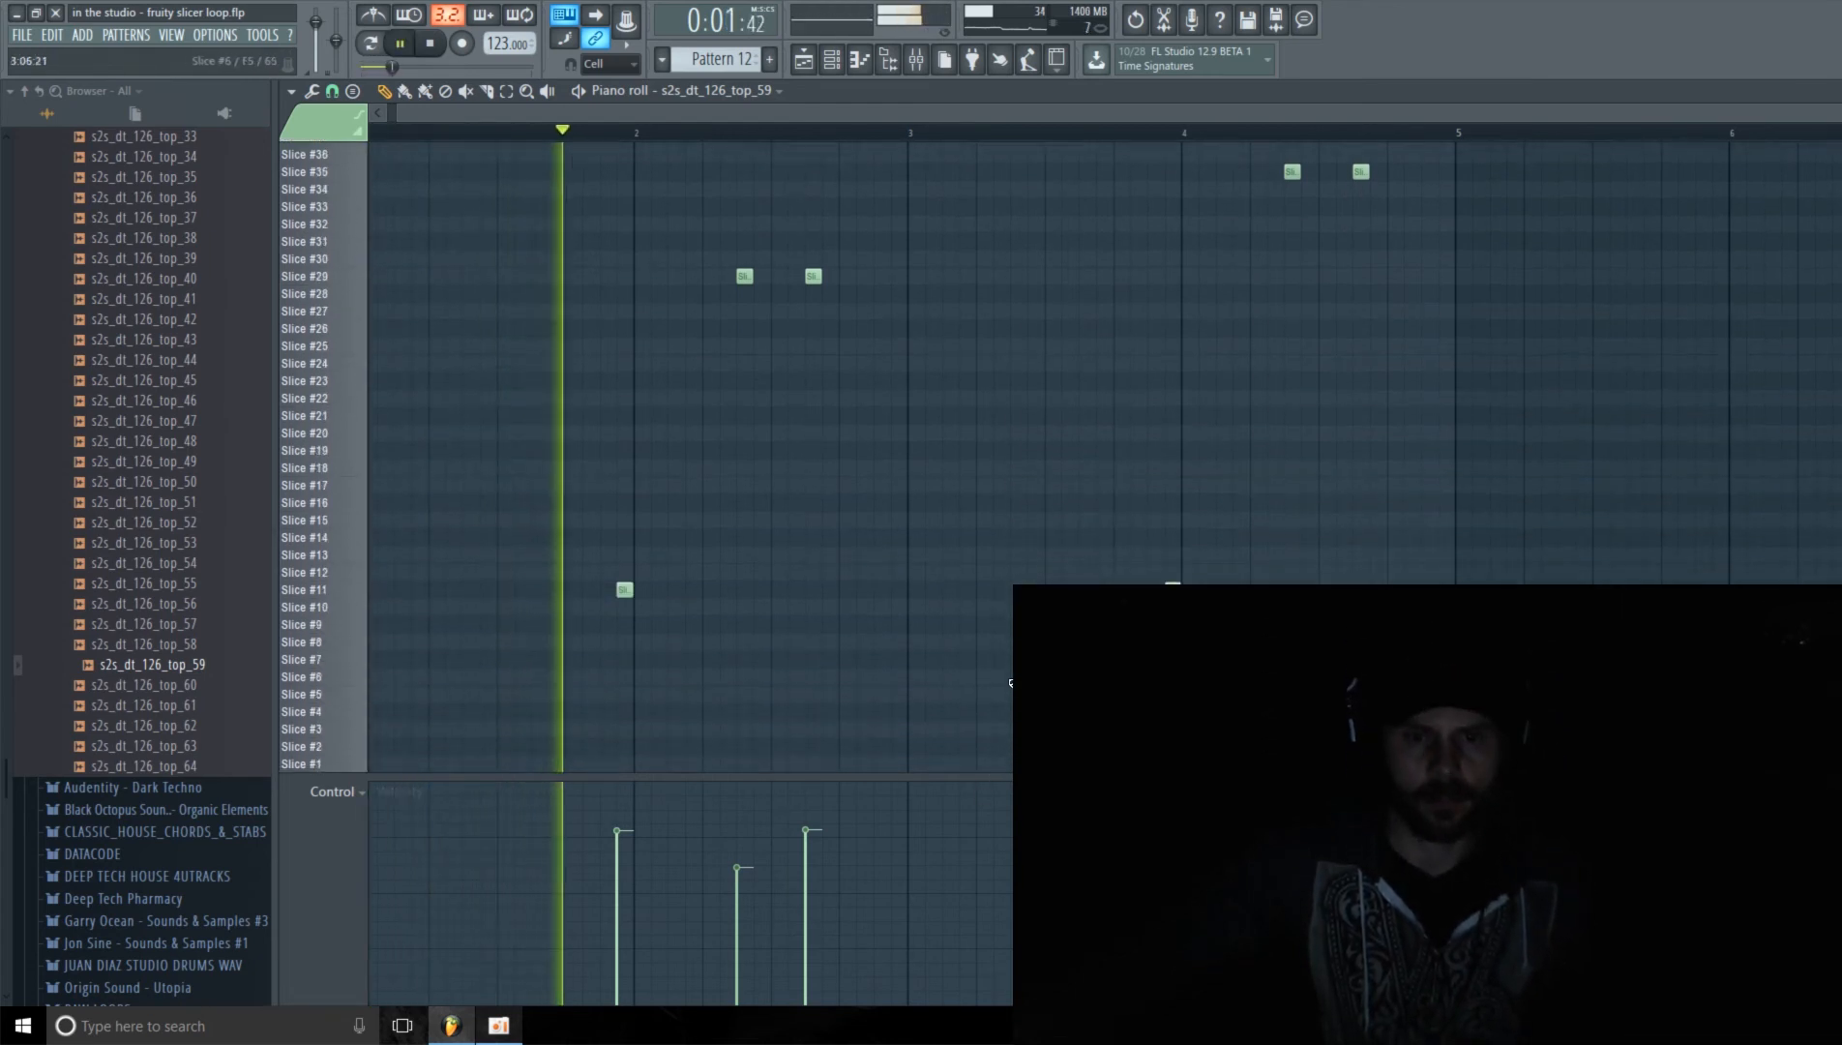
scroll(950, 750, "up", 1)
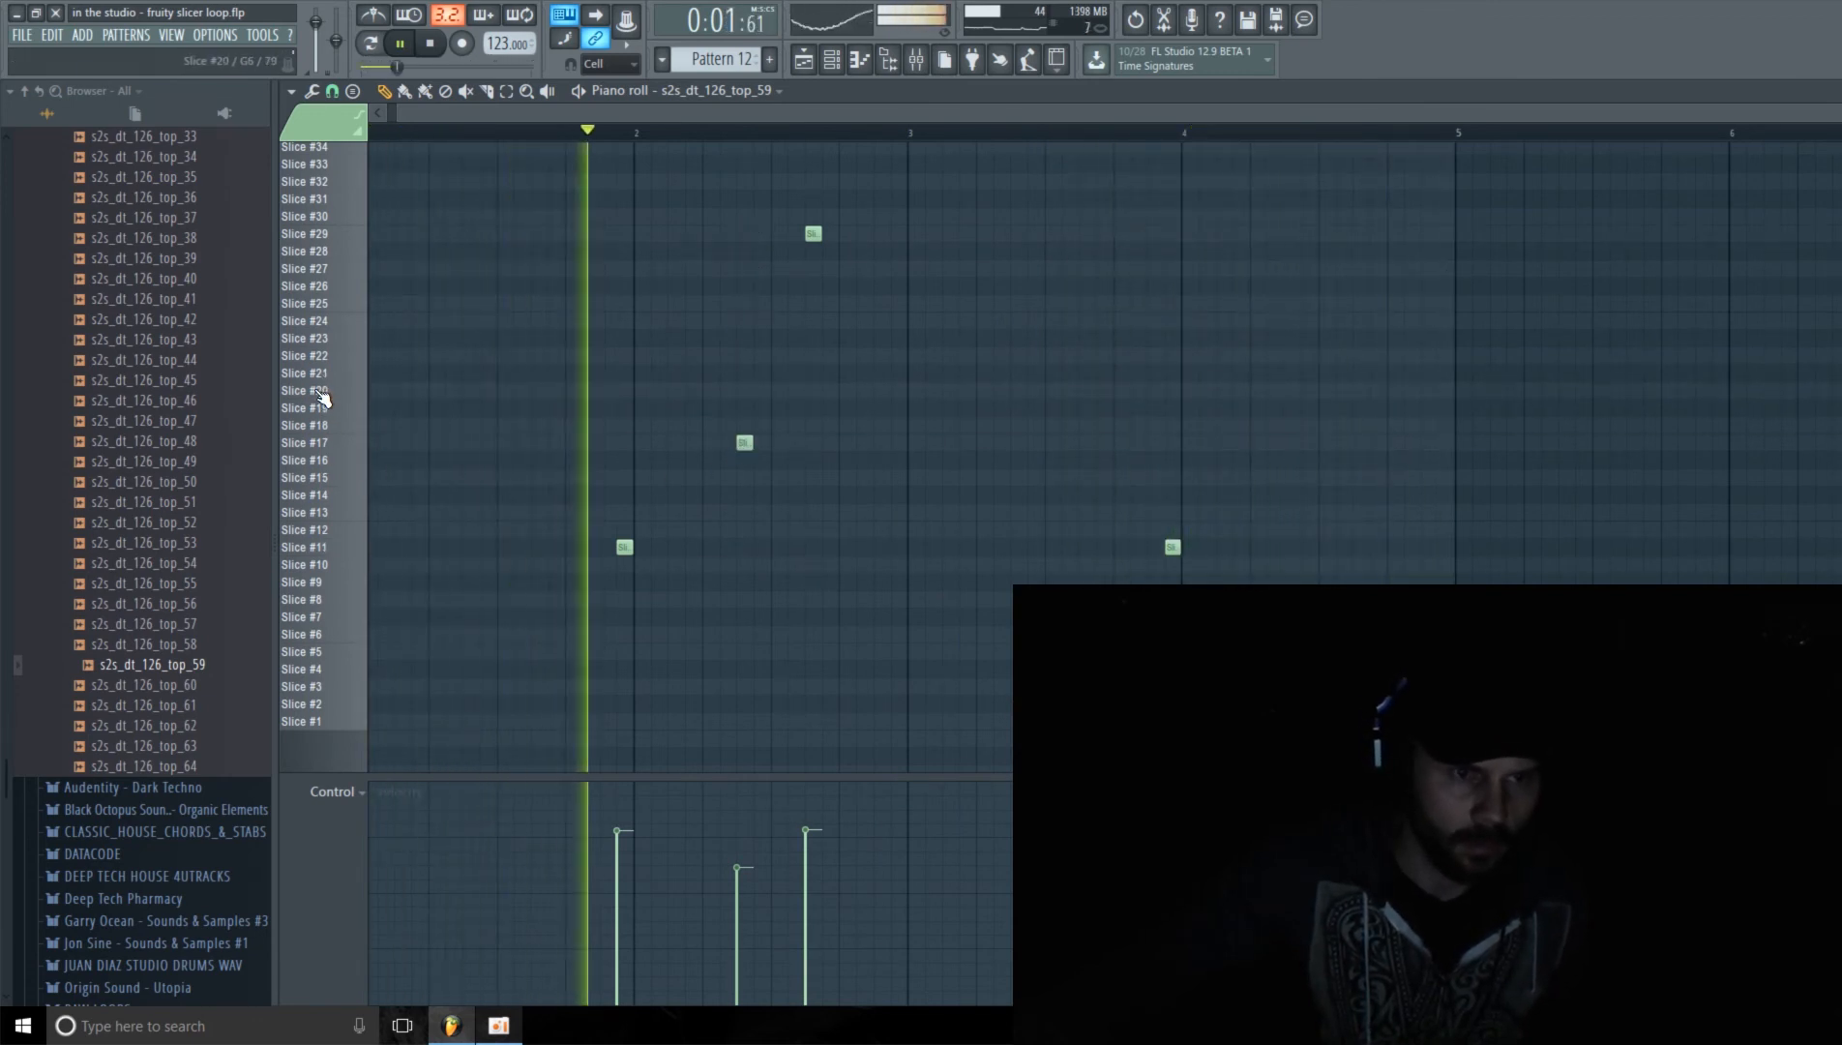
left_click_drag(744, 440, 747, 379)
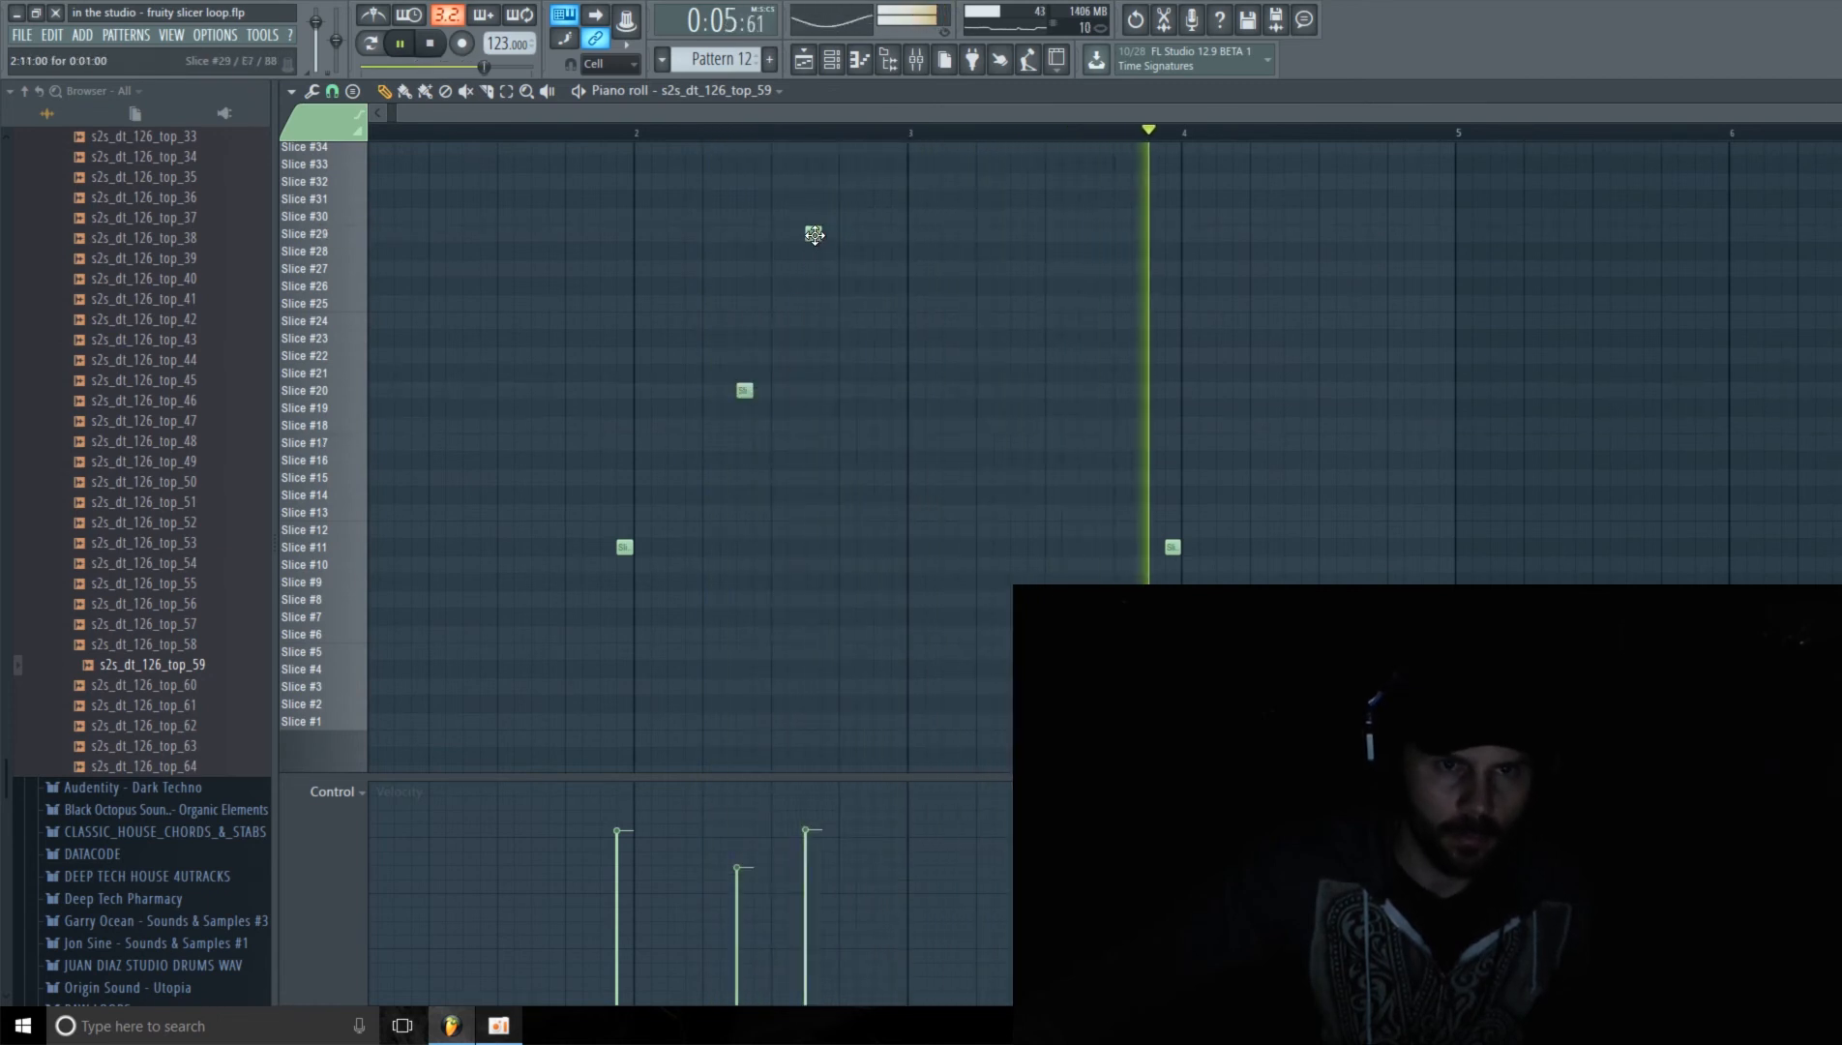
left_click_drag(814, 234, 802, 397)
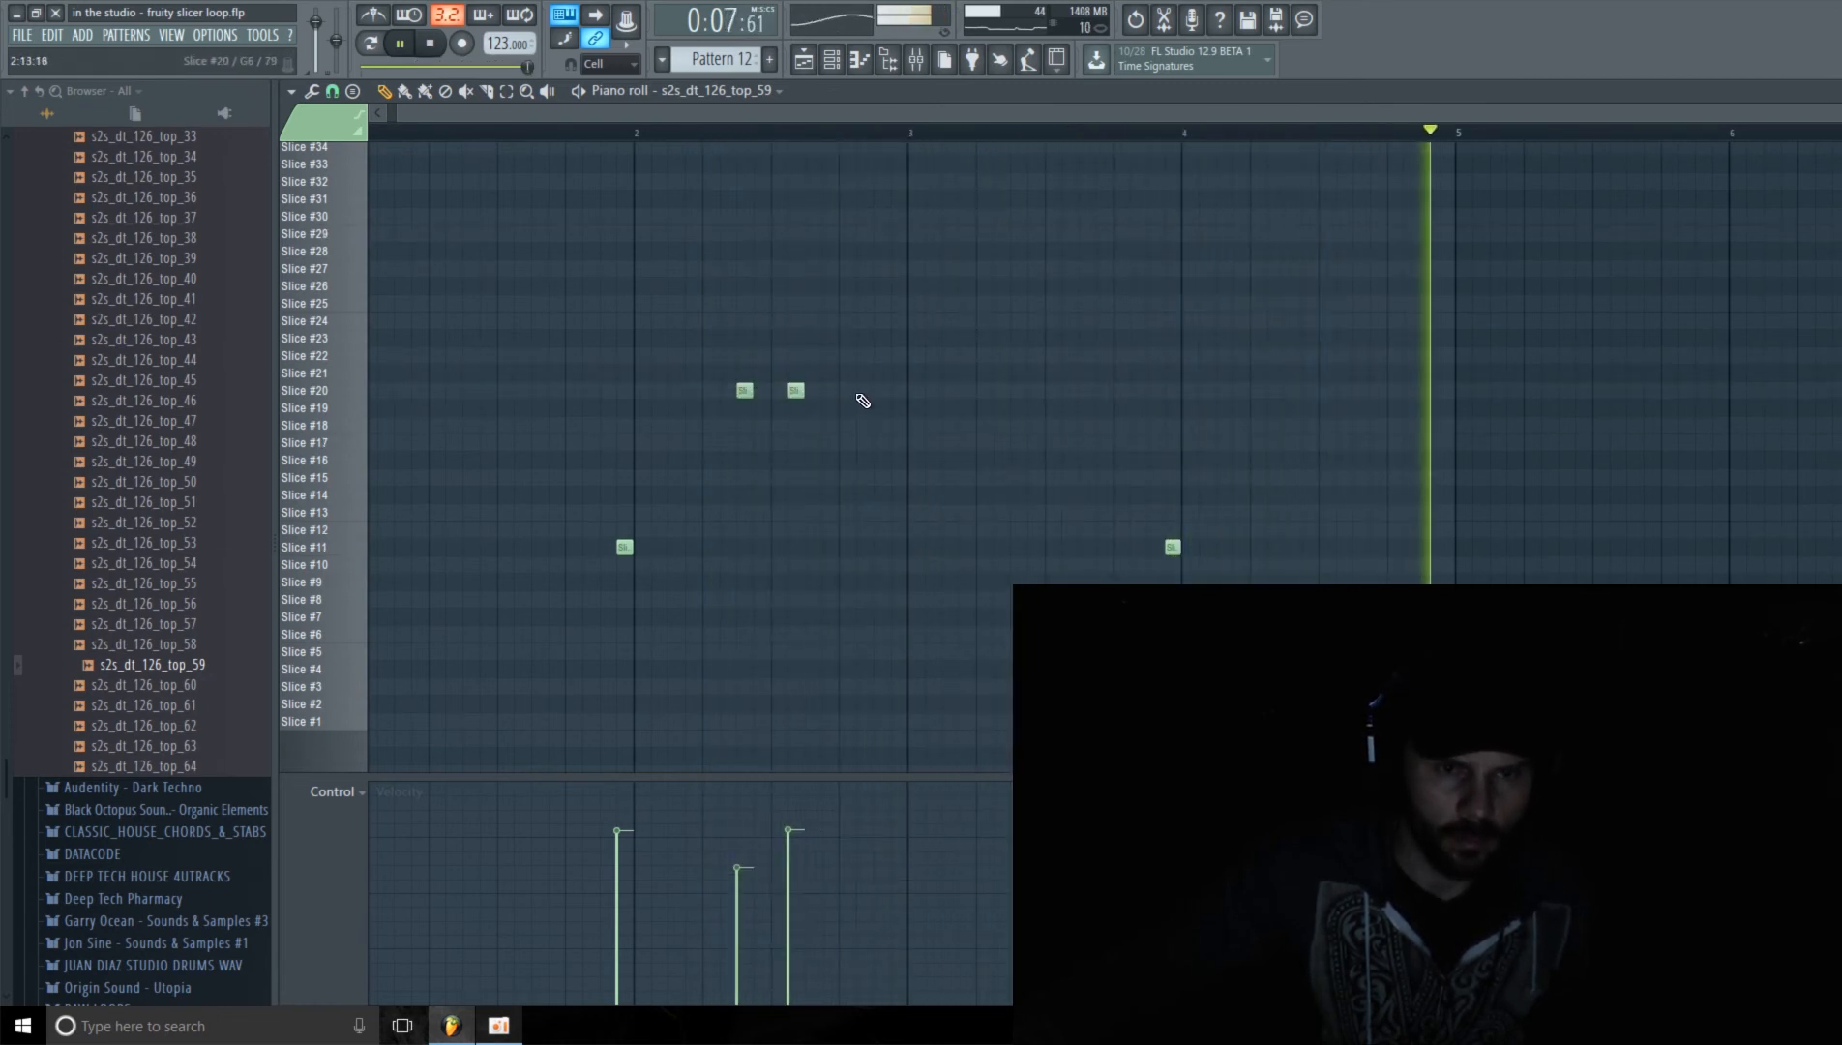
Step: Lower the velocities of the two Slice #20 notes in bar 2 and add a softer Slice #20 note at step 11
left_click(789, 847)
left_click(739, 897)
left_click(787, 874)
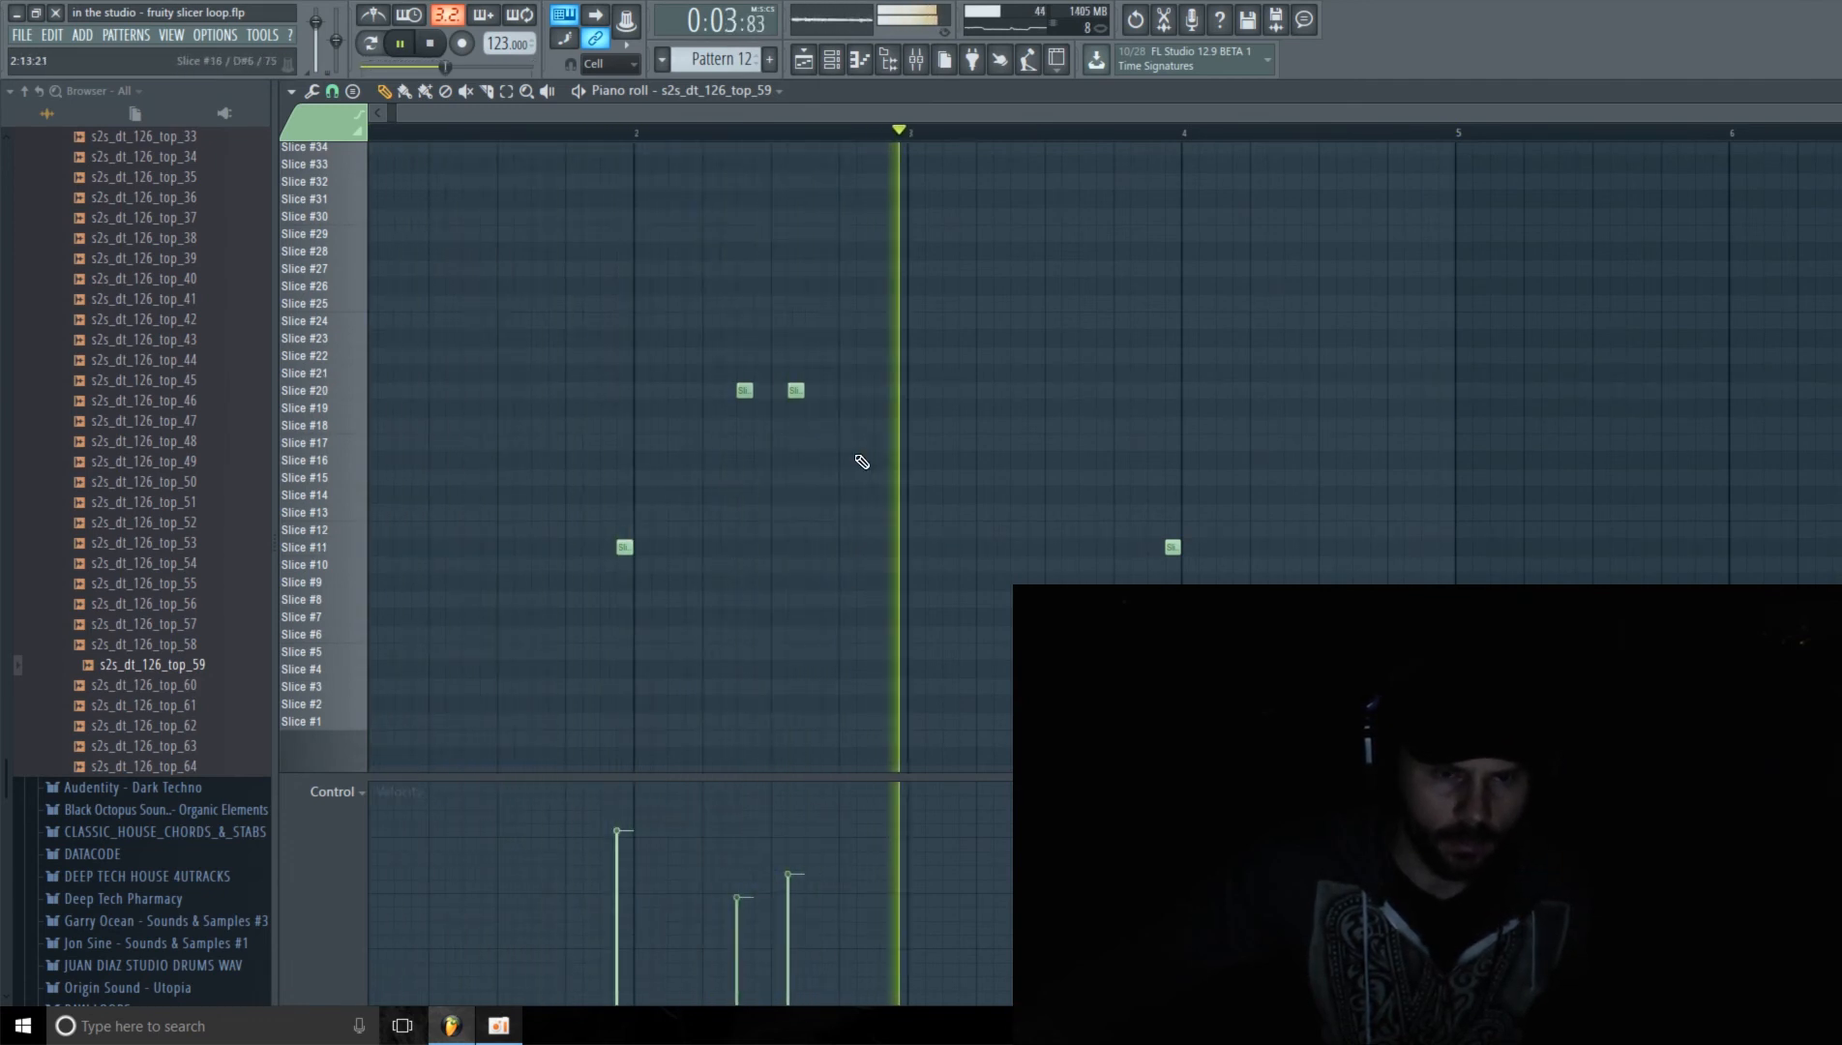
left_click(814, 391)
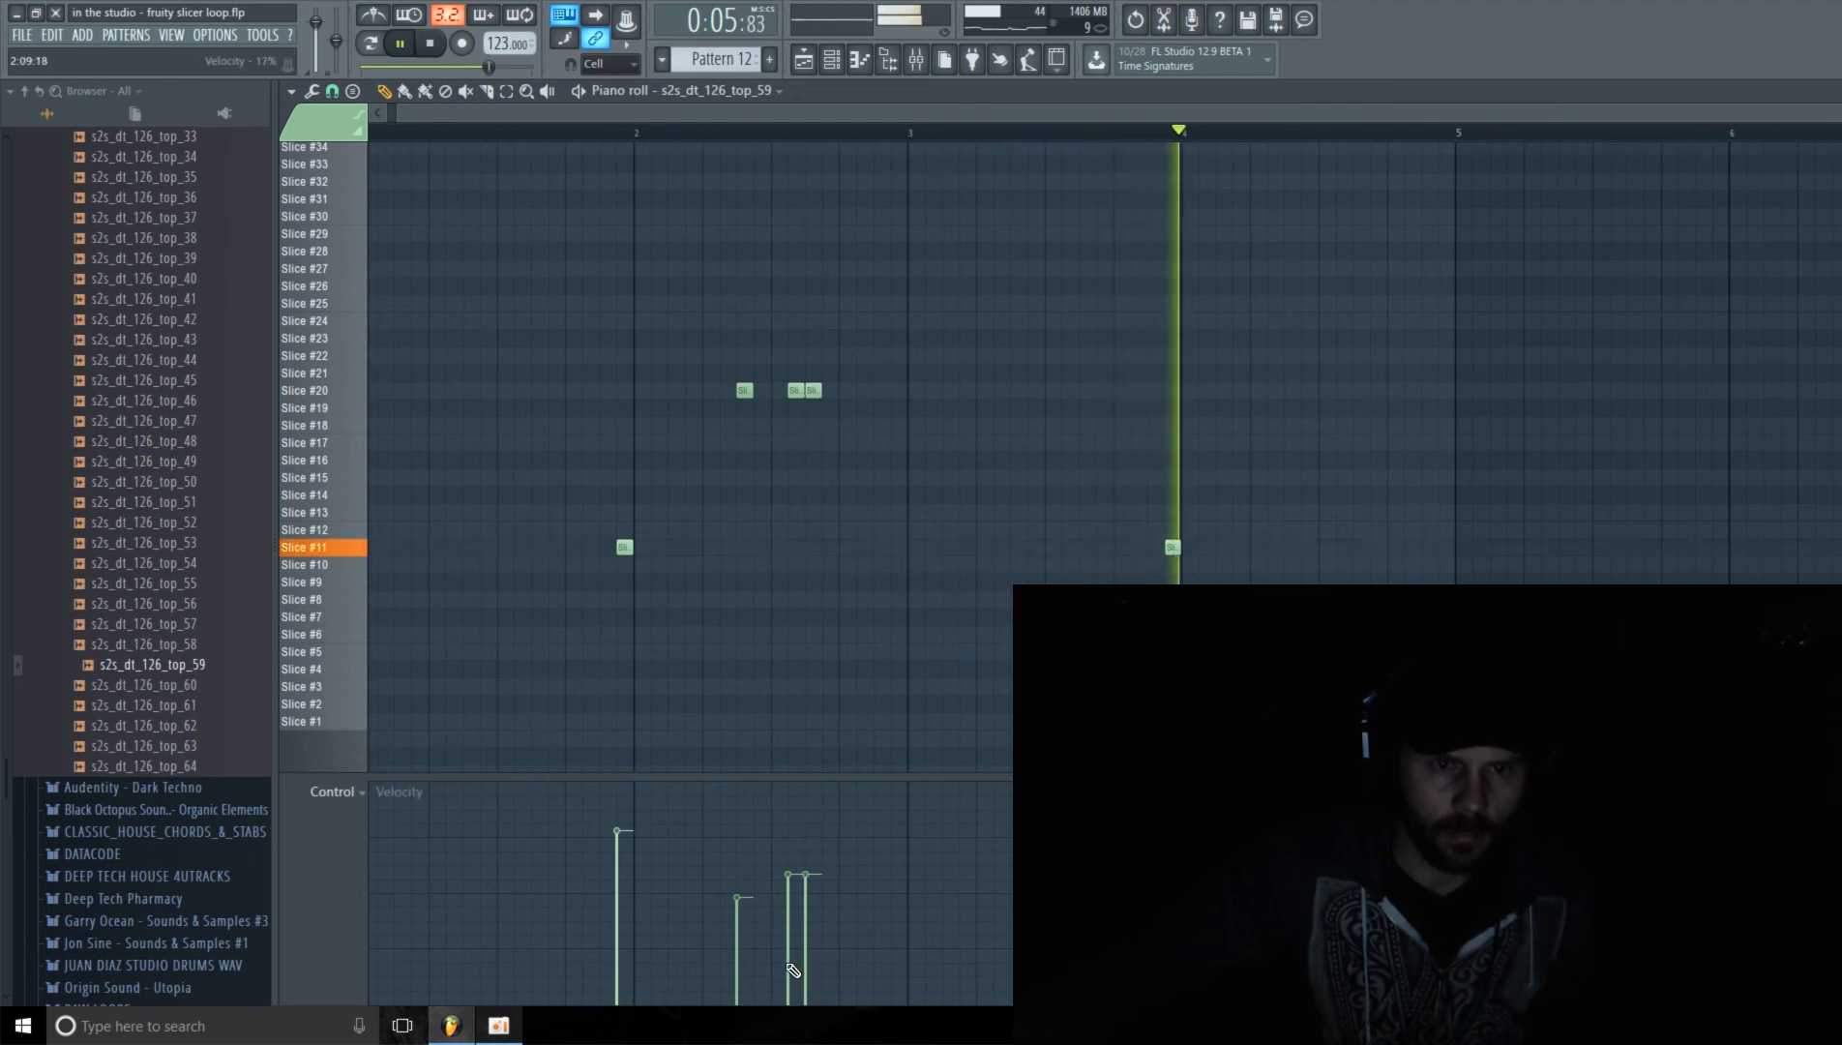
left_click(807, 900)
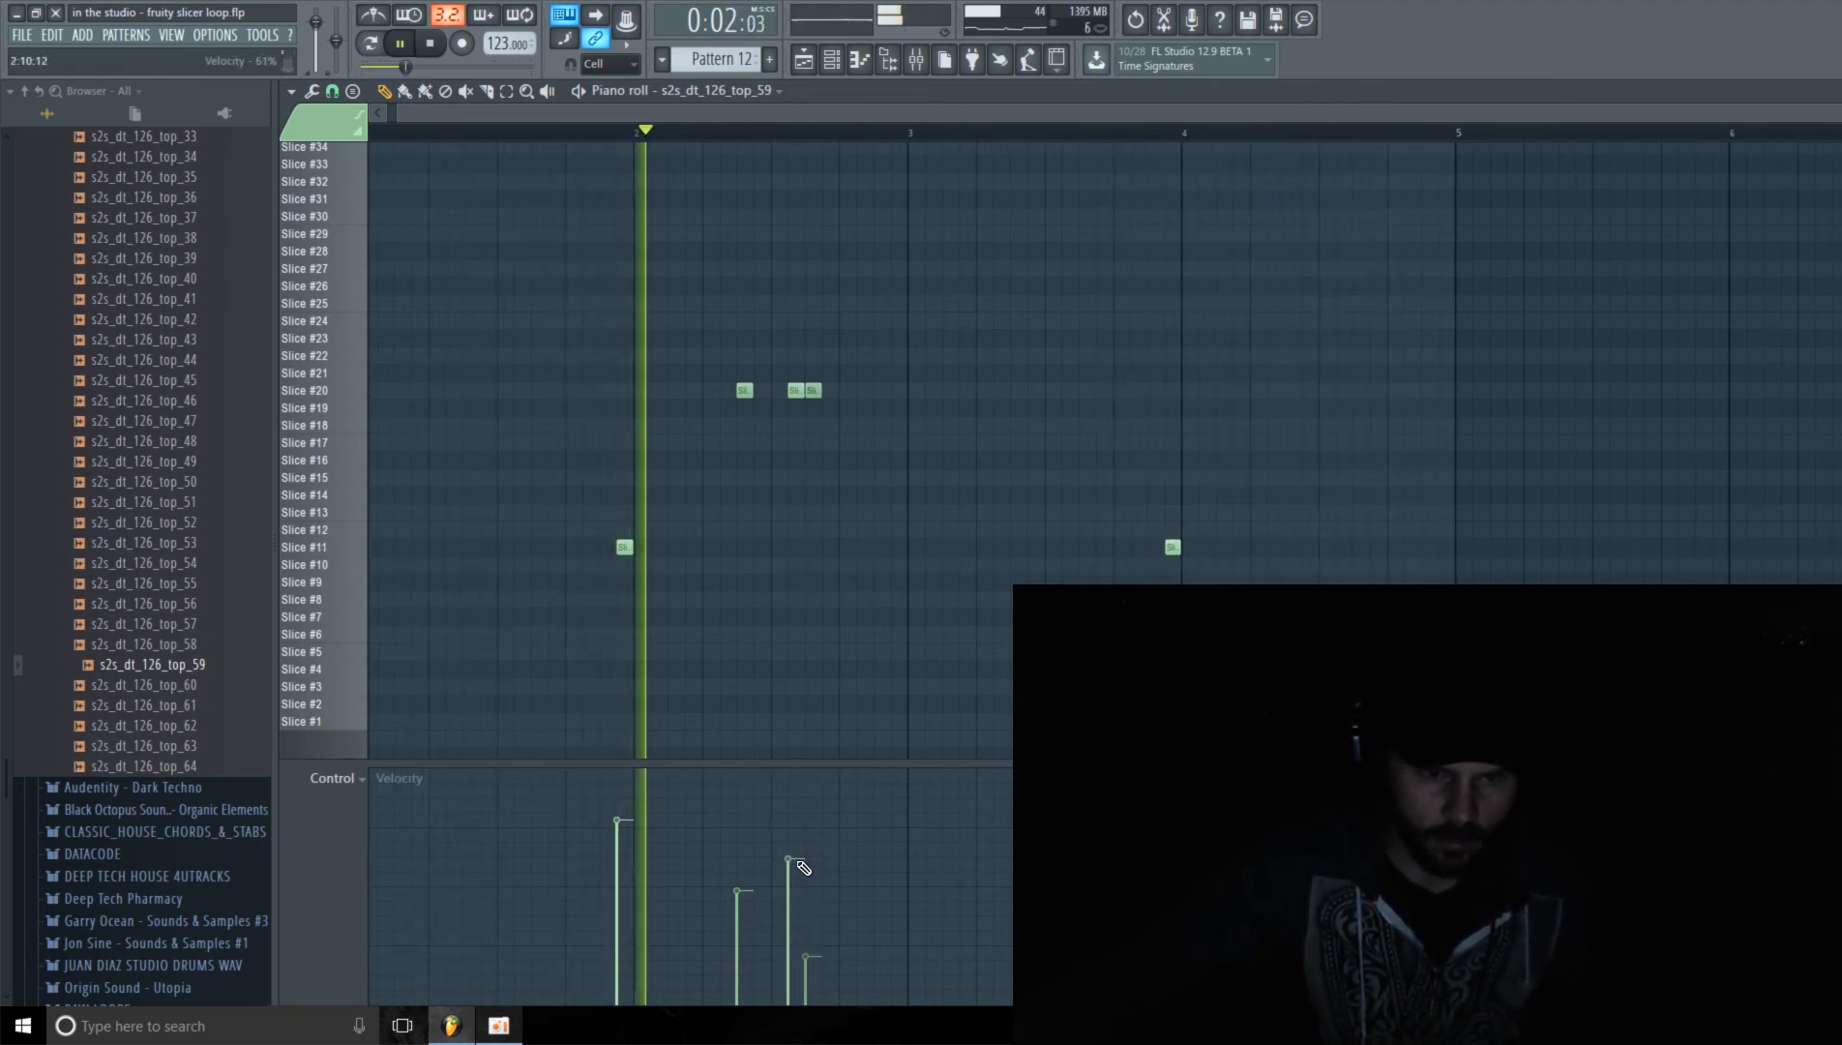
Step: Fine-tune the velocities of the three bar 2 notes and move the step 11 note to Slice #21
left_click(741, 903)
left_click(789, 862)
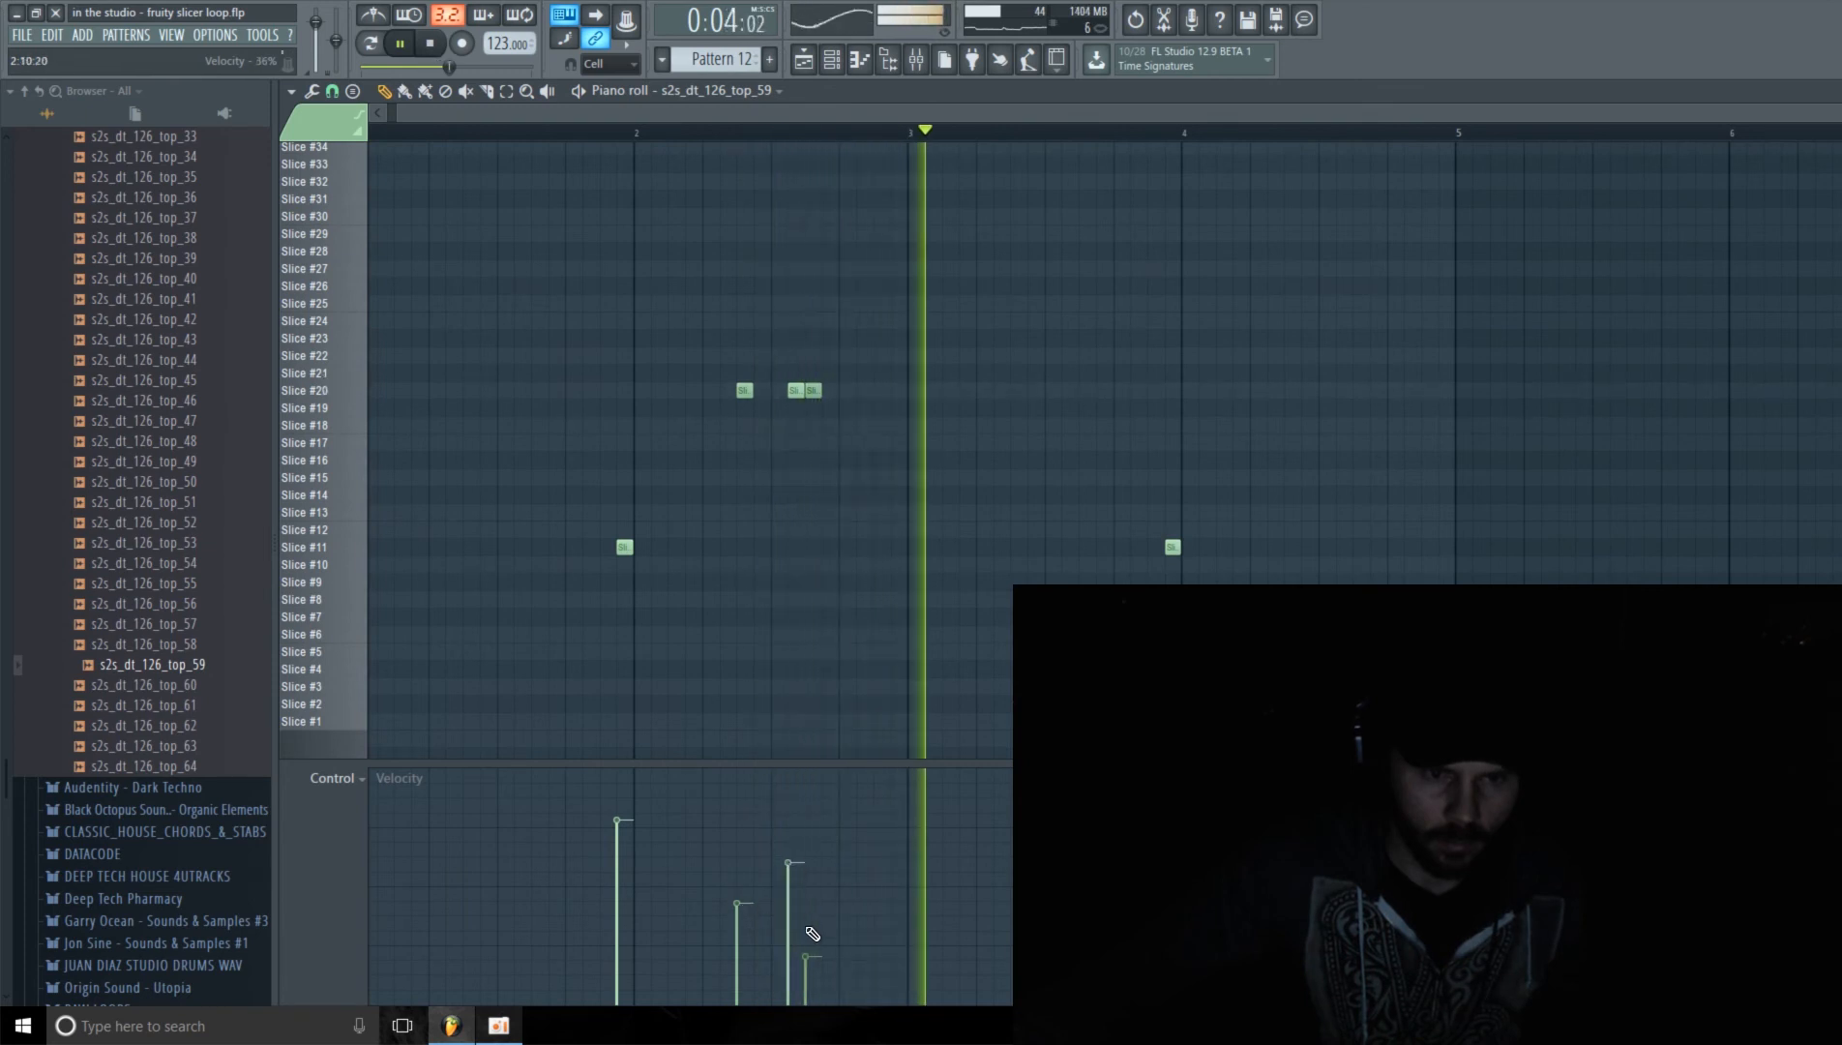
left_click(807, 962)
left_click_drag(825, 761, 825, 749)
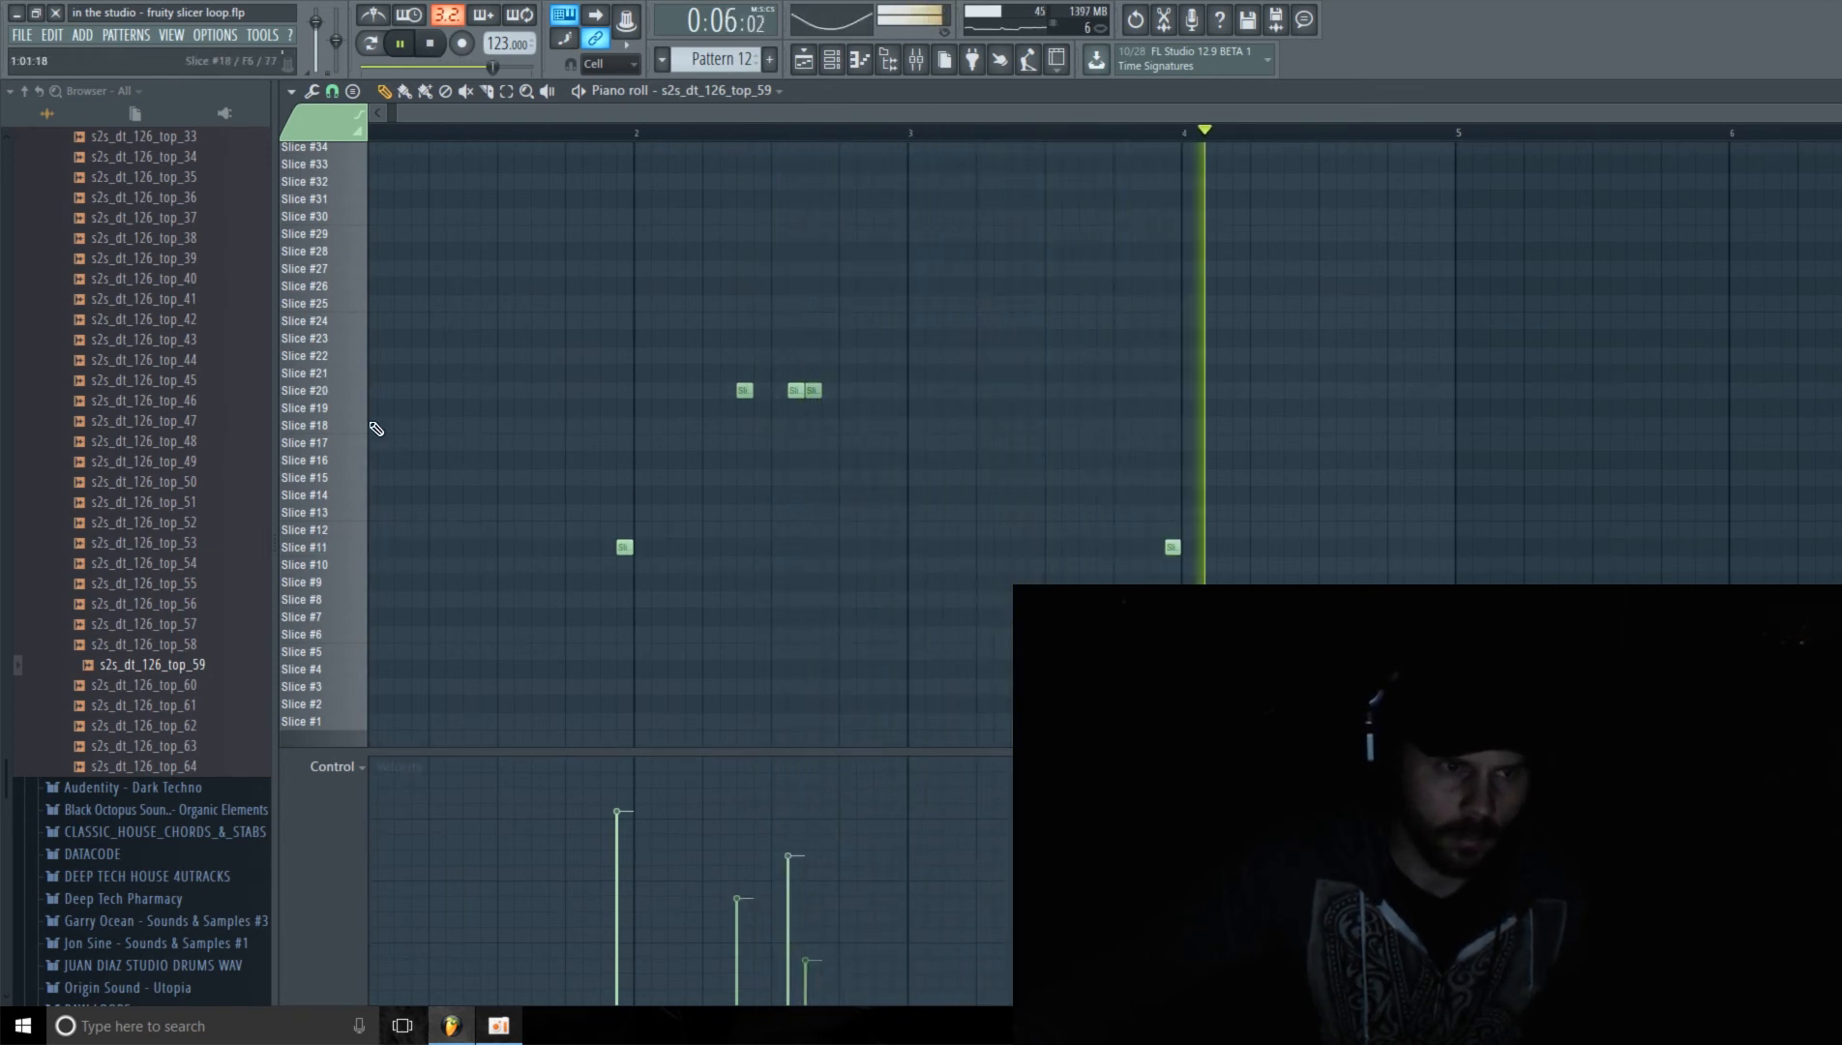
left_click(323, 392)
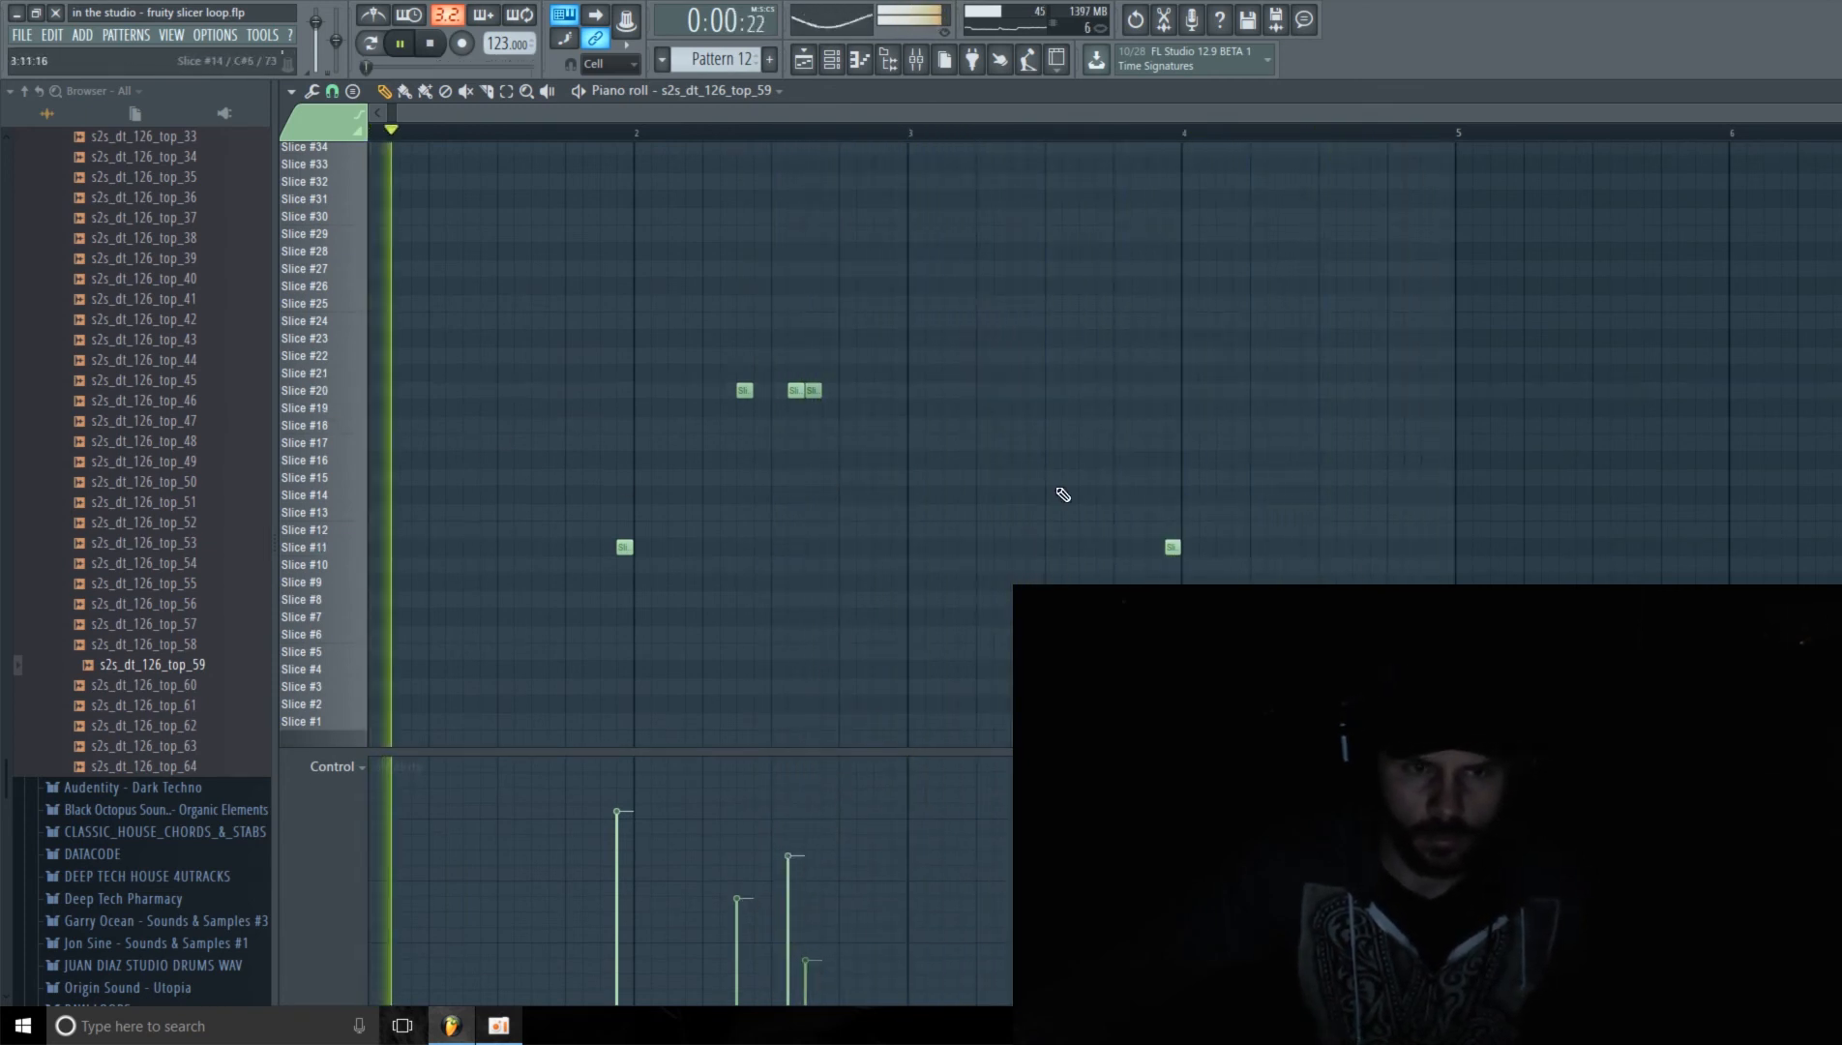
scroll(1580, 118, "right", 1)
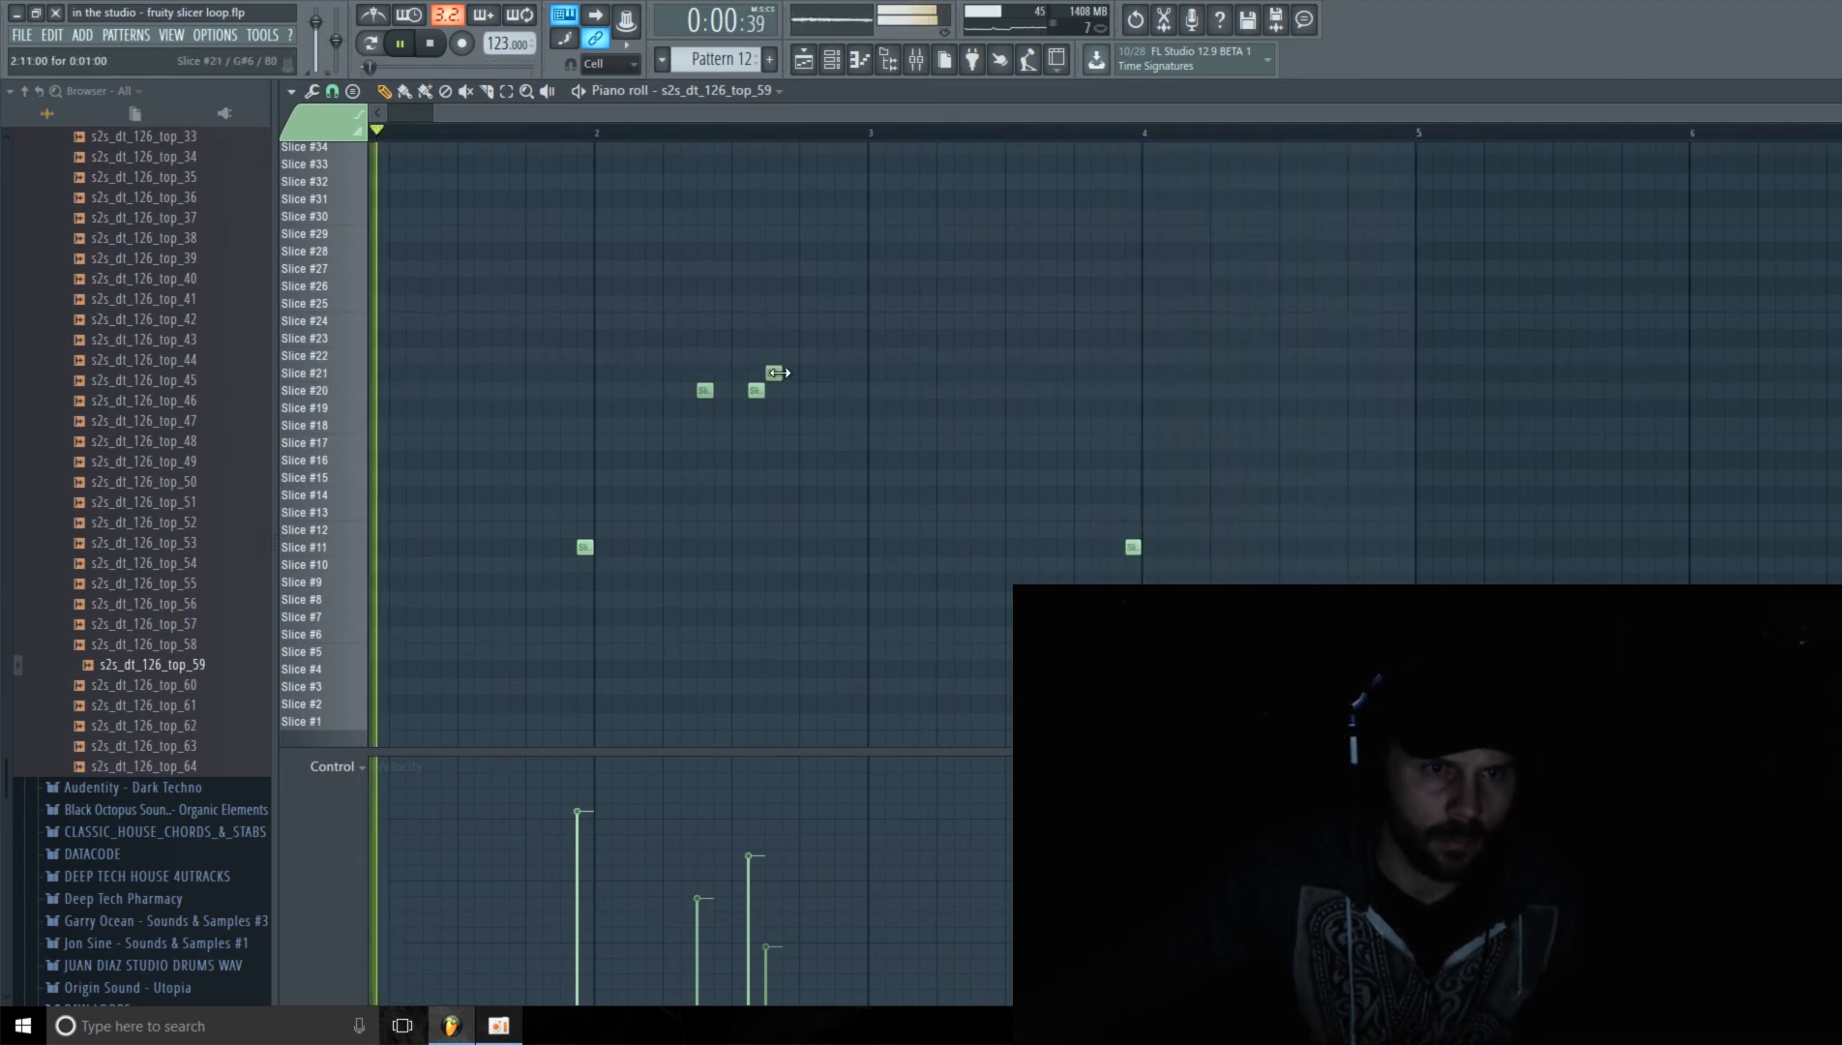
Step: Add two Slice #29 notes in bar 4 at steps 14 and 15, and move the first Slice #35 note to step 8
scroll(1266, 518, "up", 3)
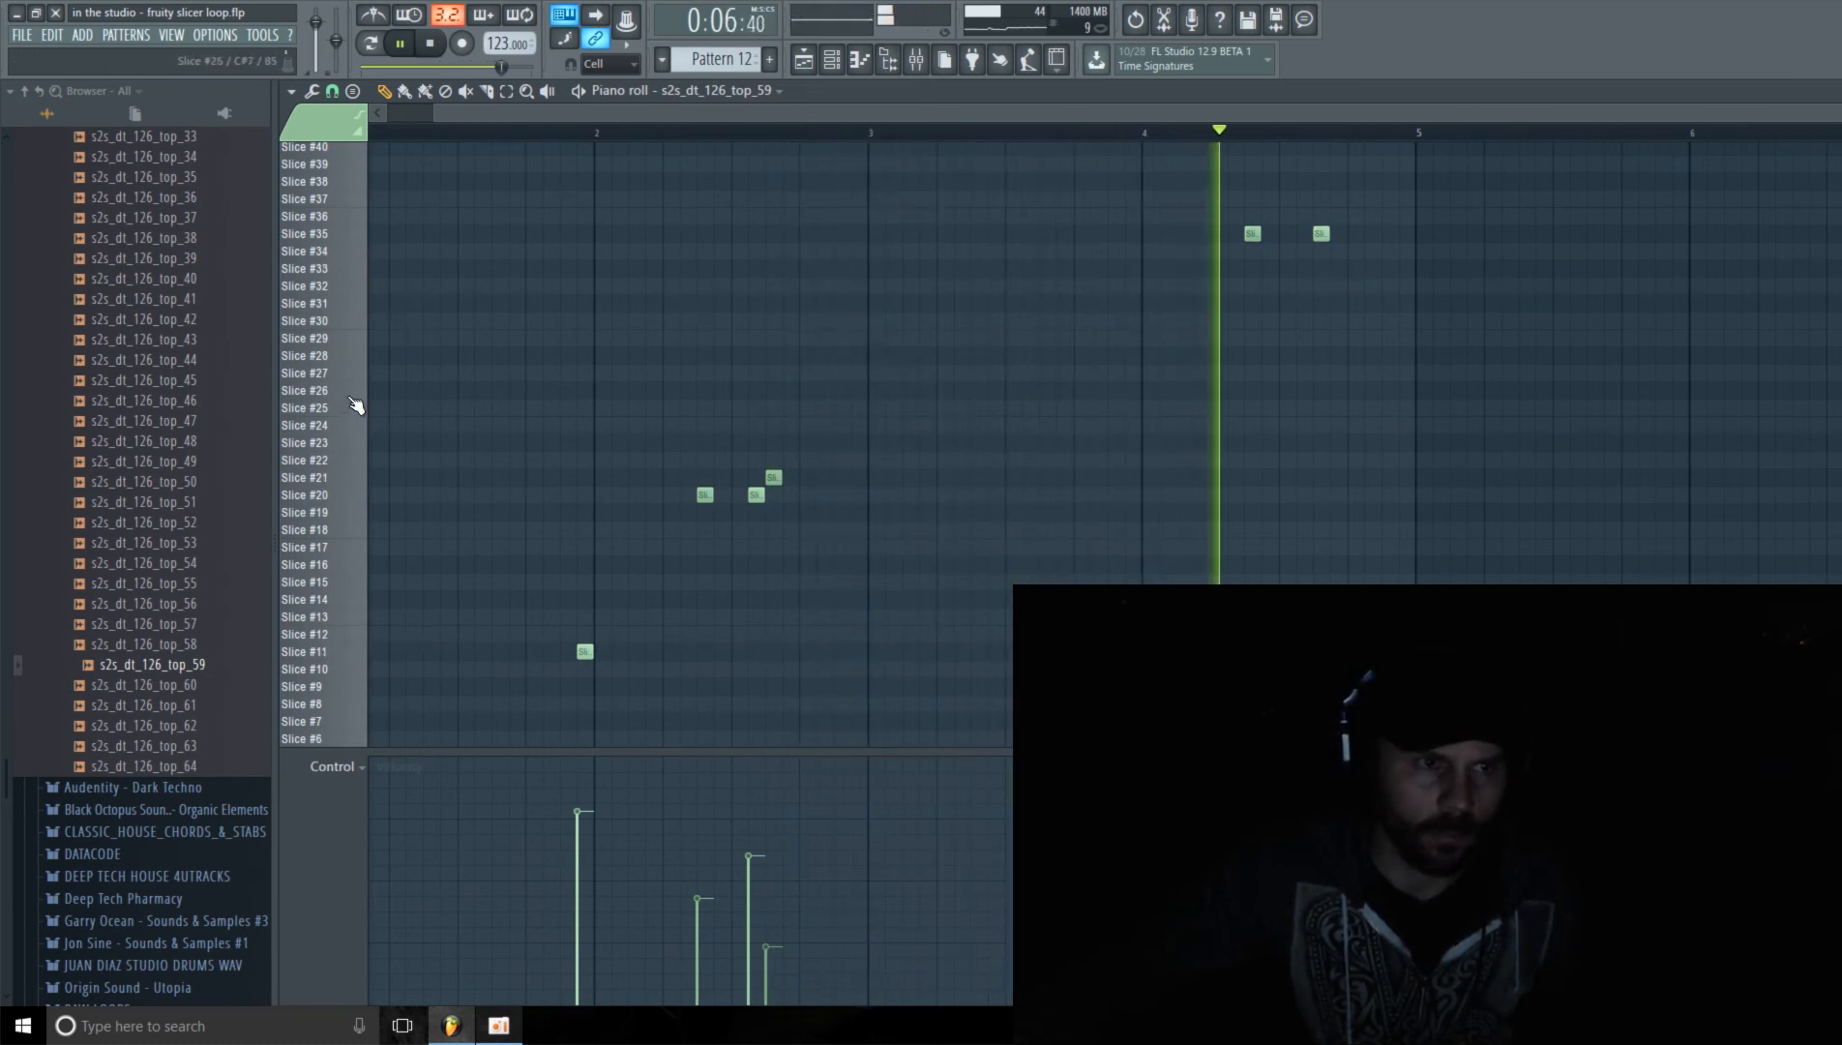
left_click(325, 344)
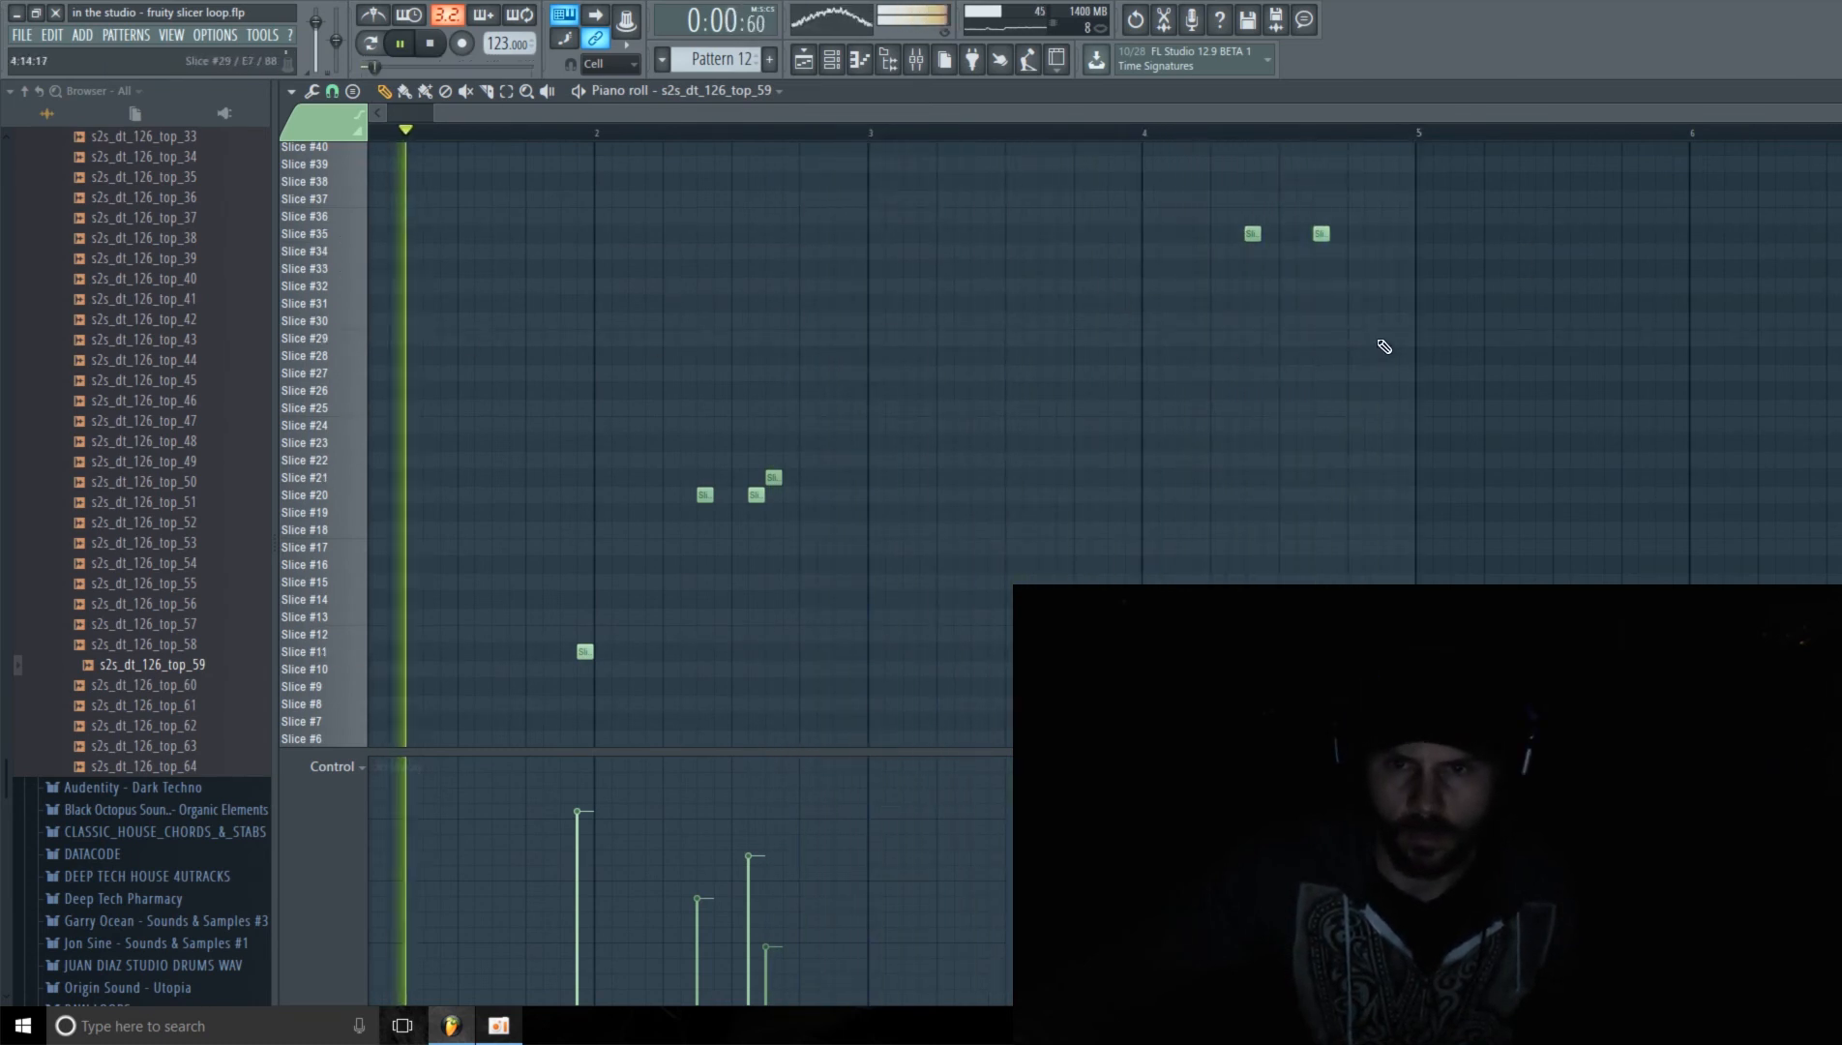
left_click_drag(1373, 339, 1390, 339)
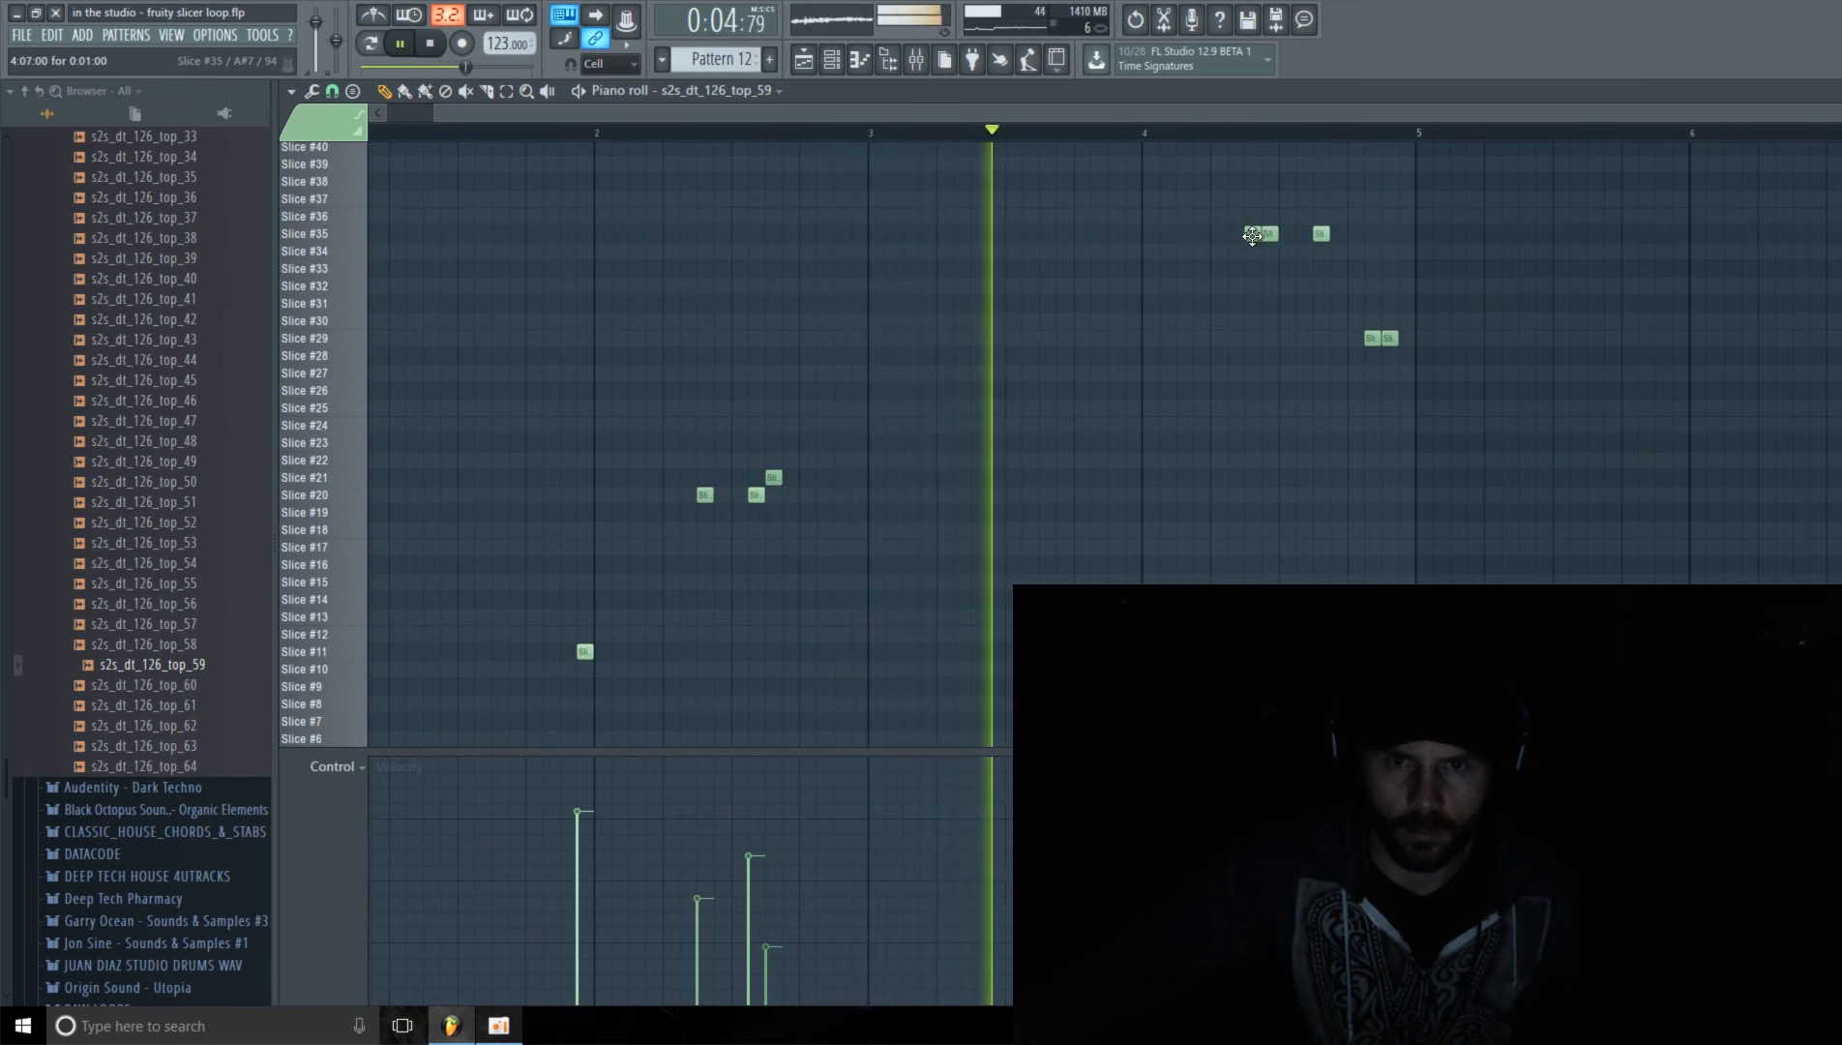
left_click_drag(1254, 234, 1268, 234)
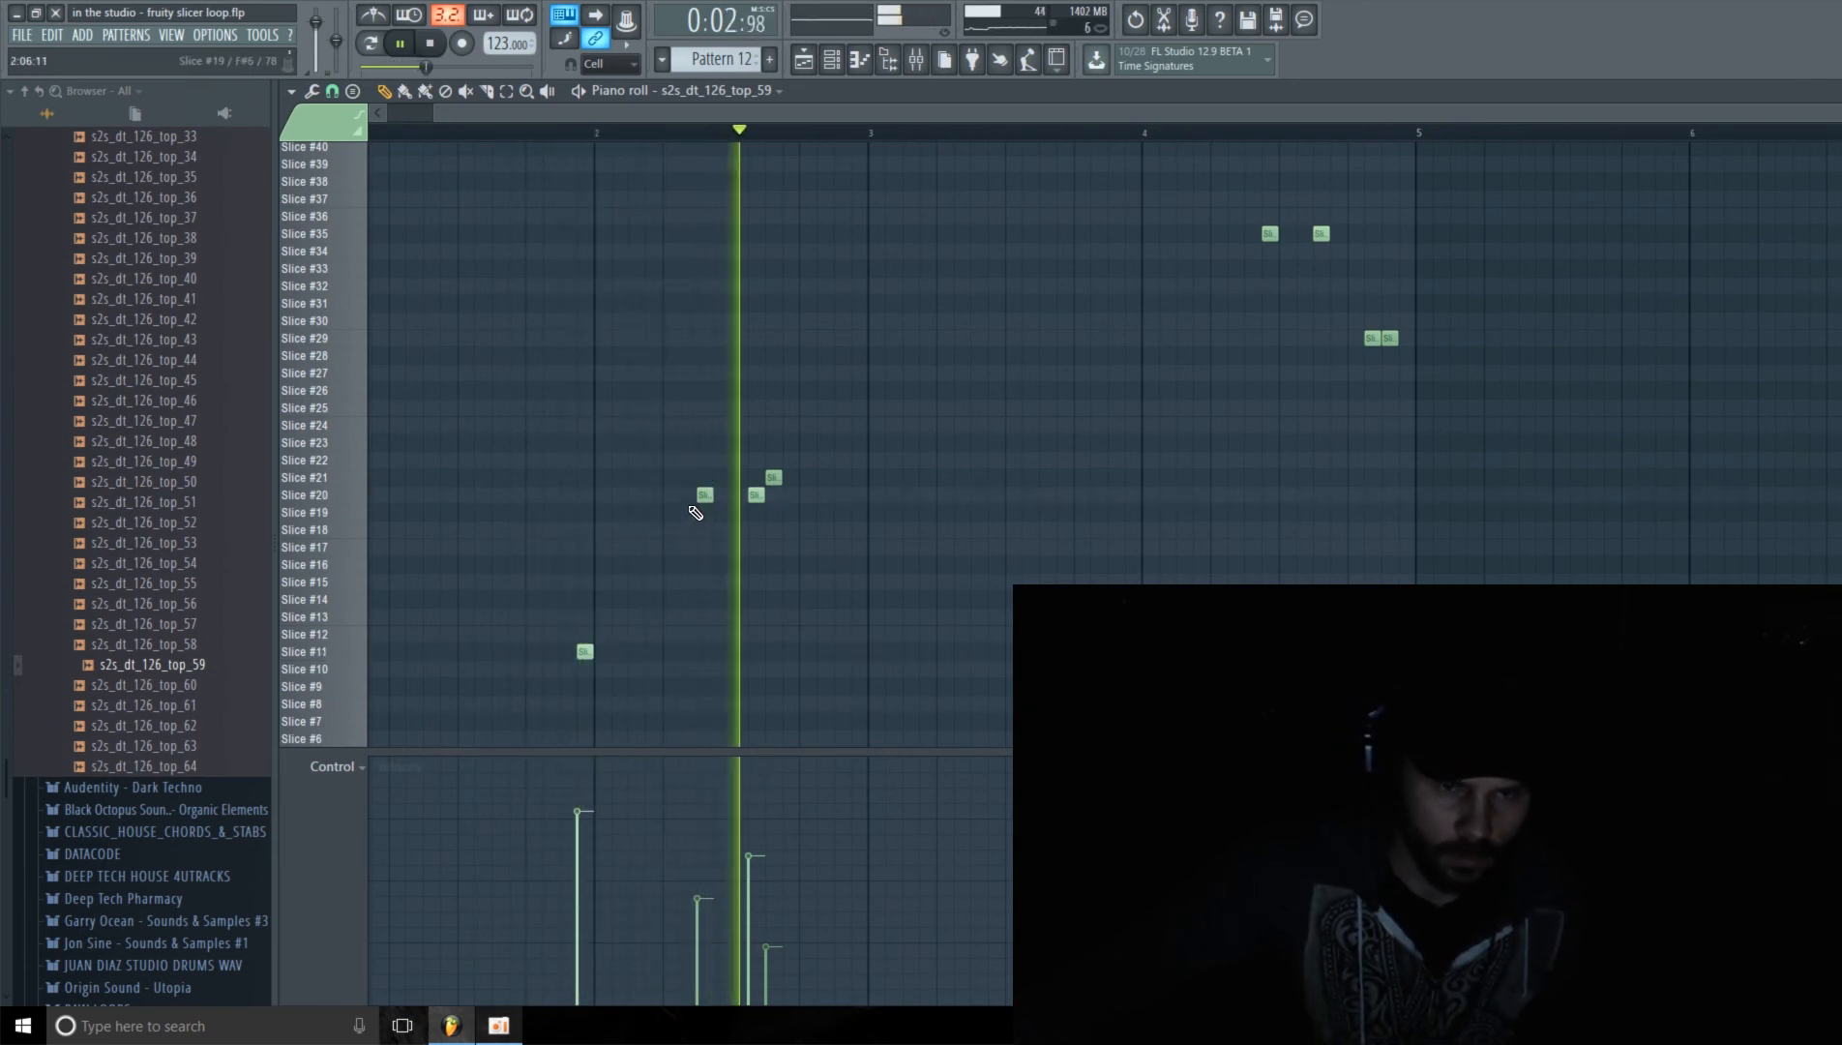
Step: Raise the bar 2 step 10 note's velocity, readjust the Slice #21 note to a much softer level, and stop playback
left_click_drag(753, 867, 752, 837)
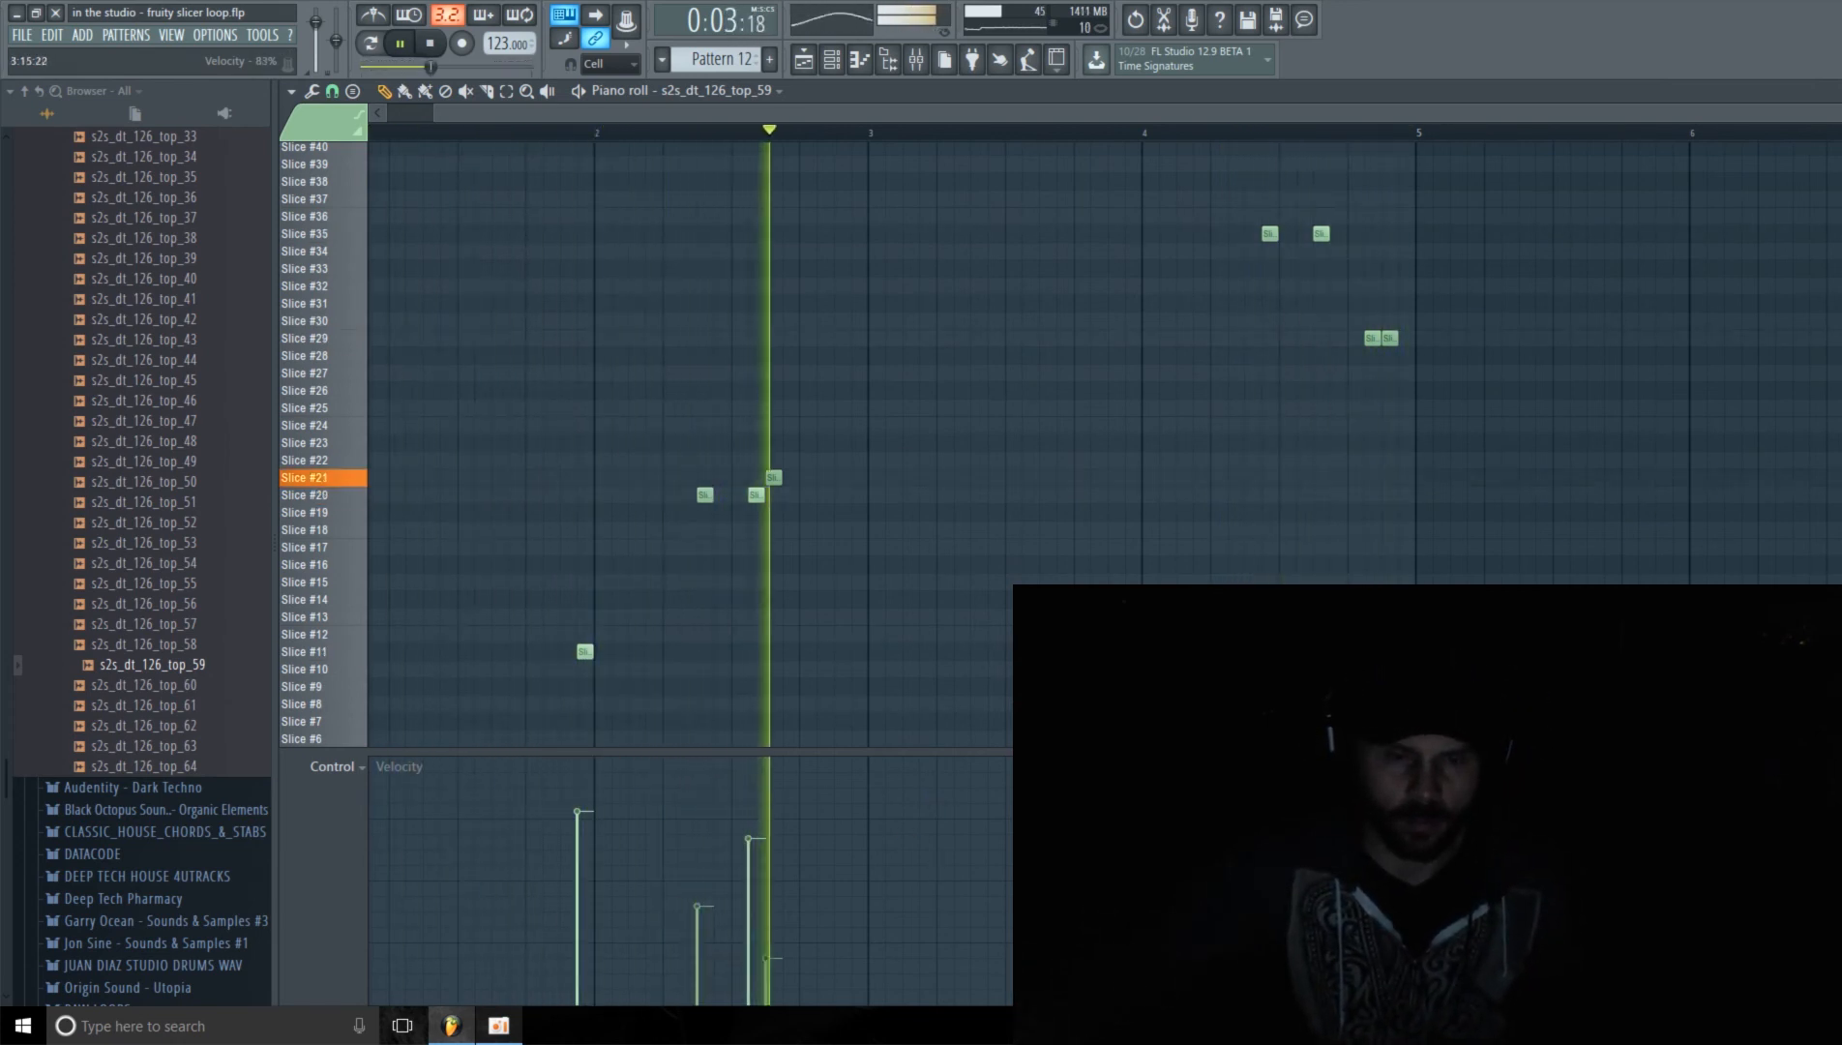
left_click_drag(764, 846, 765, 942)
key("space")
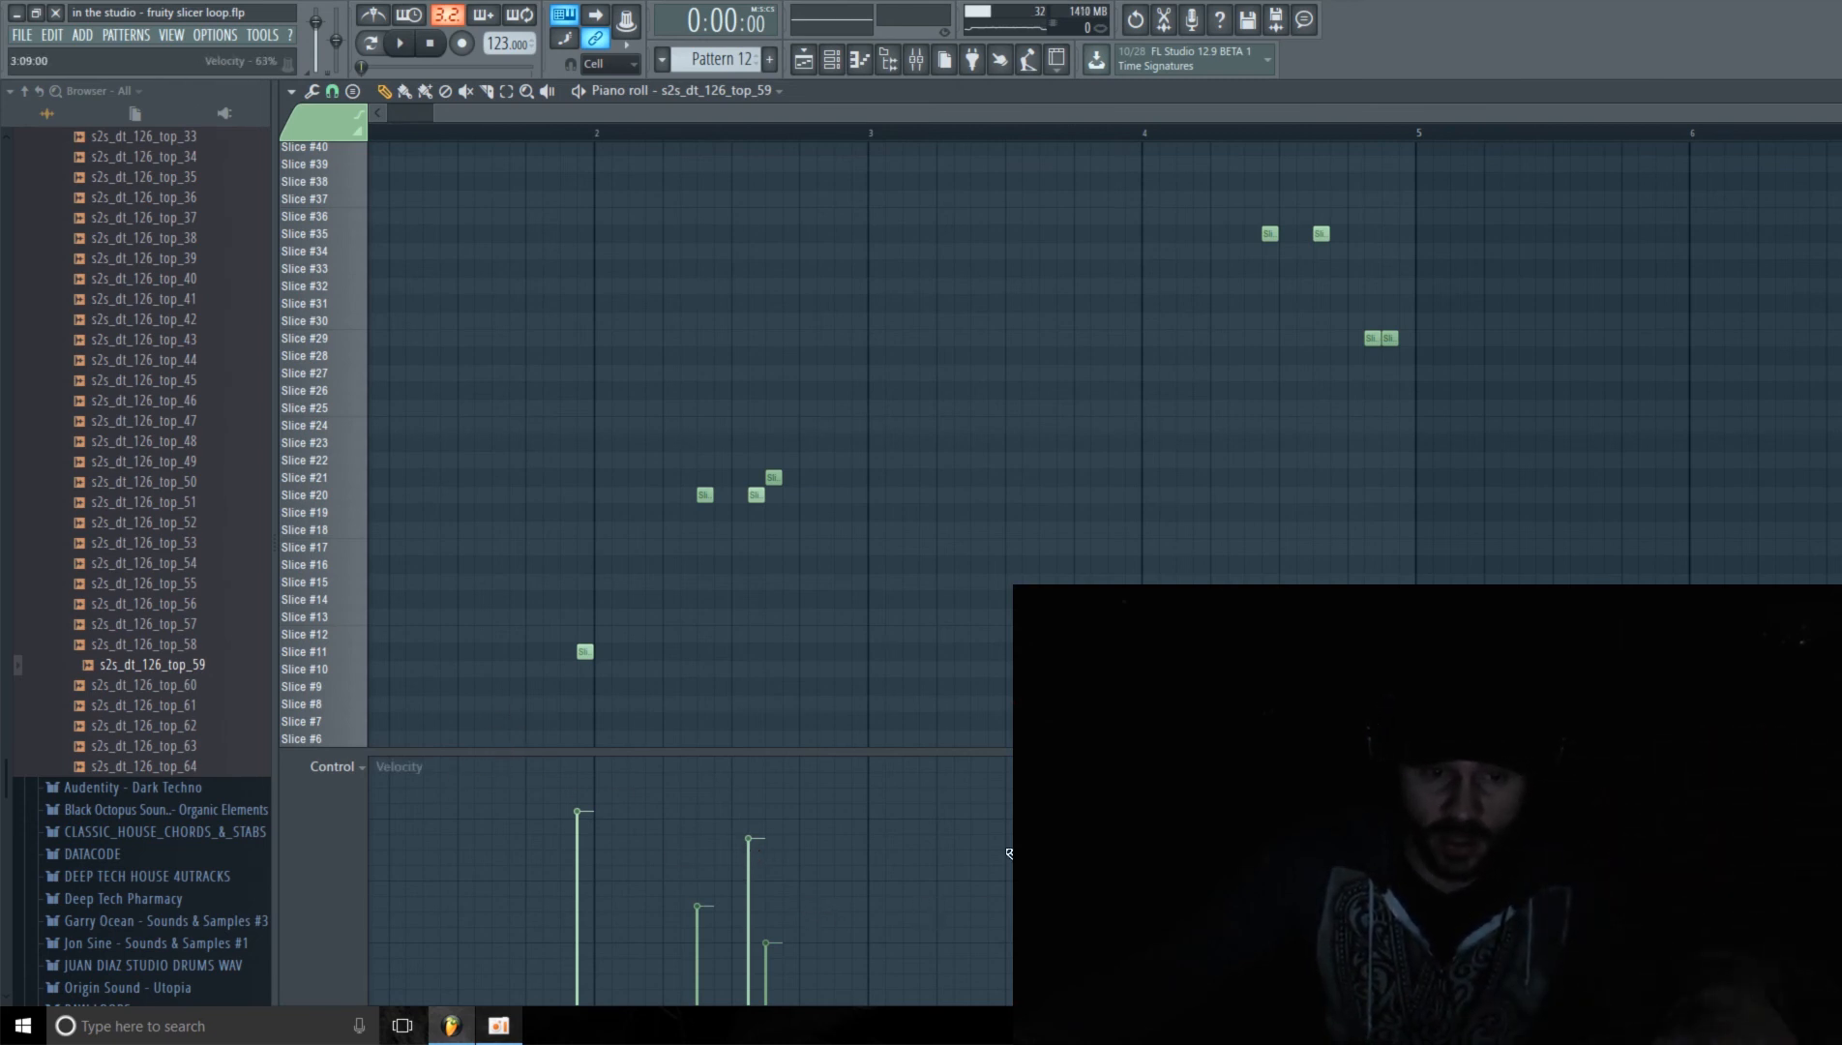
Step: Look over the note properties and channel controls available for the piano roll's control lane
left_click(361, 767)
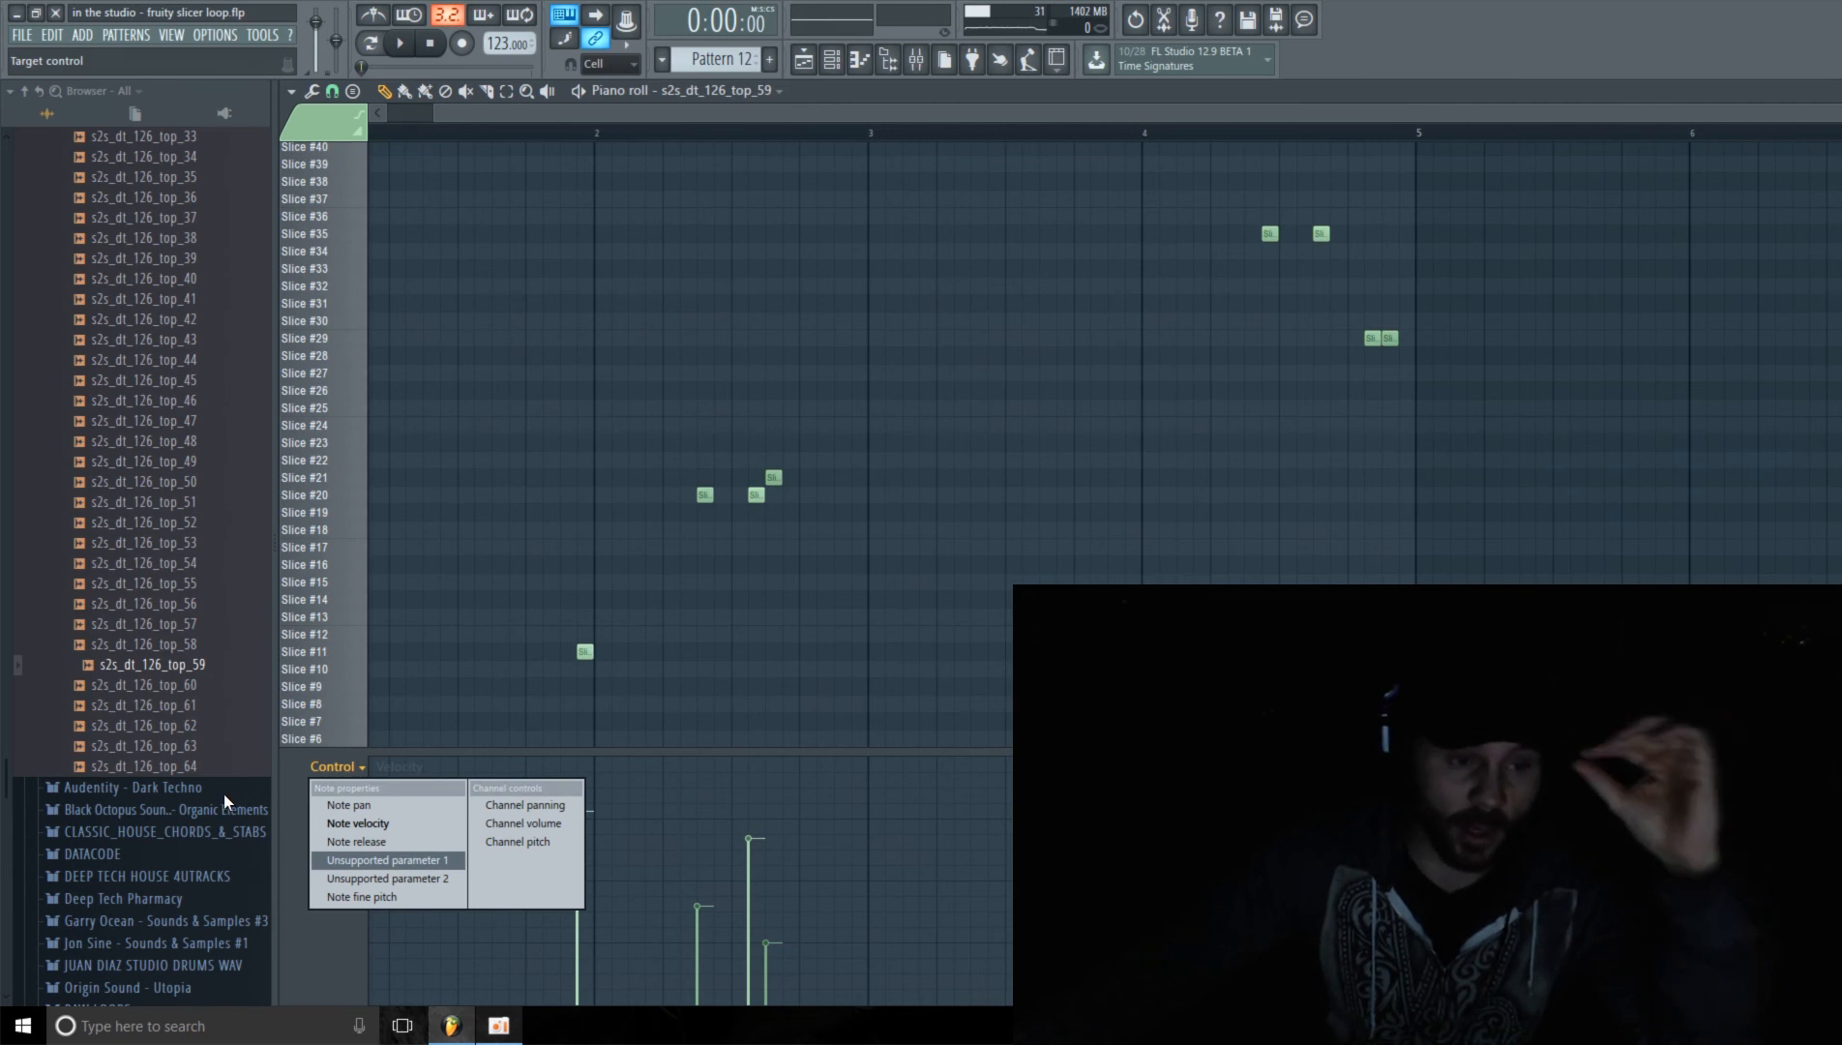
left_click(311, 935)
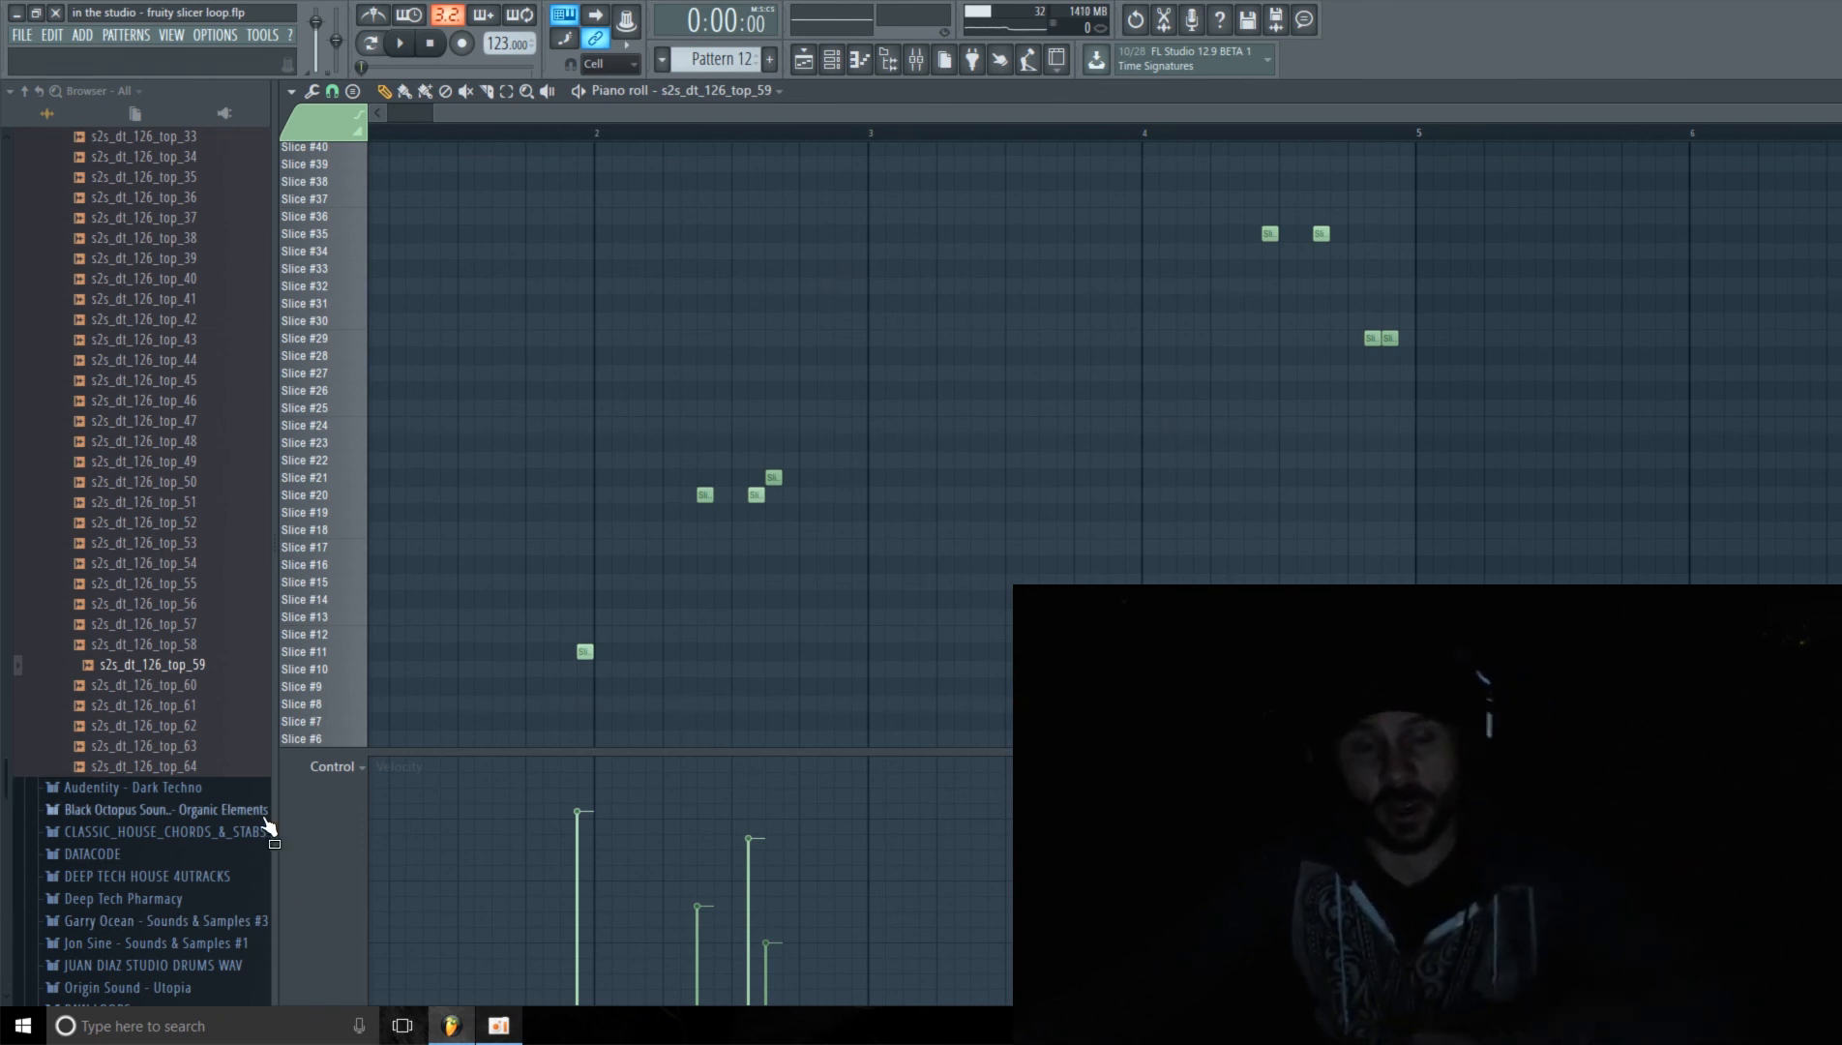
left_click_drag(765, 111, 718, 112)
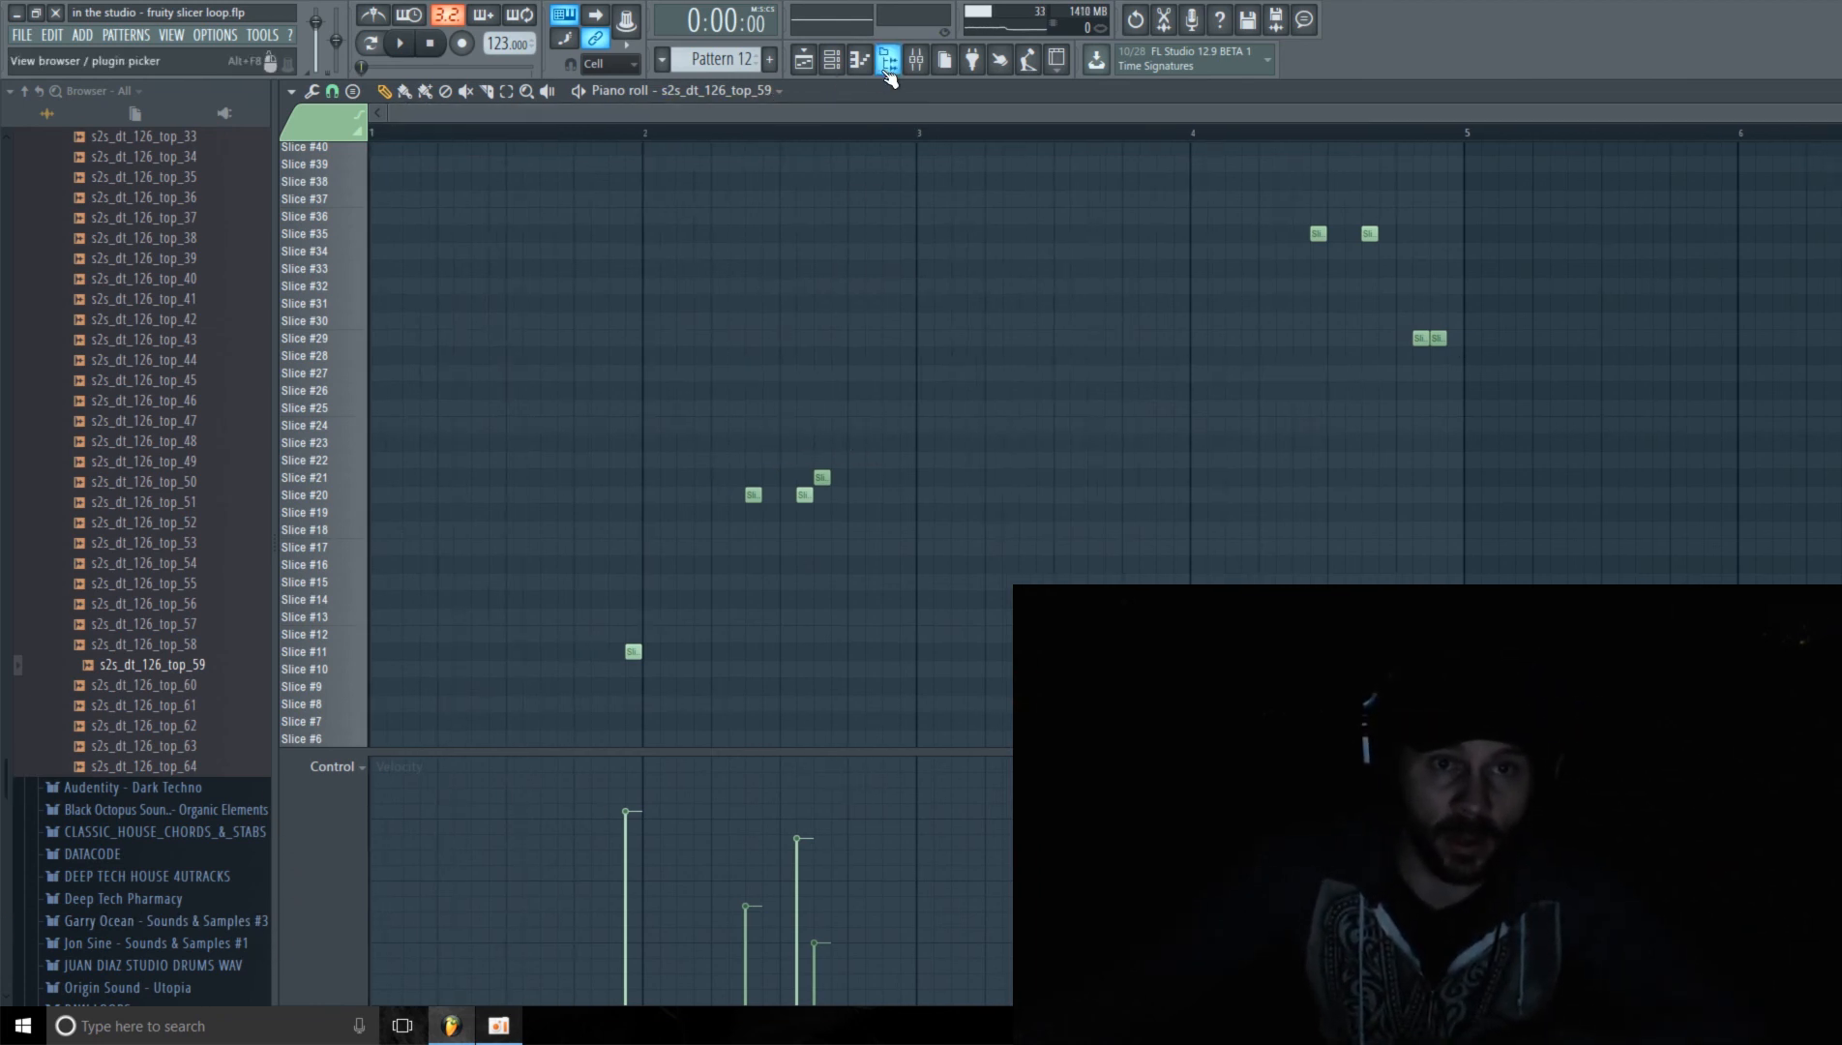
Step: Switch to the playlist and slightly reduce the height of Track 11, which holds the Pattern 12 clip
left_click(840, 64)
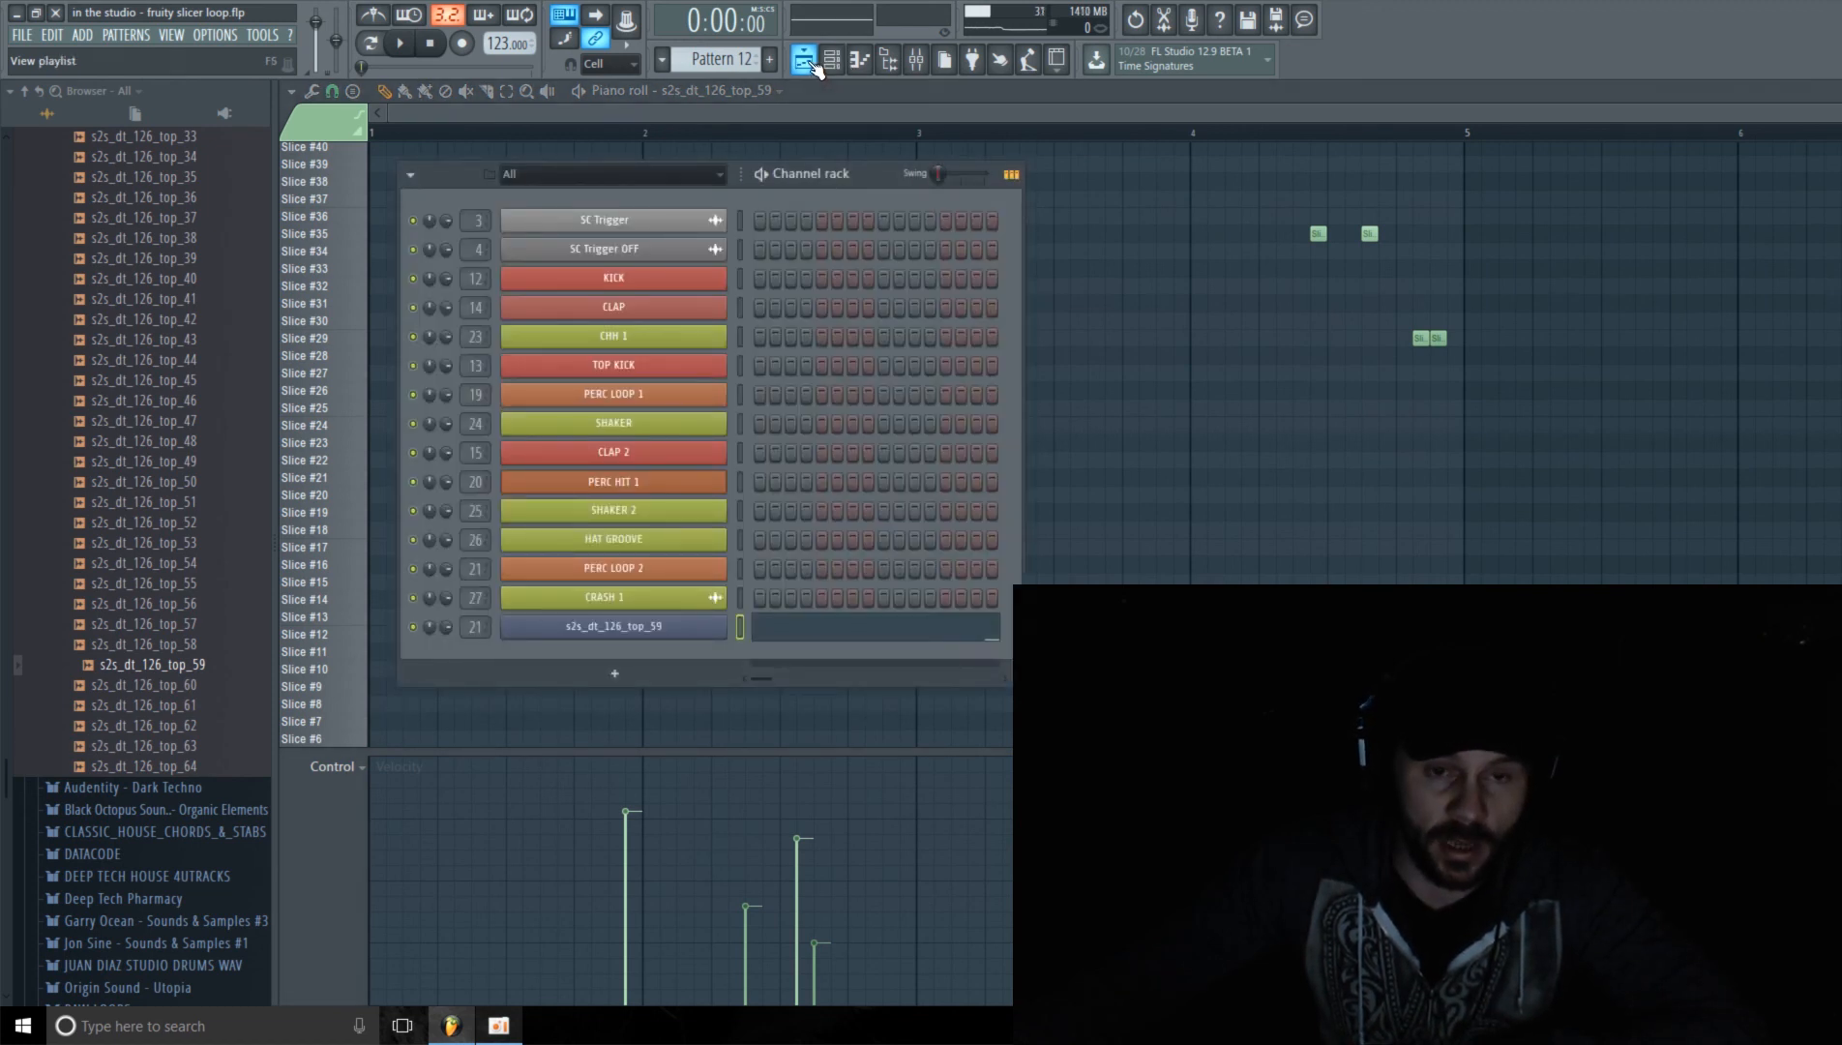
left_click(811, 62)
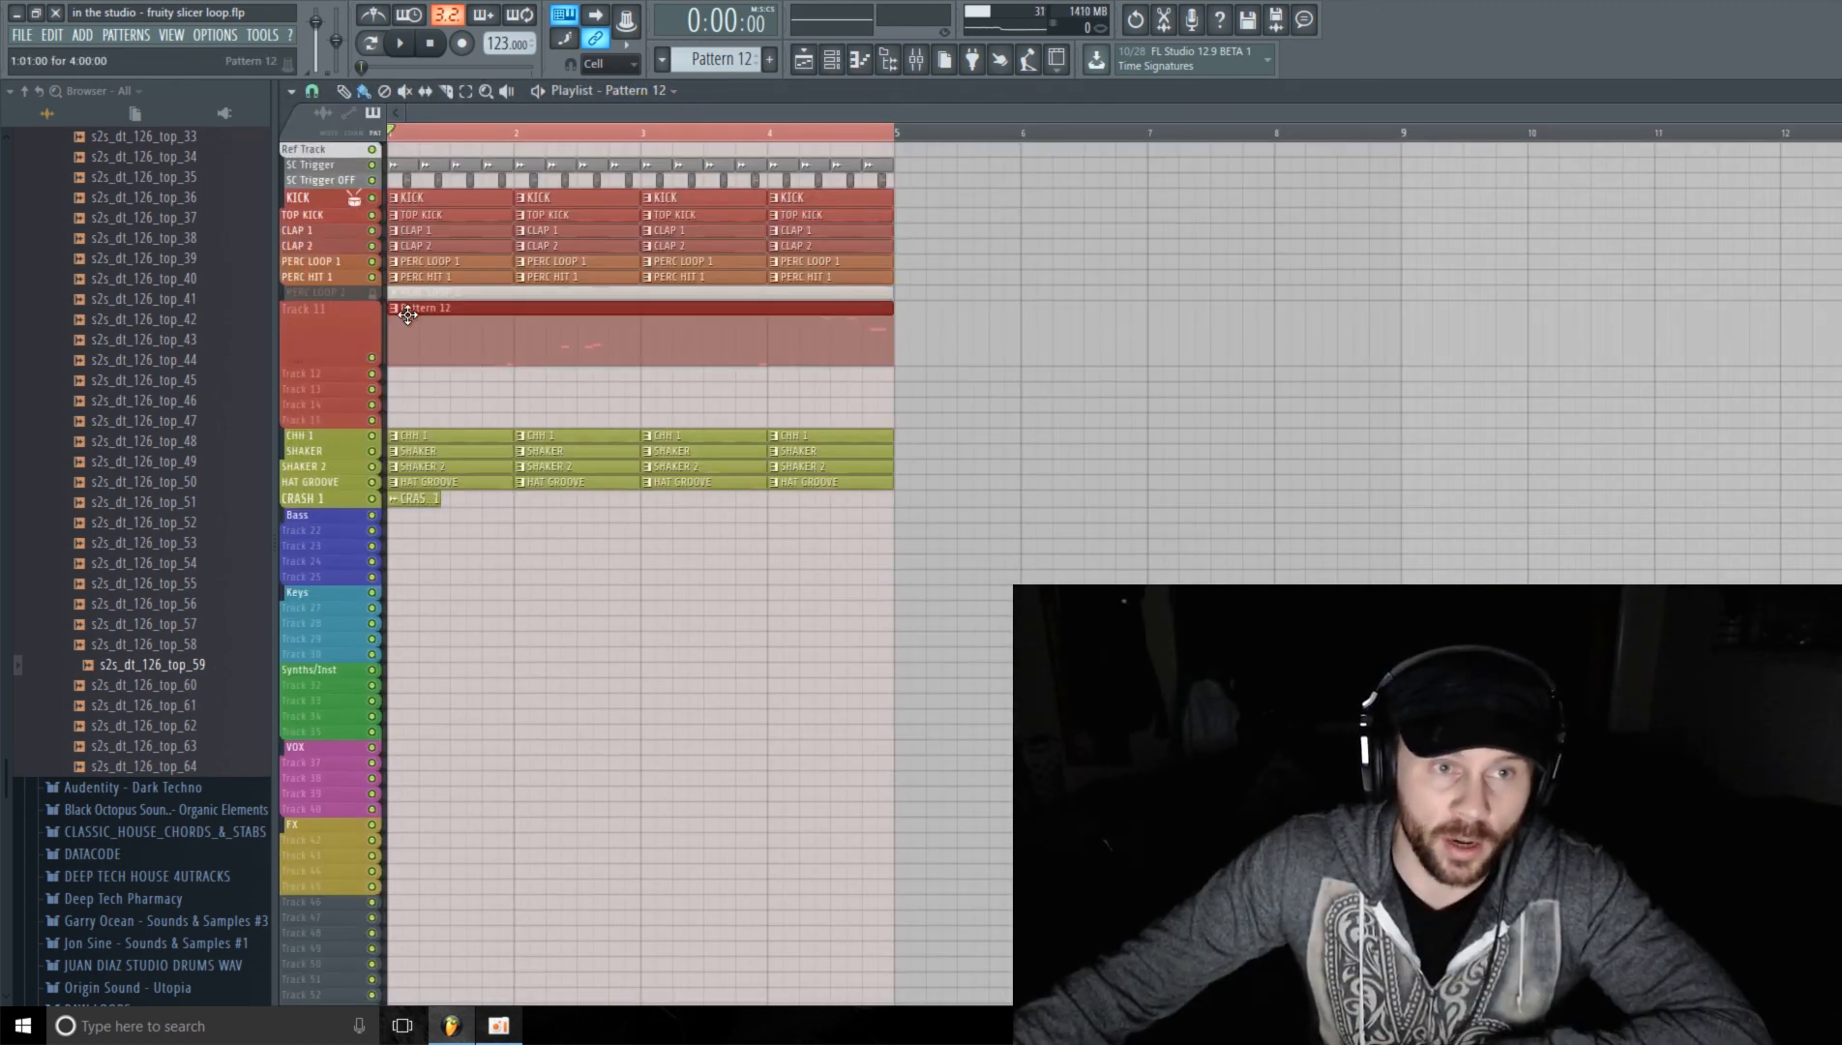
right_click(577, 646)
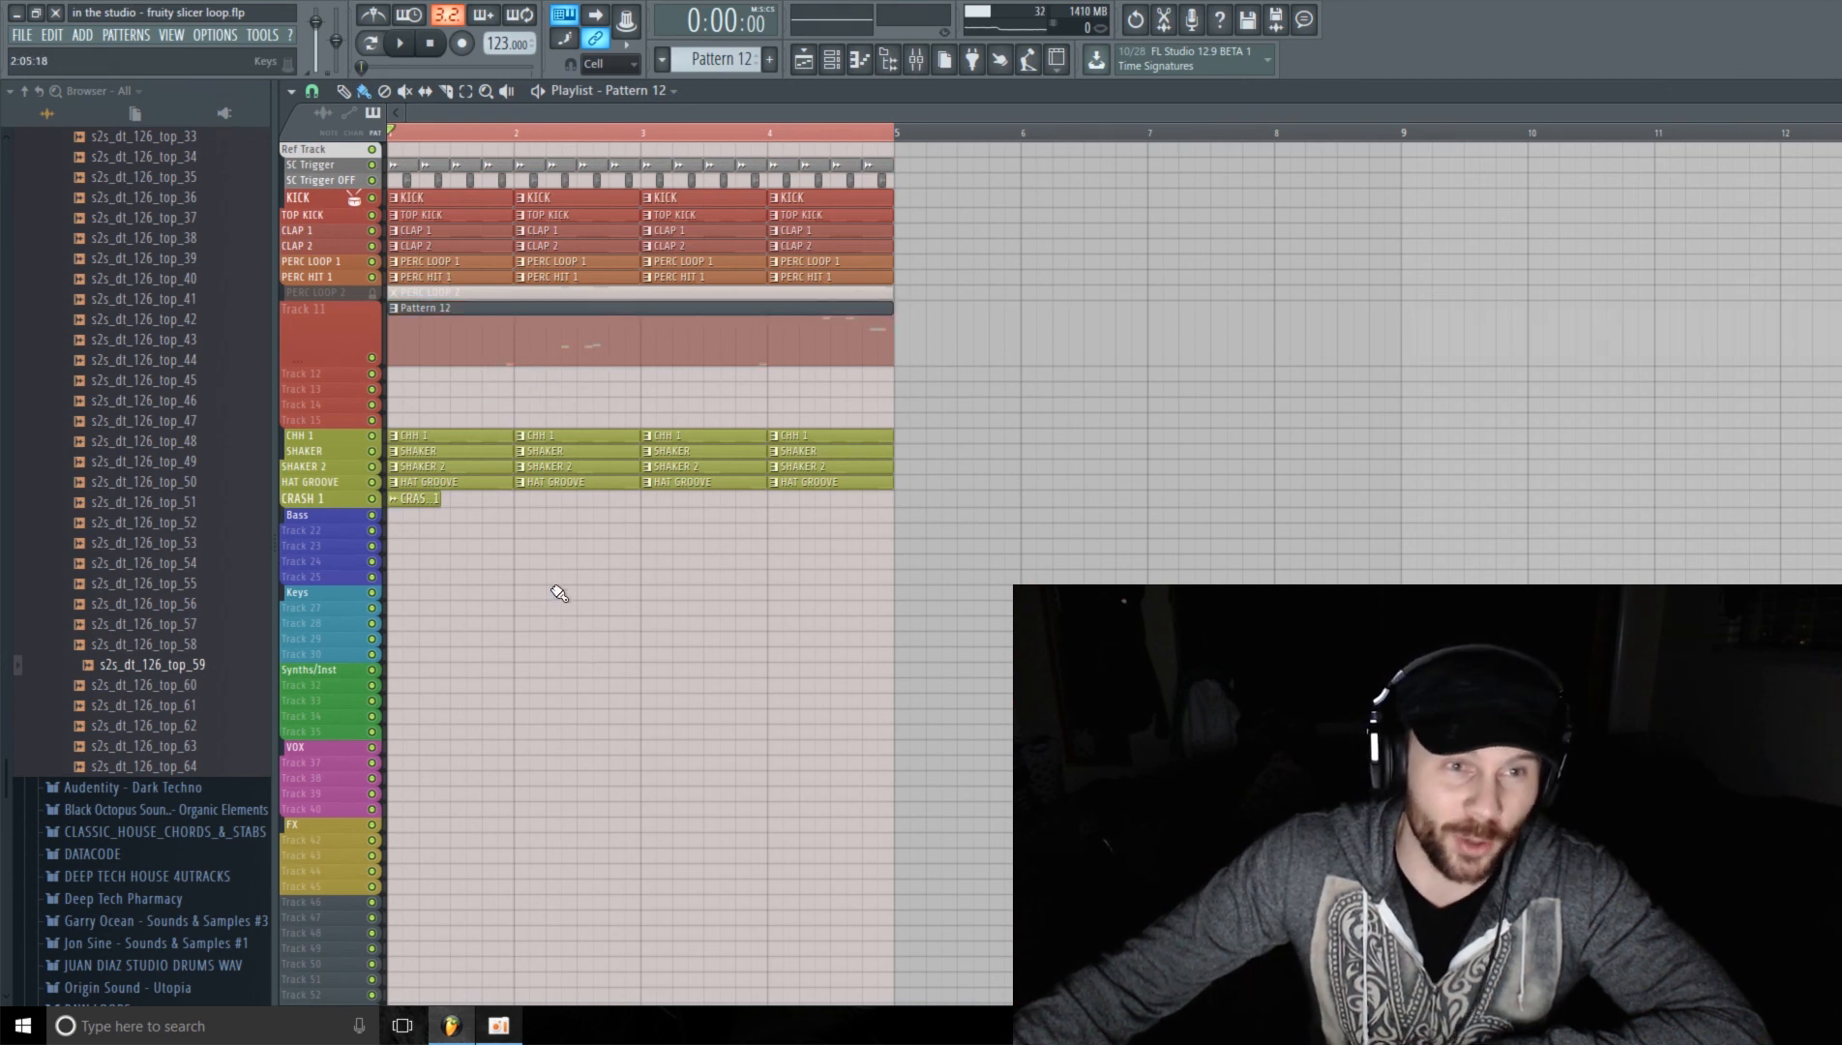
left_click_drag(307, 364, 312, 353)
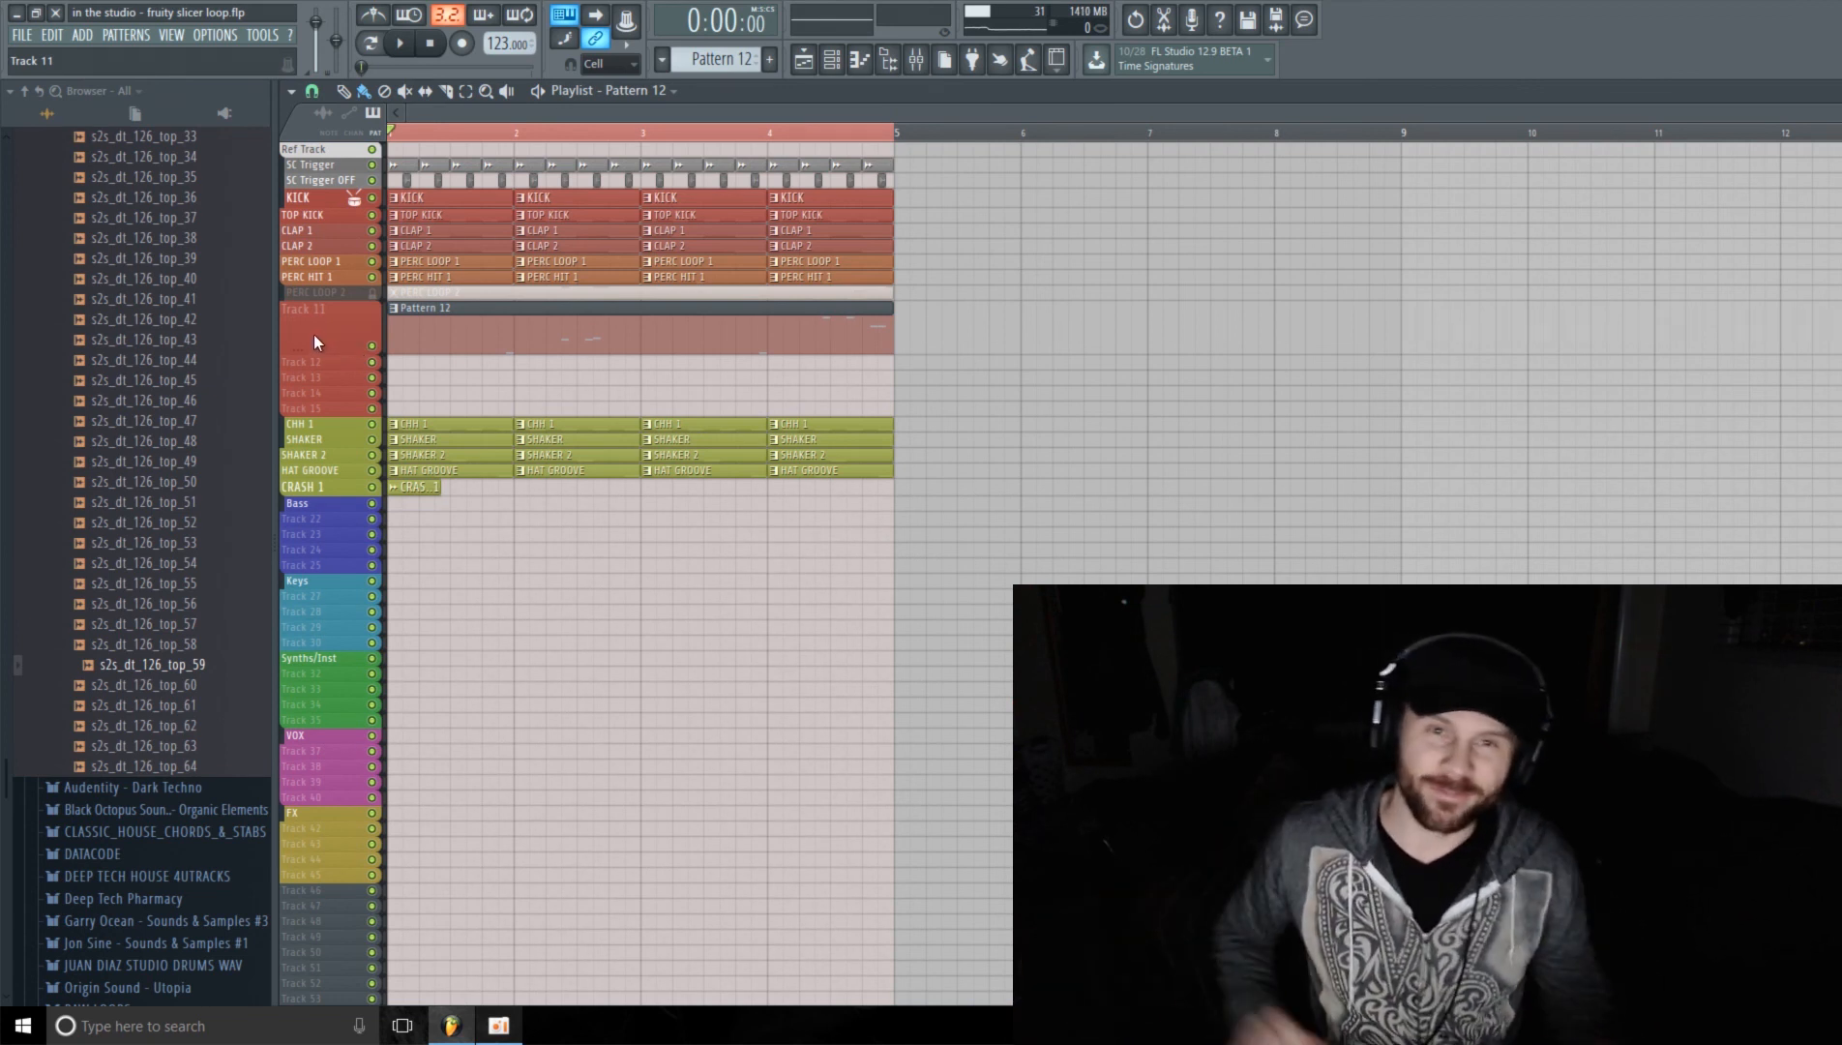
Step: Play the full arrangement and open the mixer over the playlist
key("space")
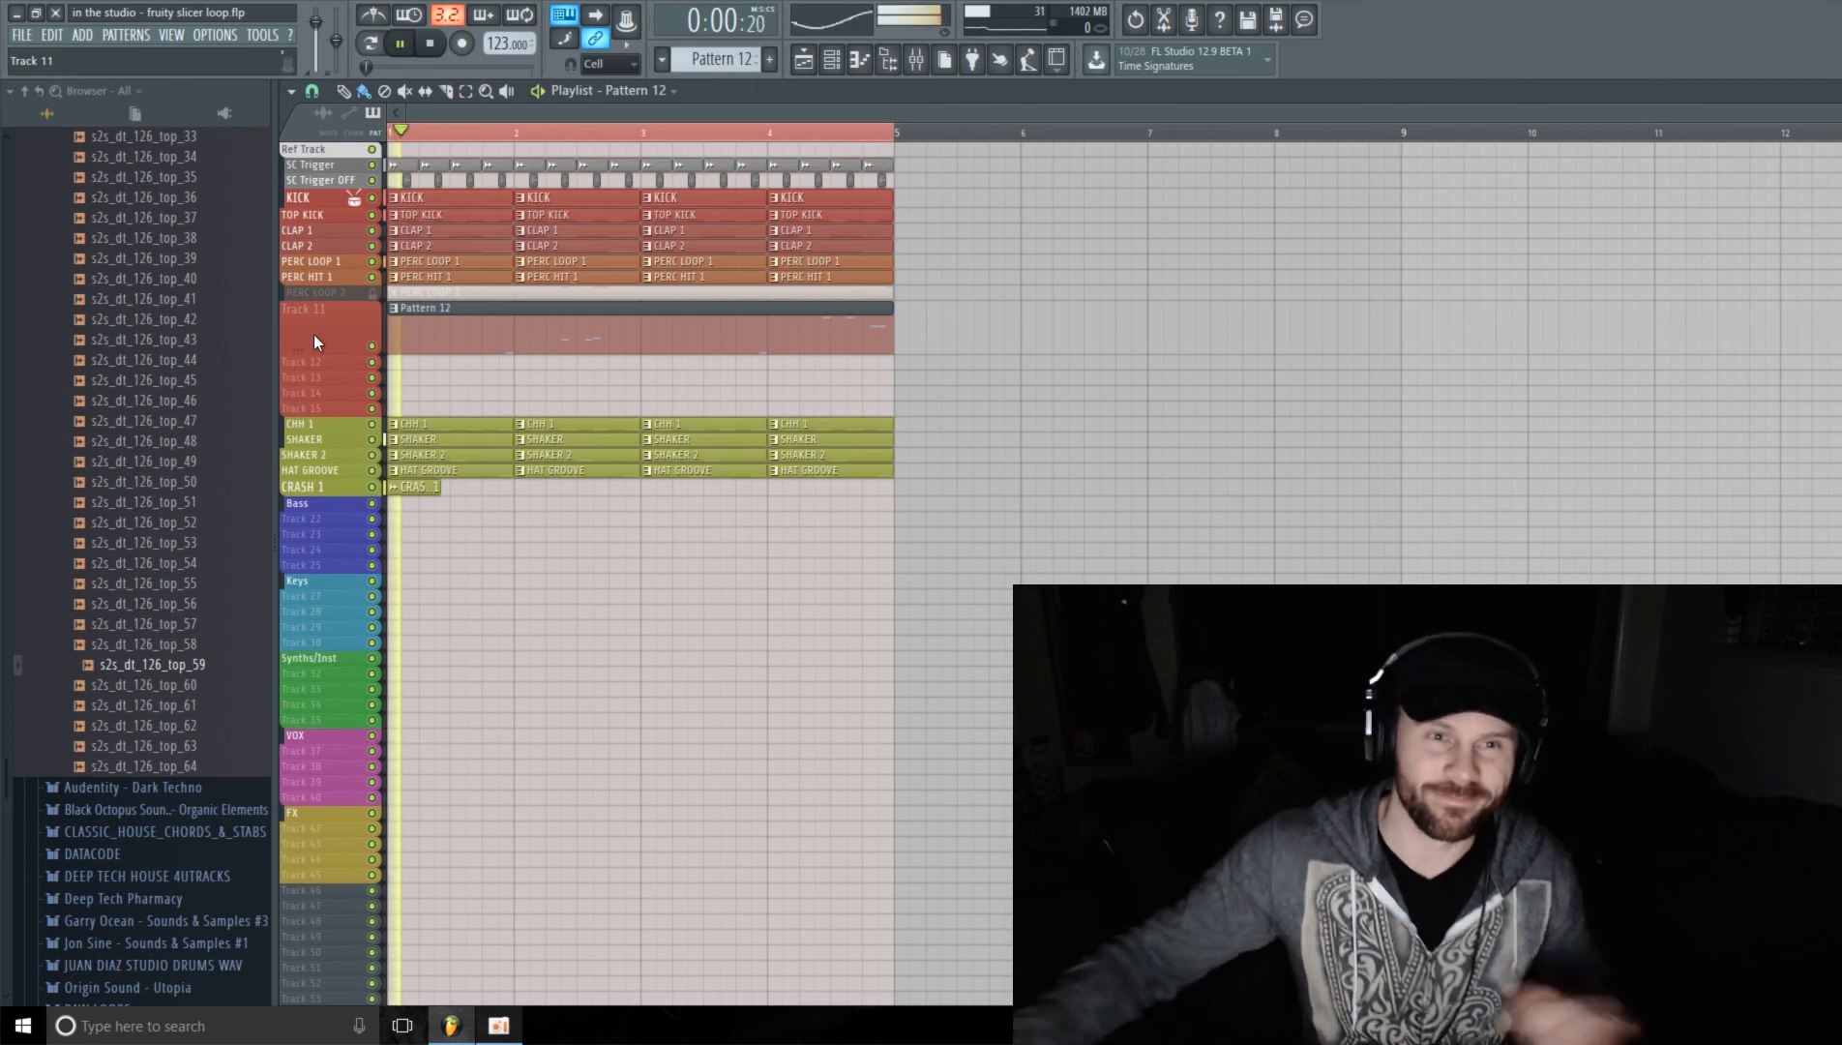
left_click(922, 66)
left_click_drag(582, 172, 779, 205)
left_click_drag(694, 732, 346, 721)
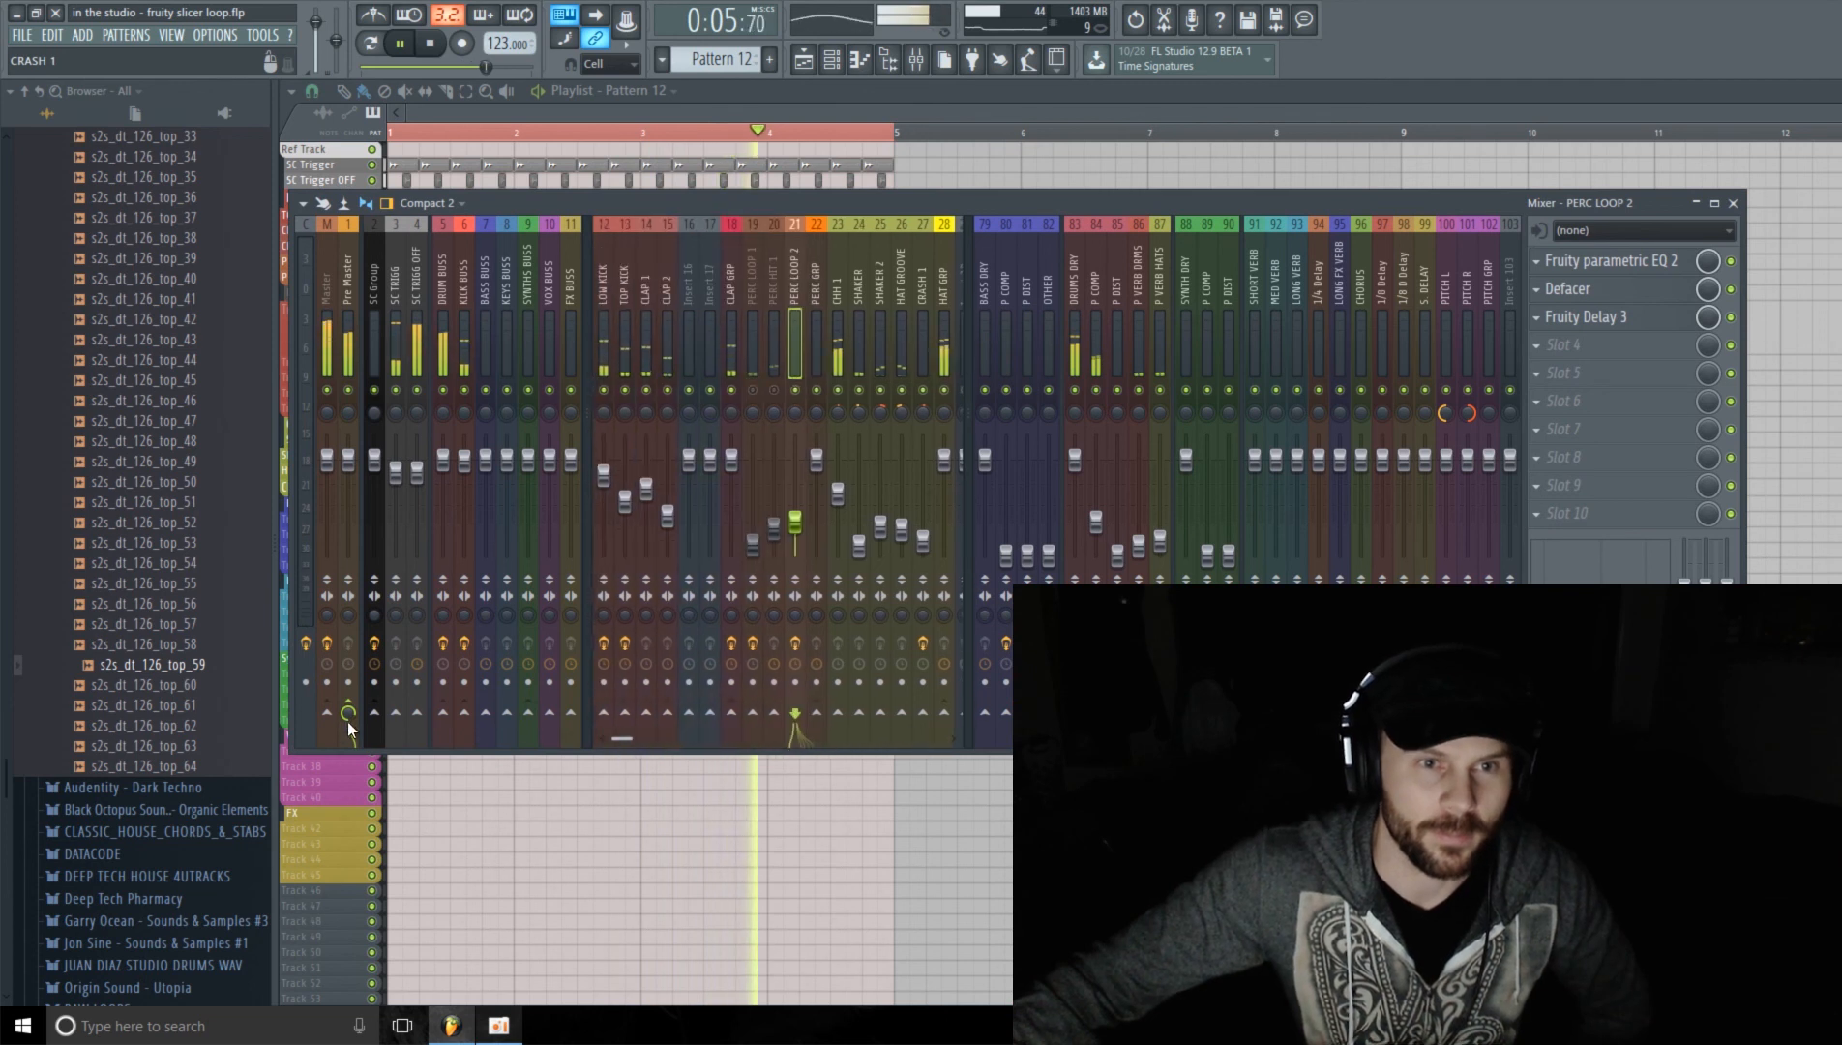
Step: Unmute the PERC LOOP 1 and PERC HIT 1 mixer tracks while the arrangement plays
left_click(753, 390)
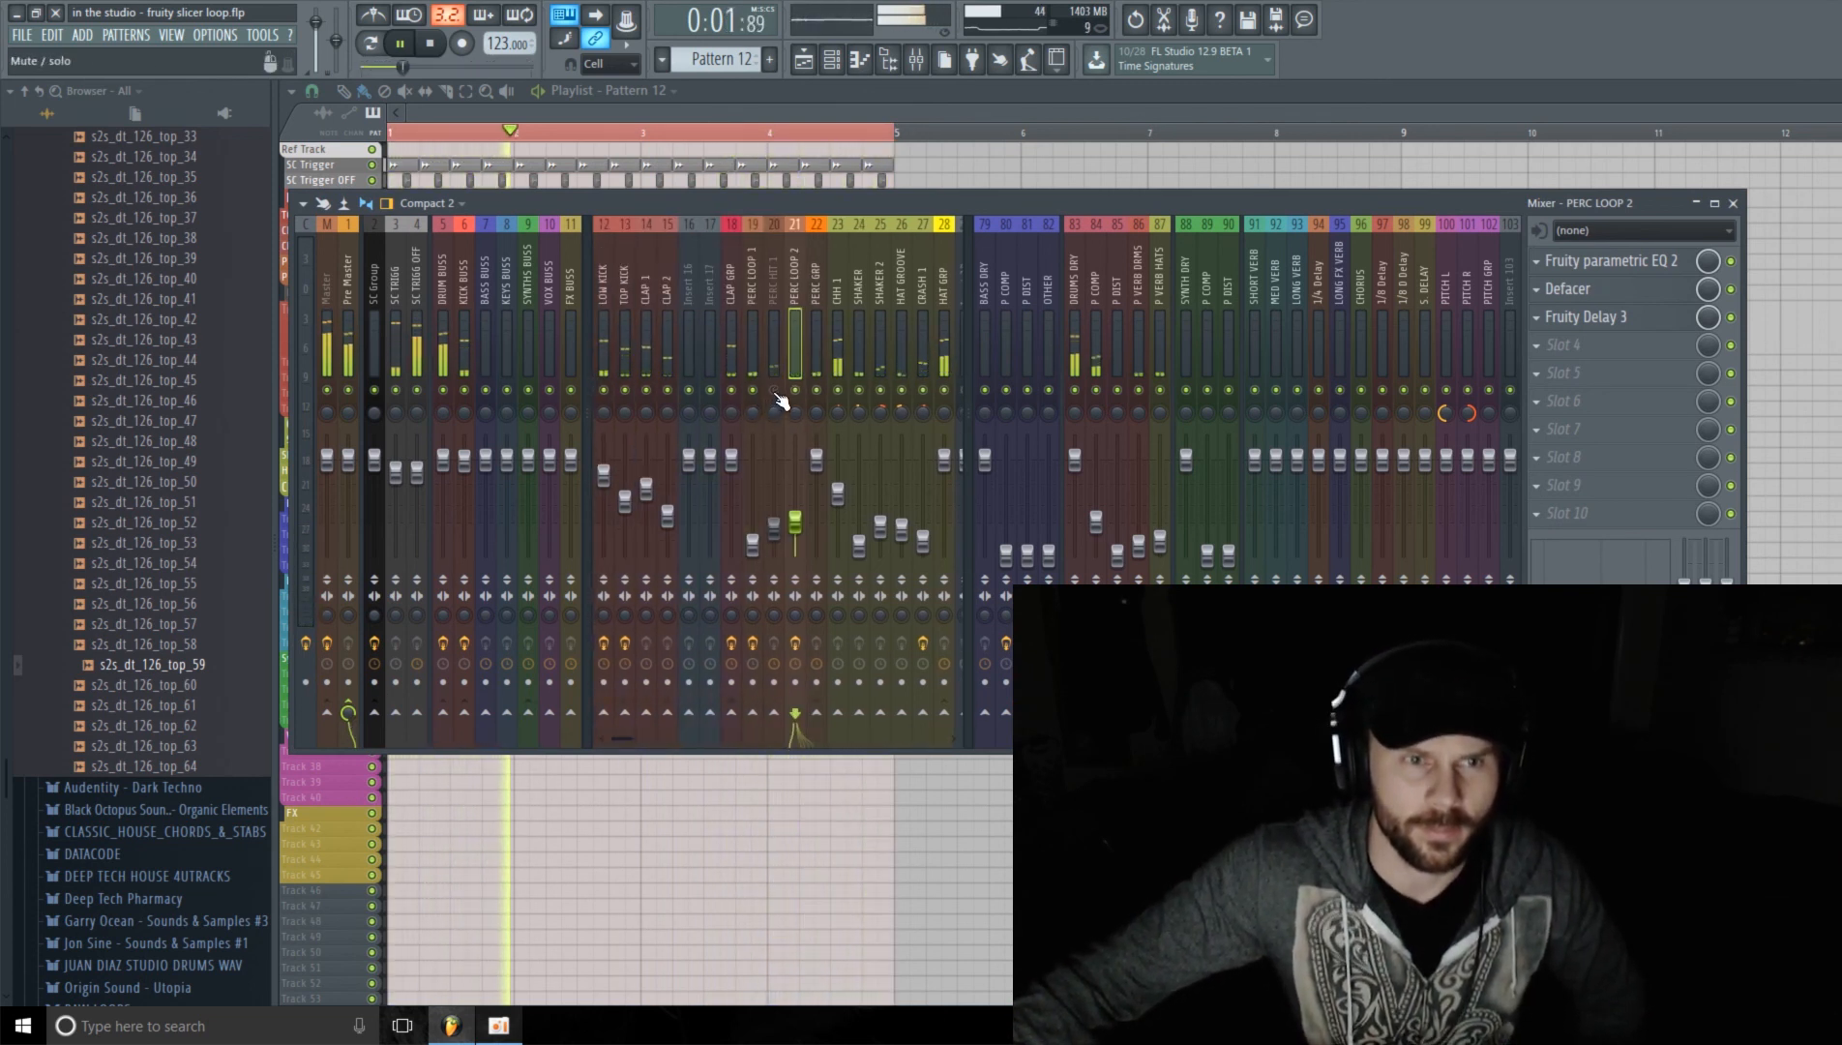
left_click(775, 392)
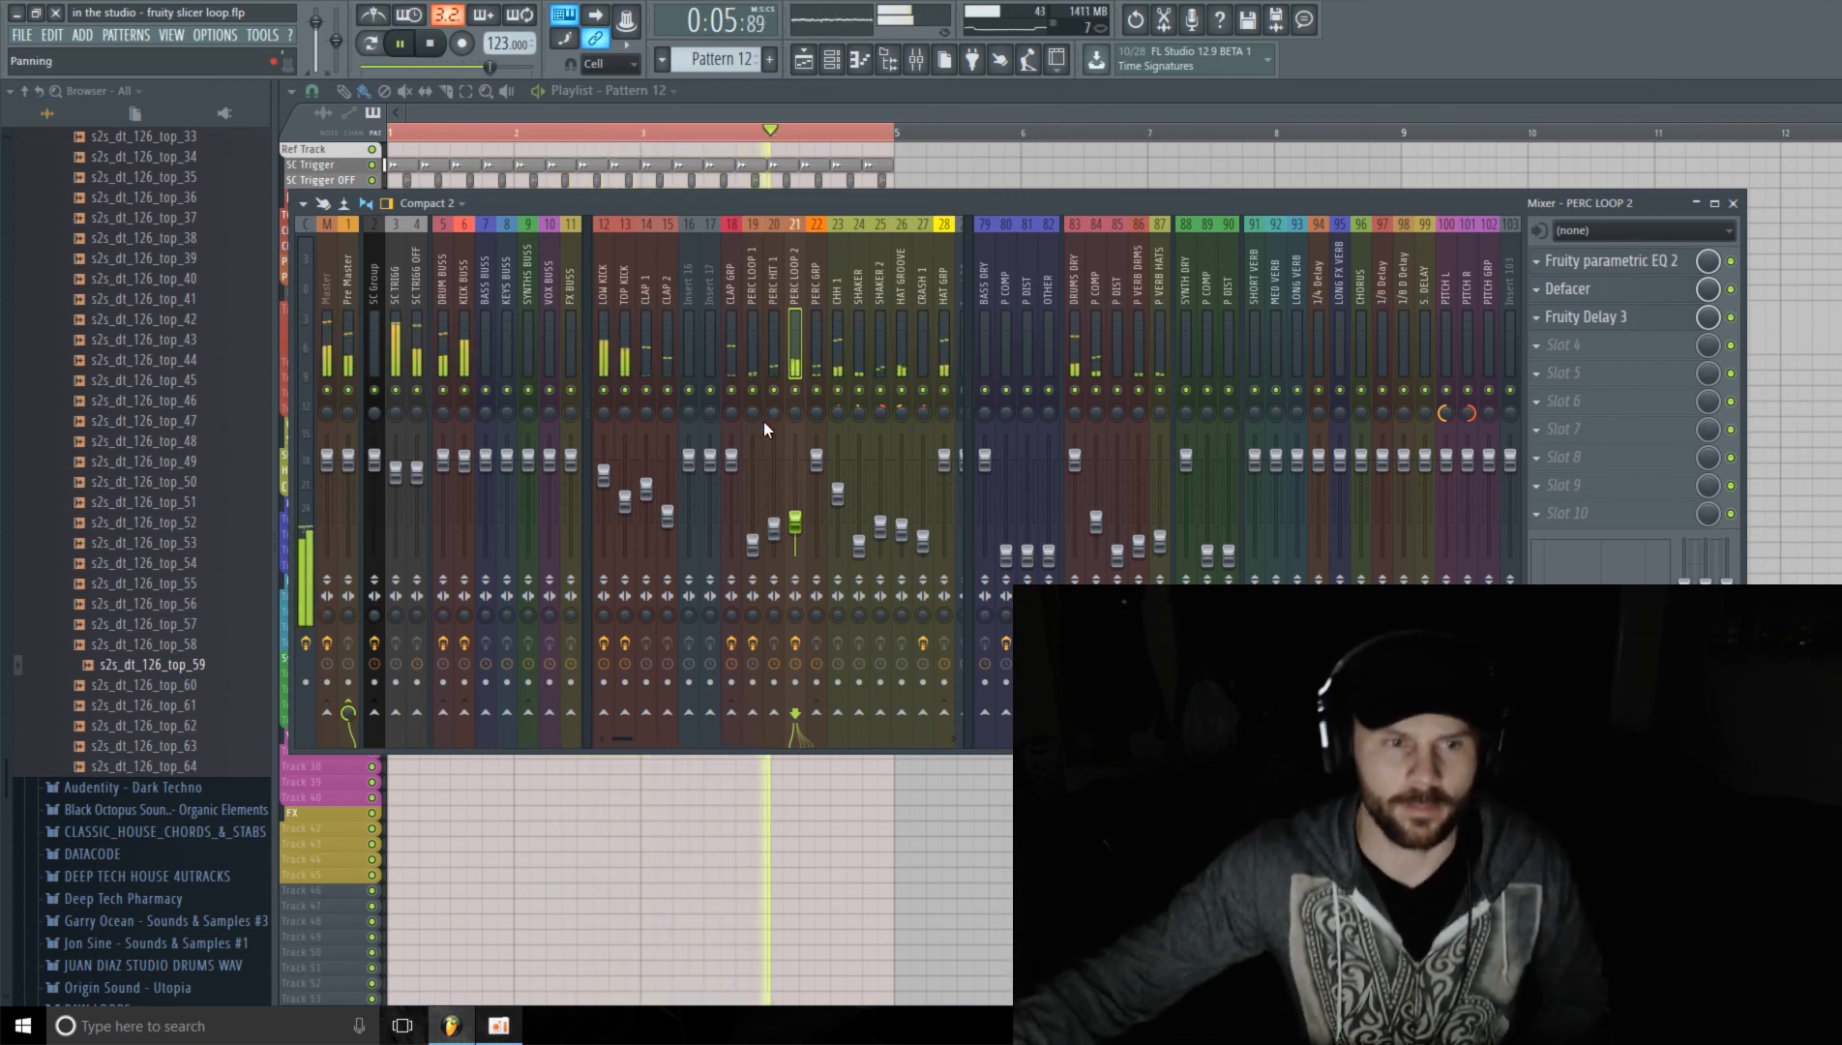
left_click_drag(631, 745, 492, 717)
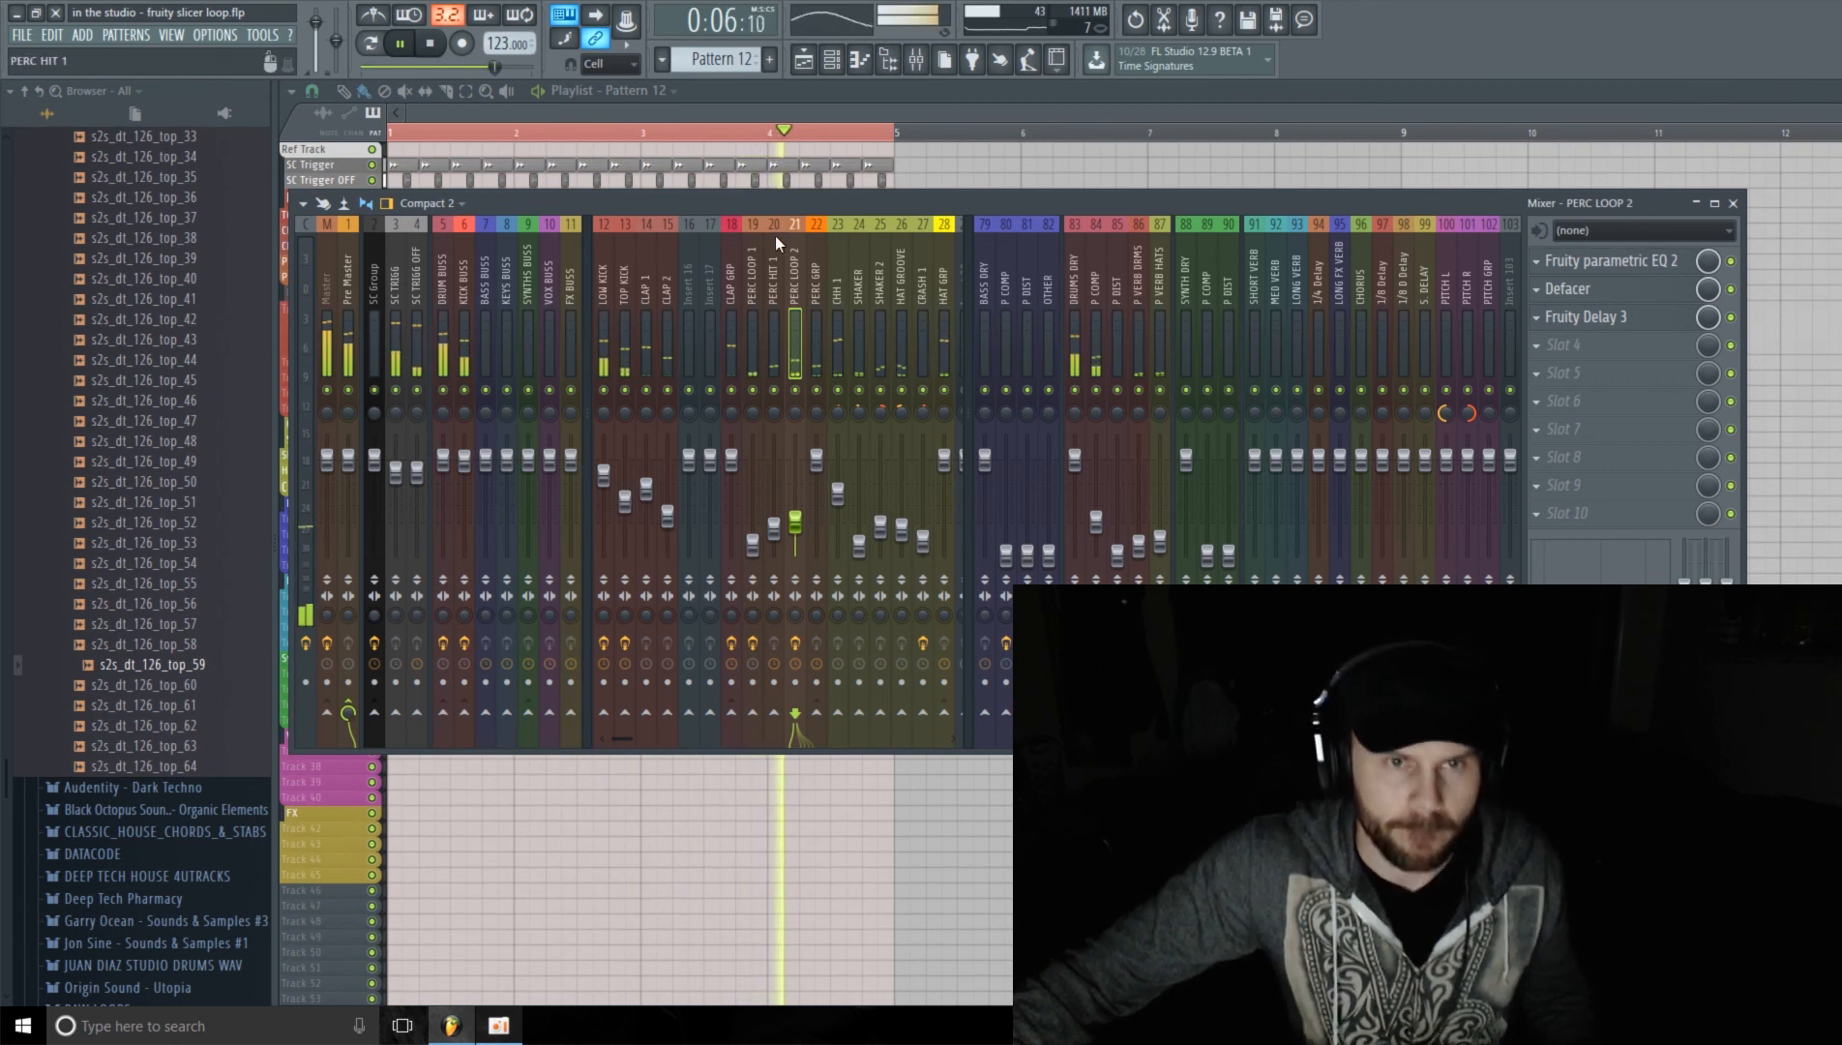
Step: Compare the playing mix with the SHAKER track and the kick on mixer track 12 each muted and restored
left_click(863, 394)
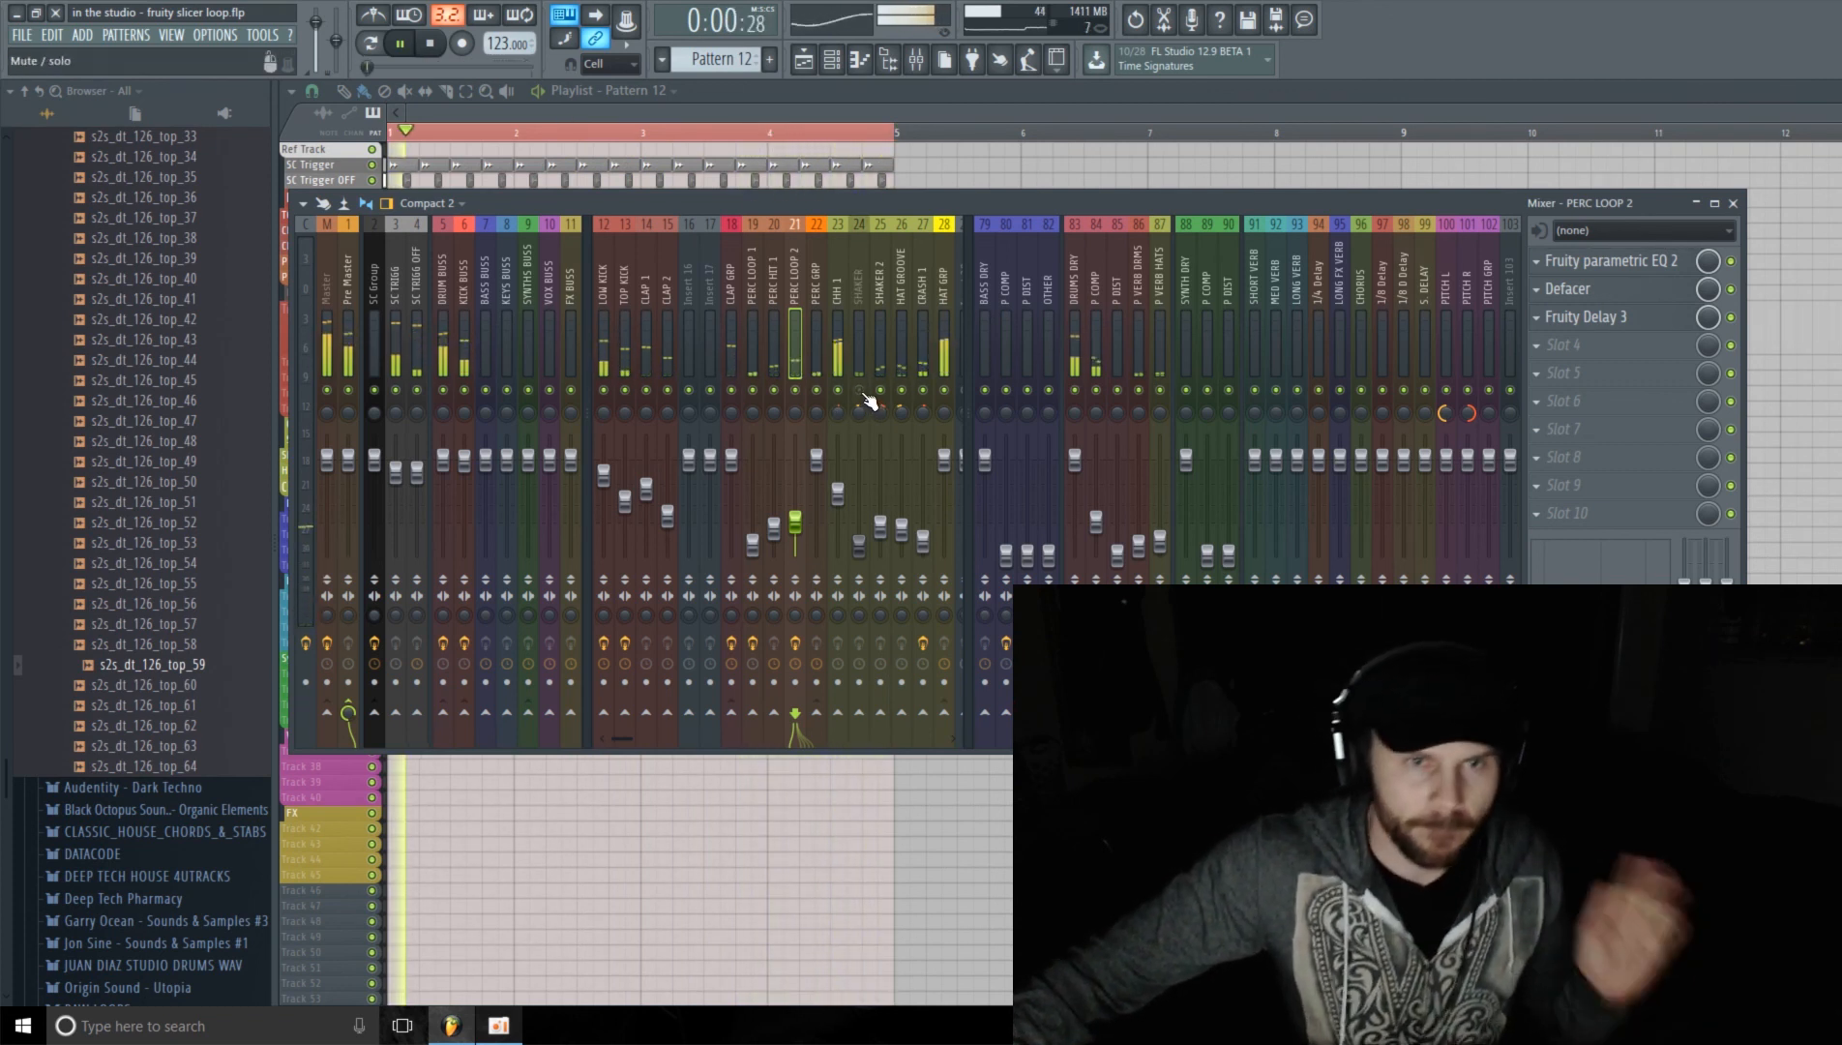
left_click(864, 395)
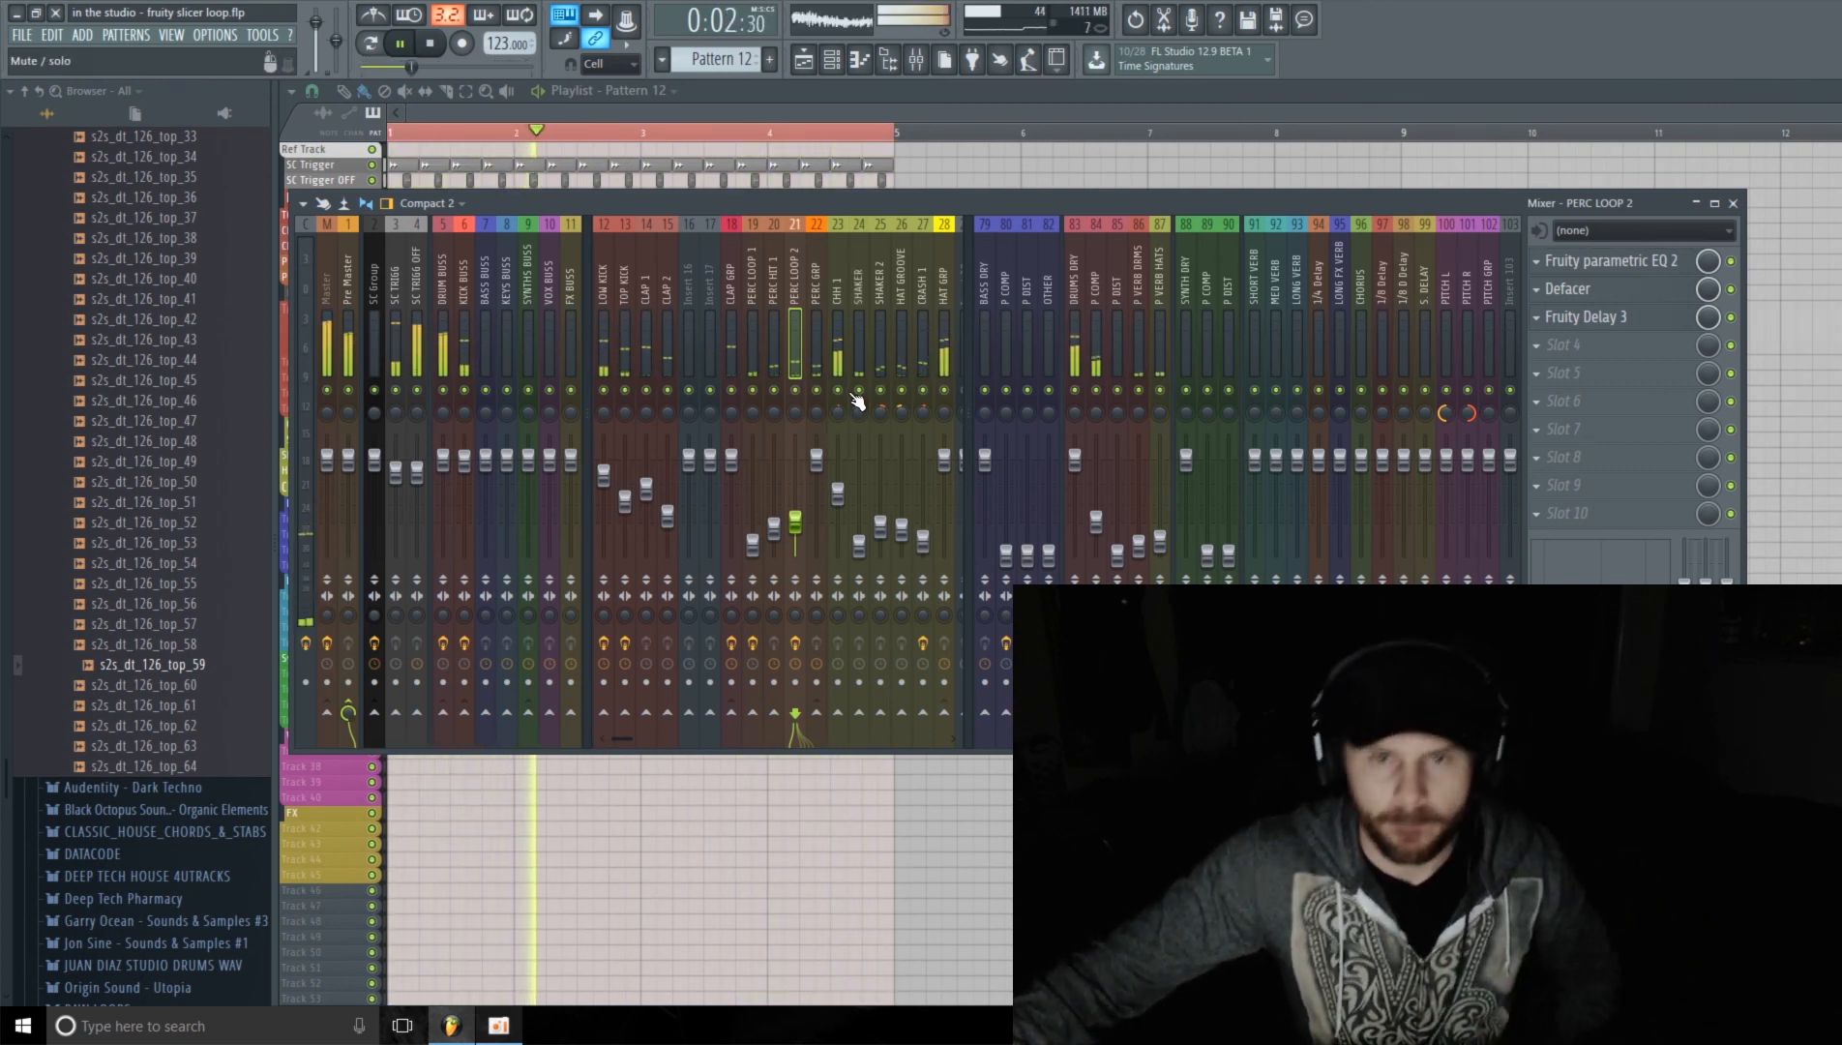
left_click(605, 390)
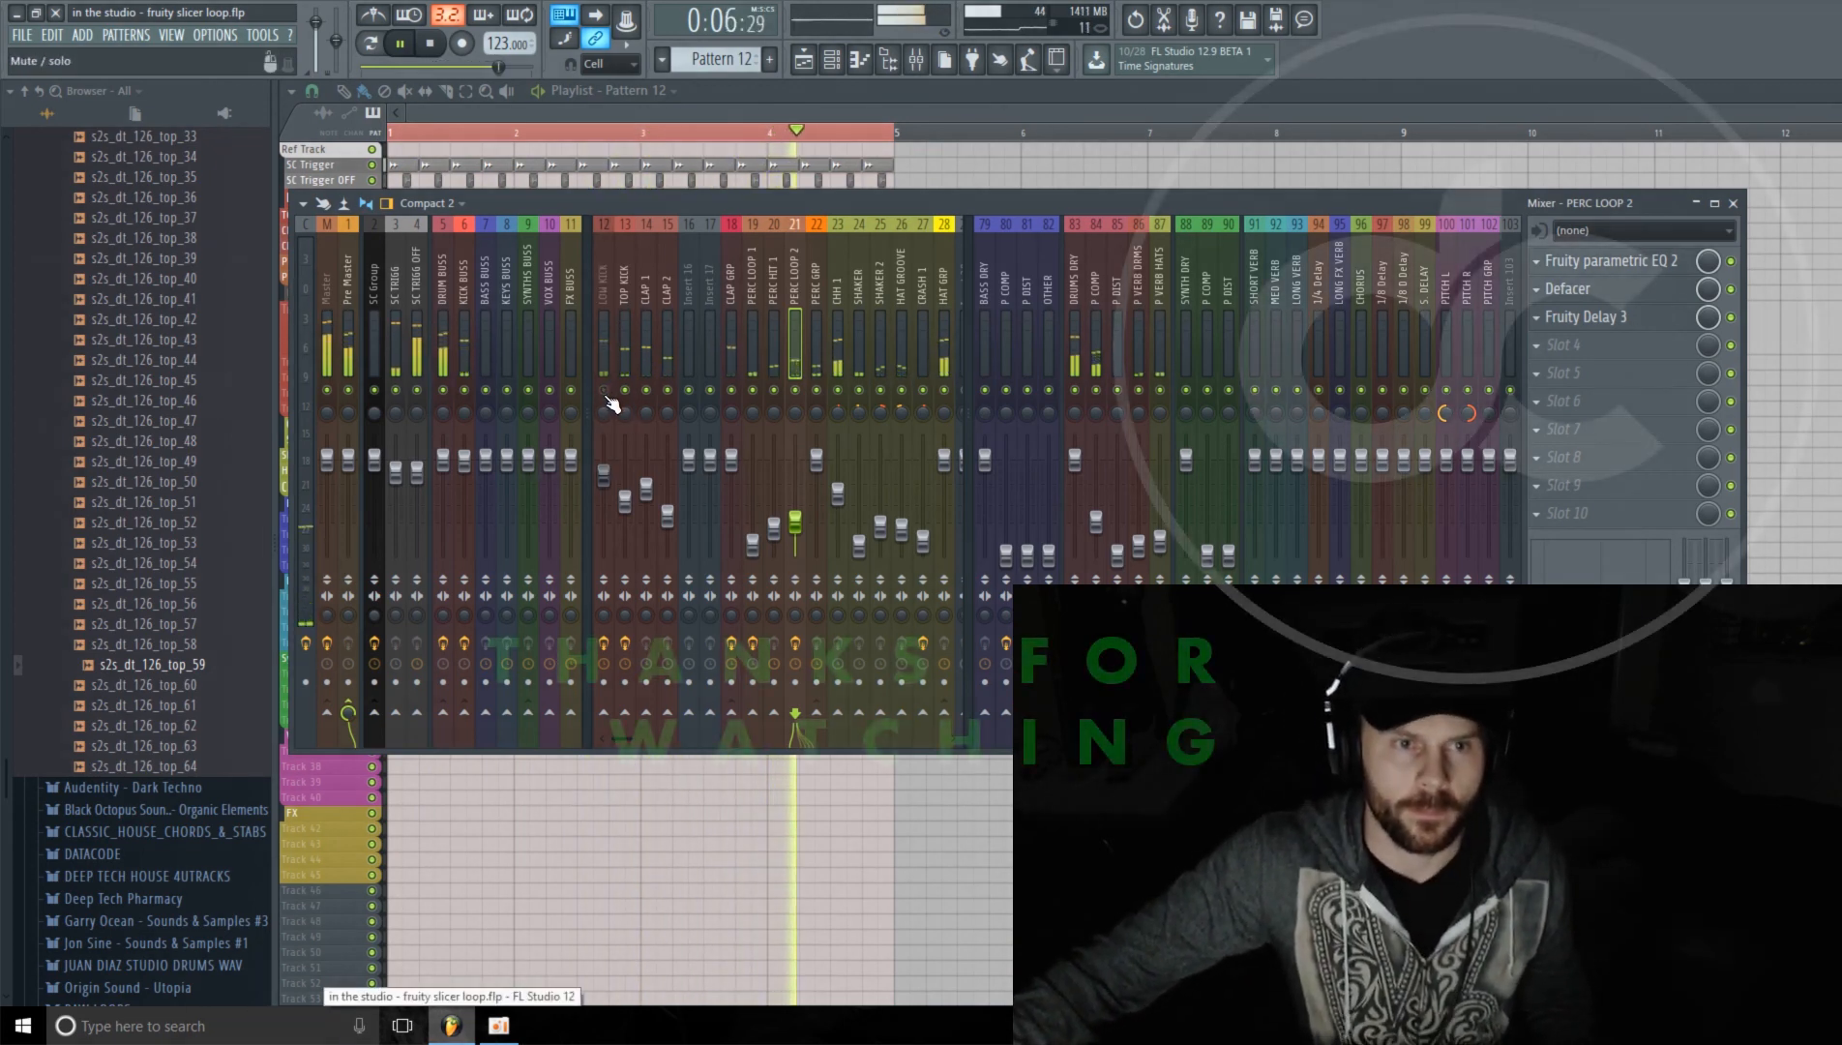
left_click(604, 391)
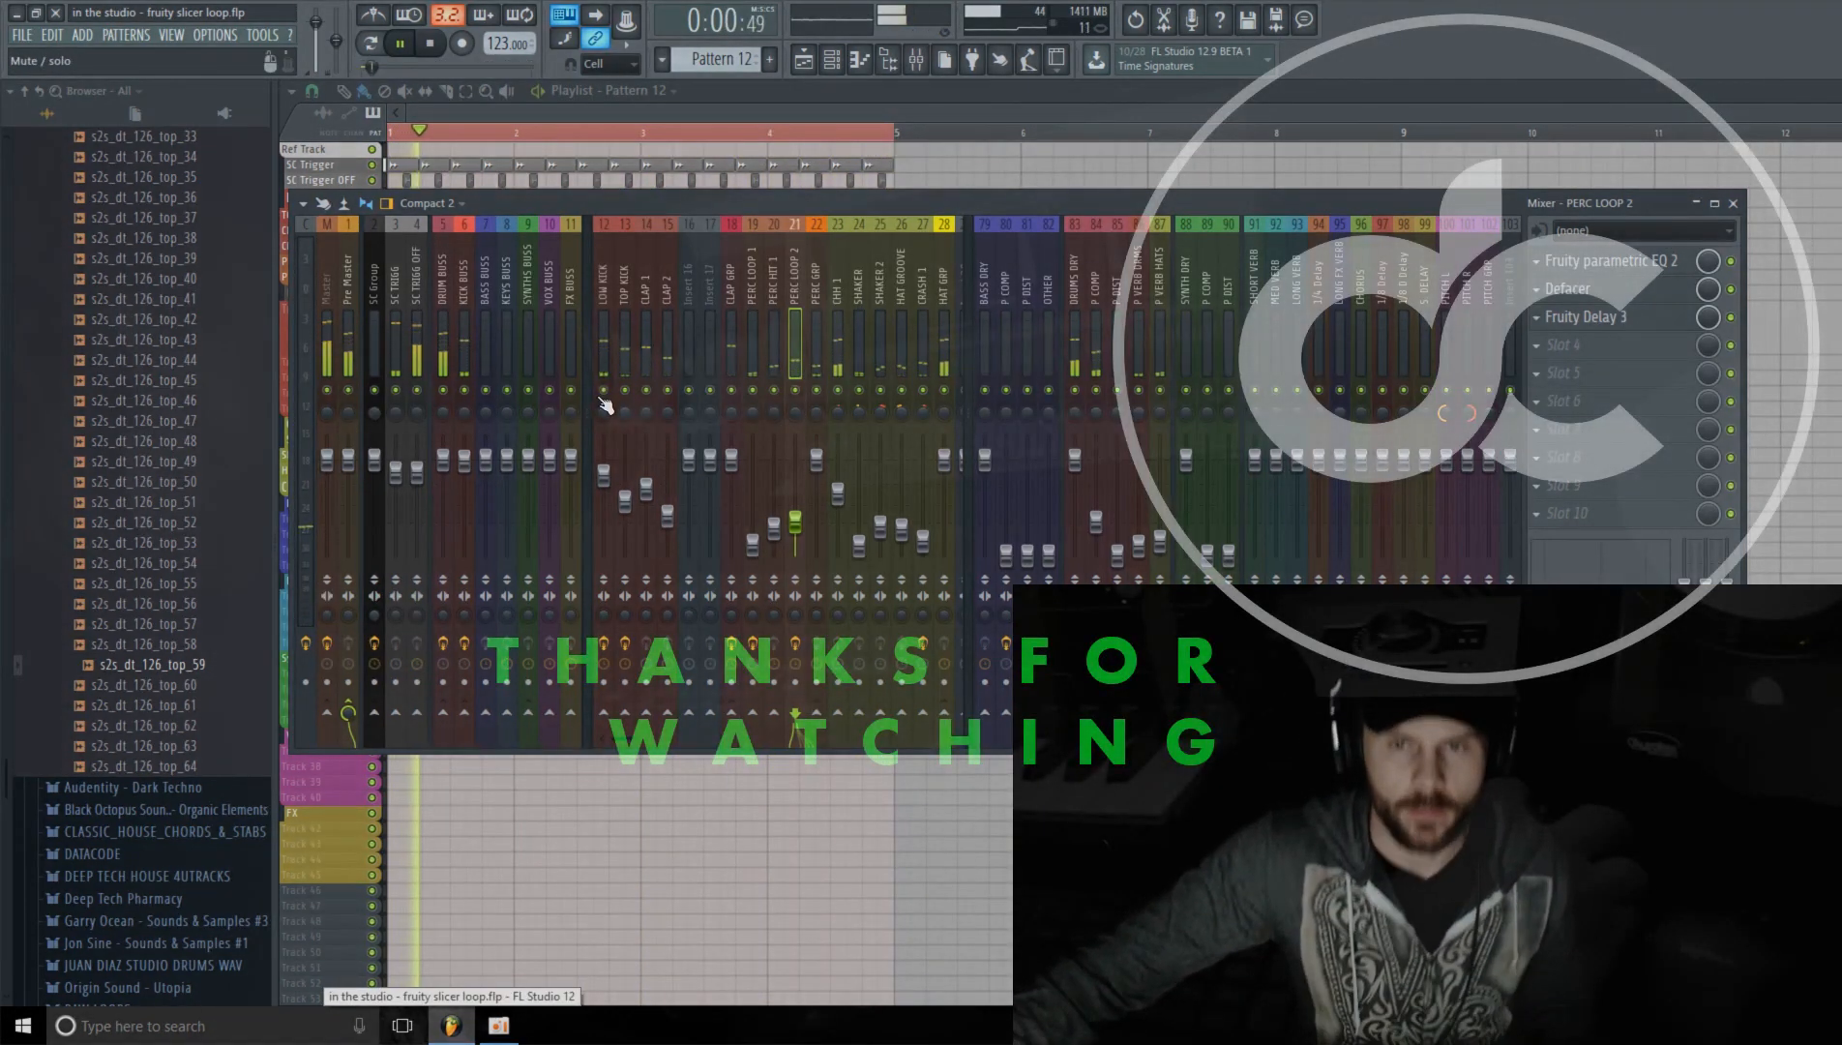